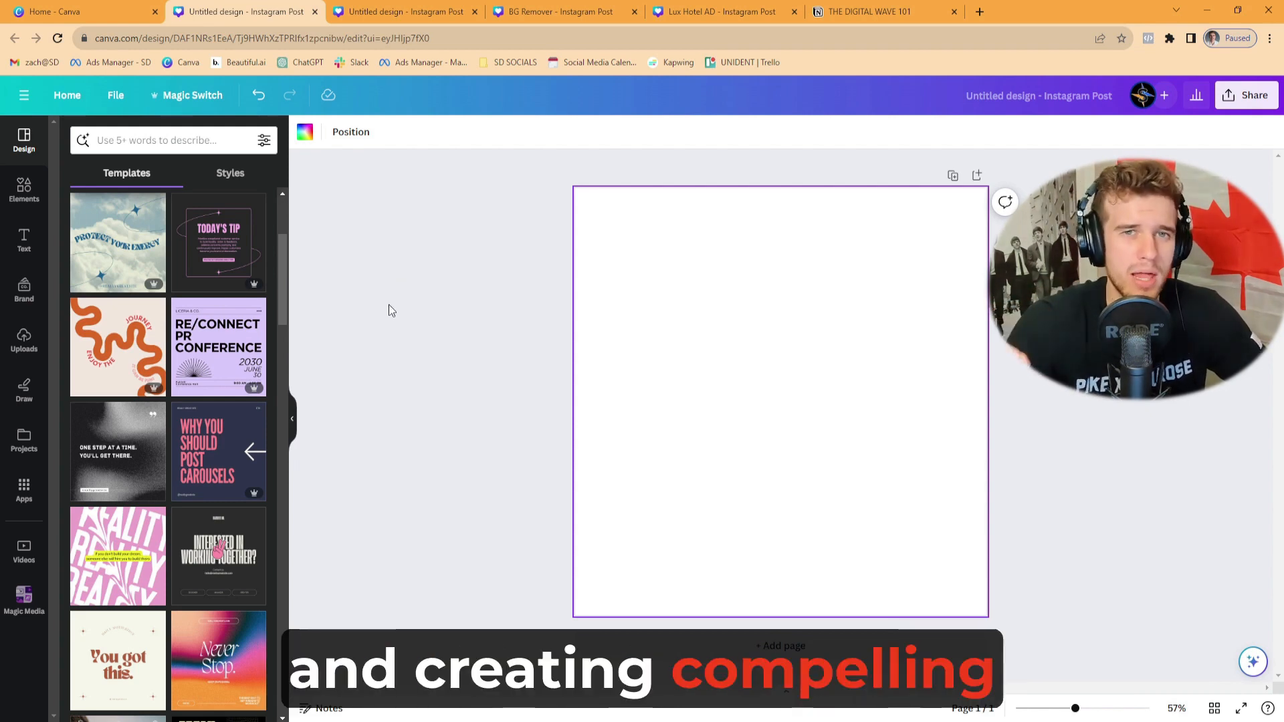
- Try the black and pink "Today's Tip" template and its "Have the courage to make mistakes" variation
click(242, 262)
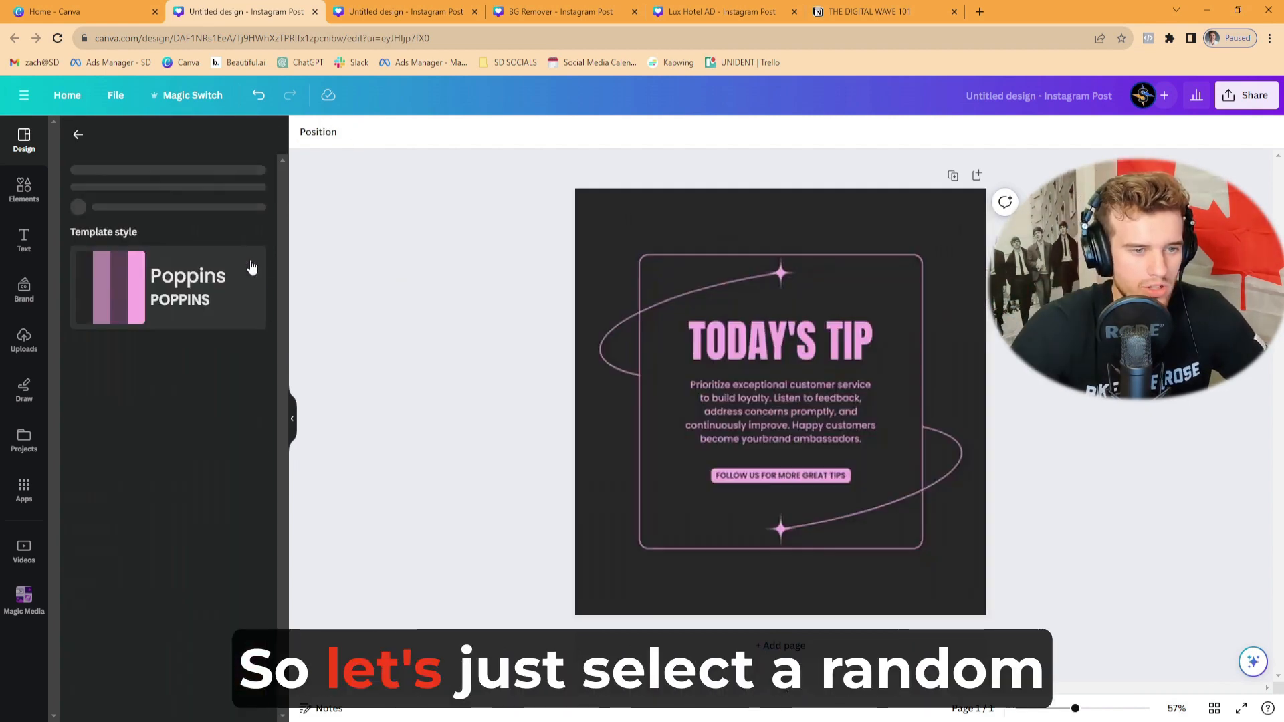
scroll(218, 396, down, 15)
scroll(165, 300, up, 12)
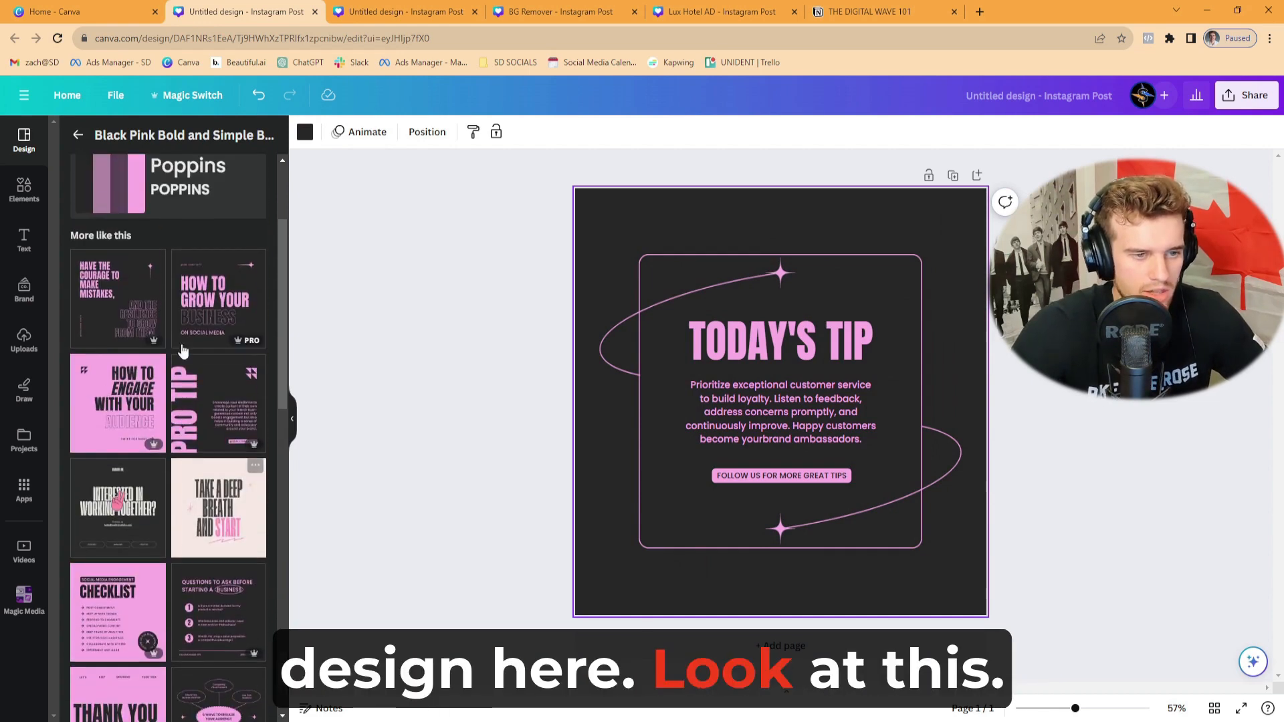
click(117, 298)
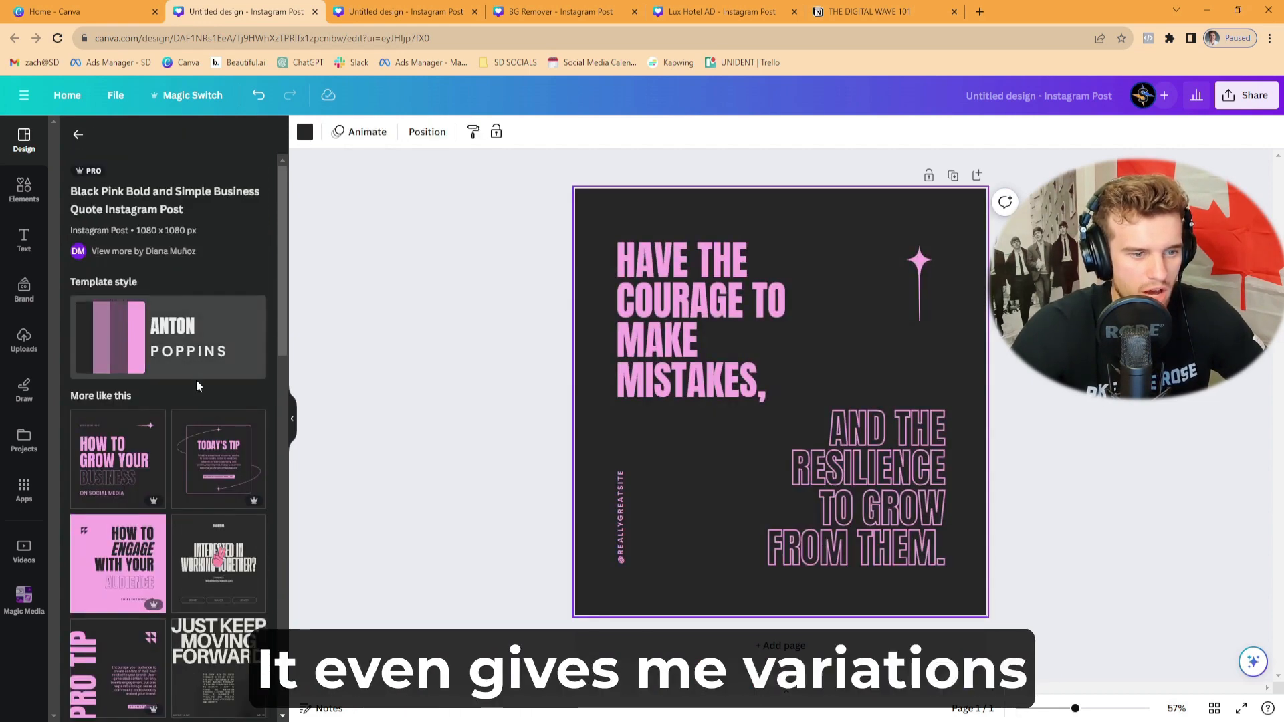
scroll(195, 380, down, 2)
click(229, 417)
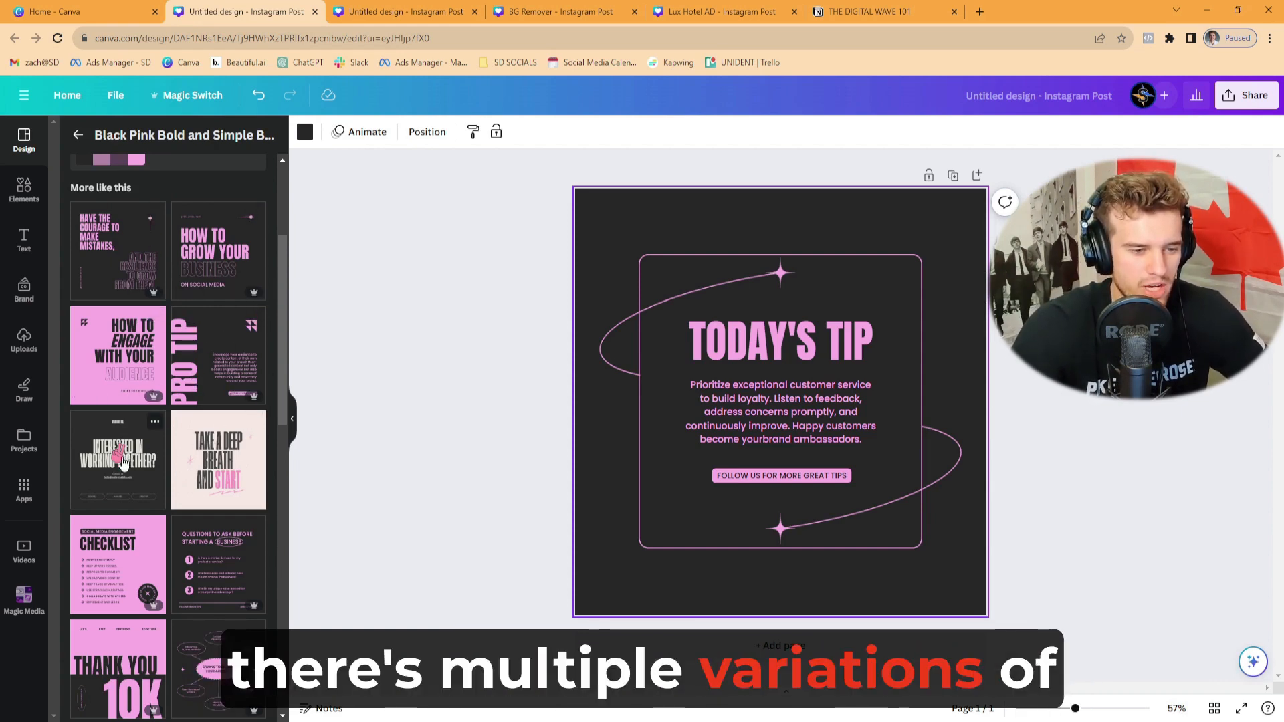
- Apply the Rainbow Modern Repetitive Motivational Quote template from the similar designs to the page
scroll(146, 565, down, 3)
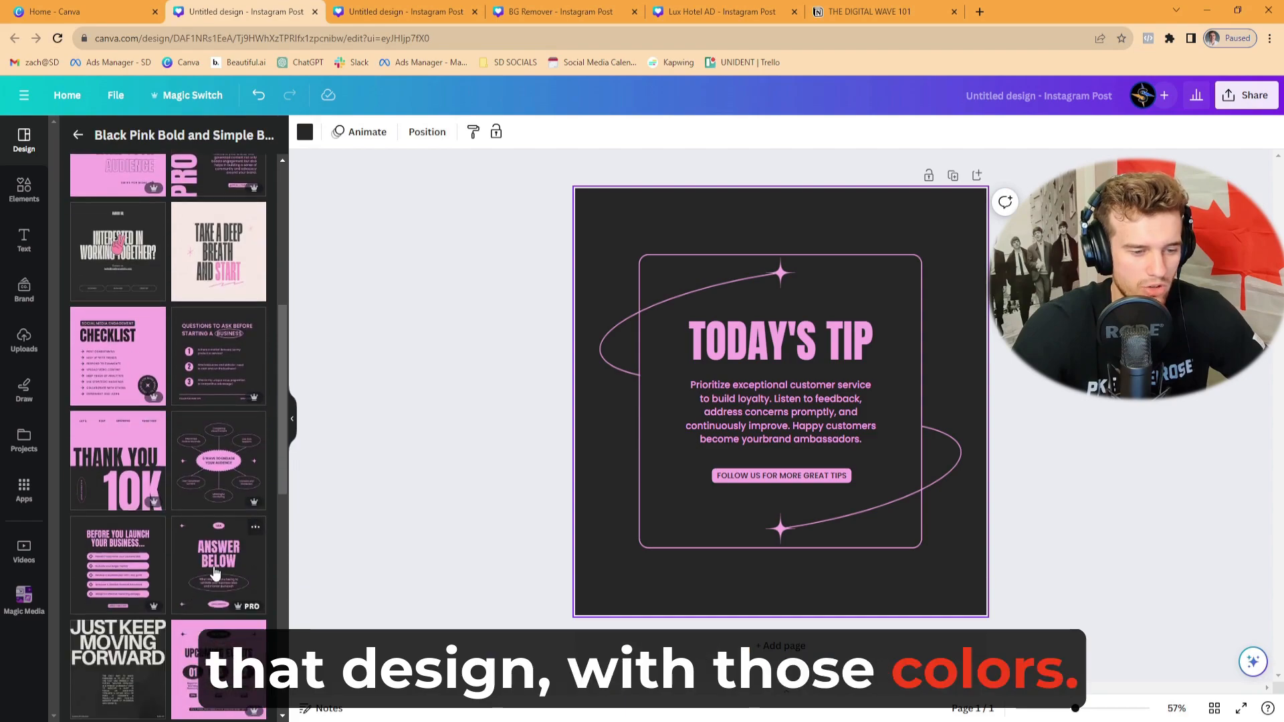
scroll(214, 572, down, 6)
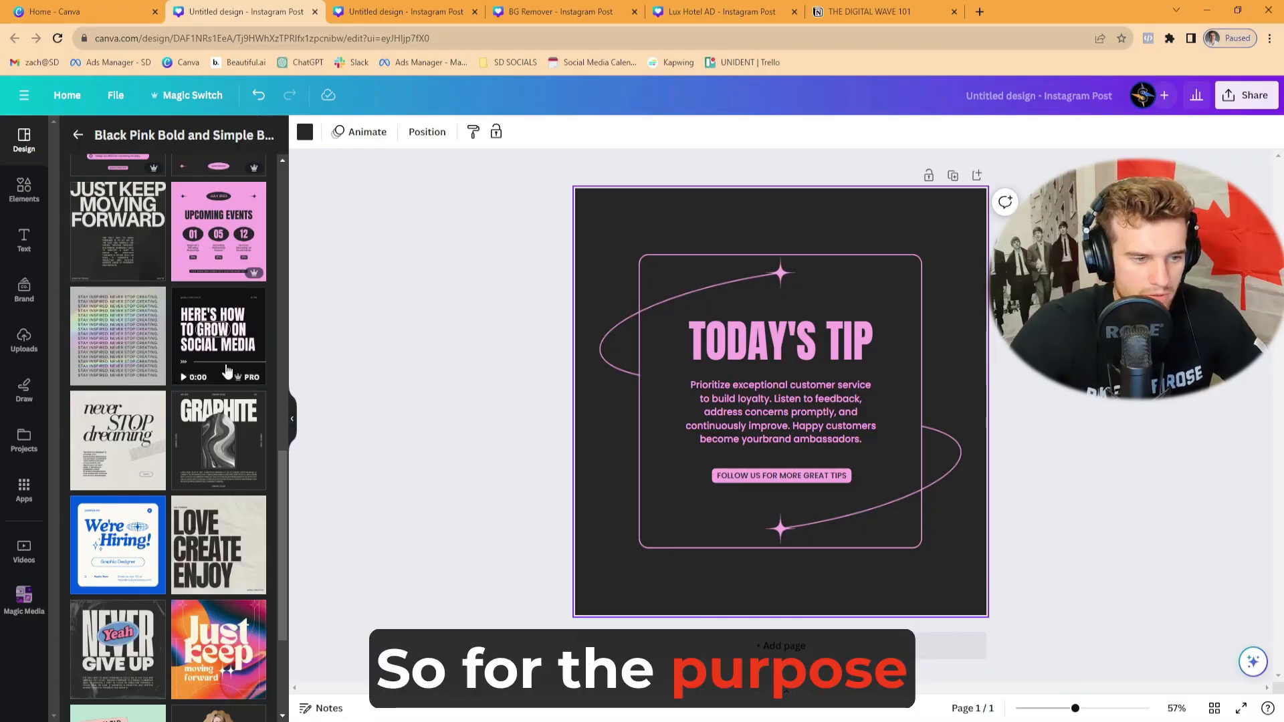
click(114, 443)
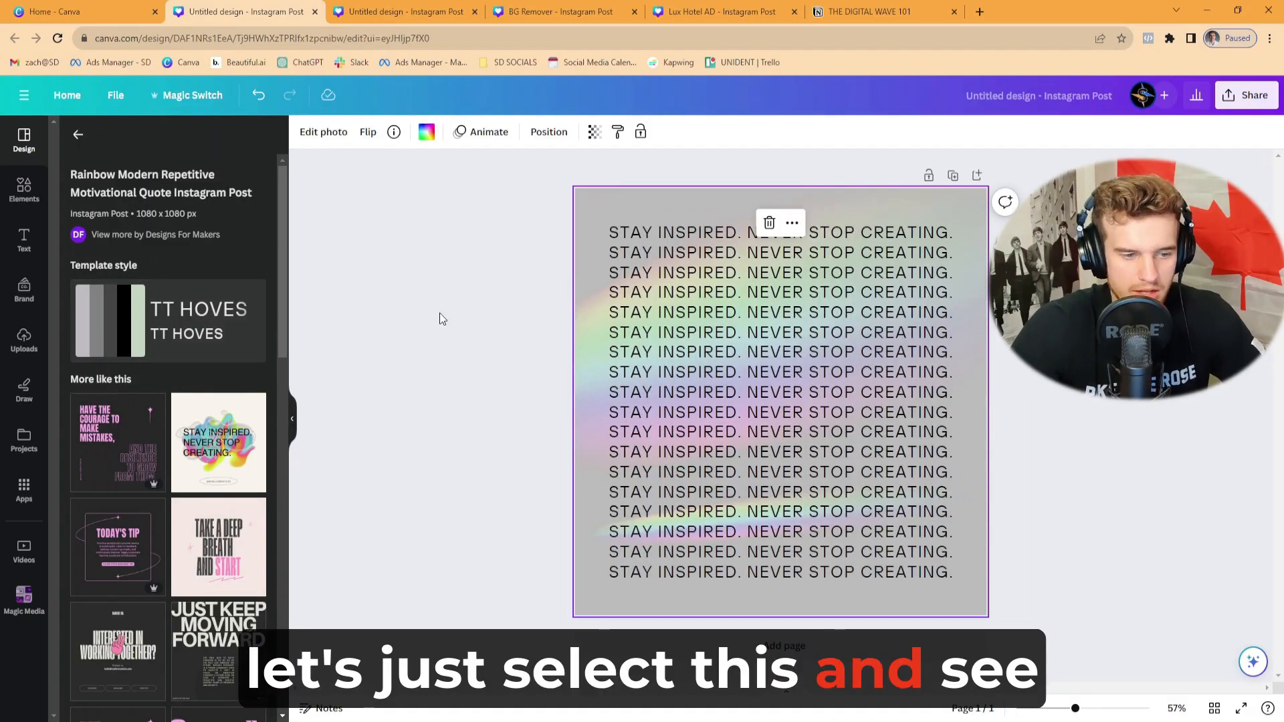
click(476, 354)
drag(492, 239, 1057, 569)
click(1065, 534)
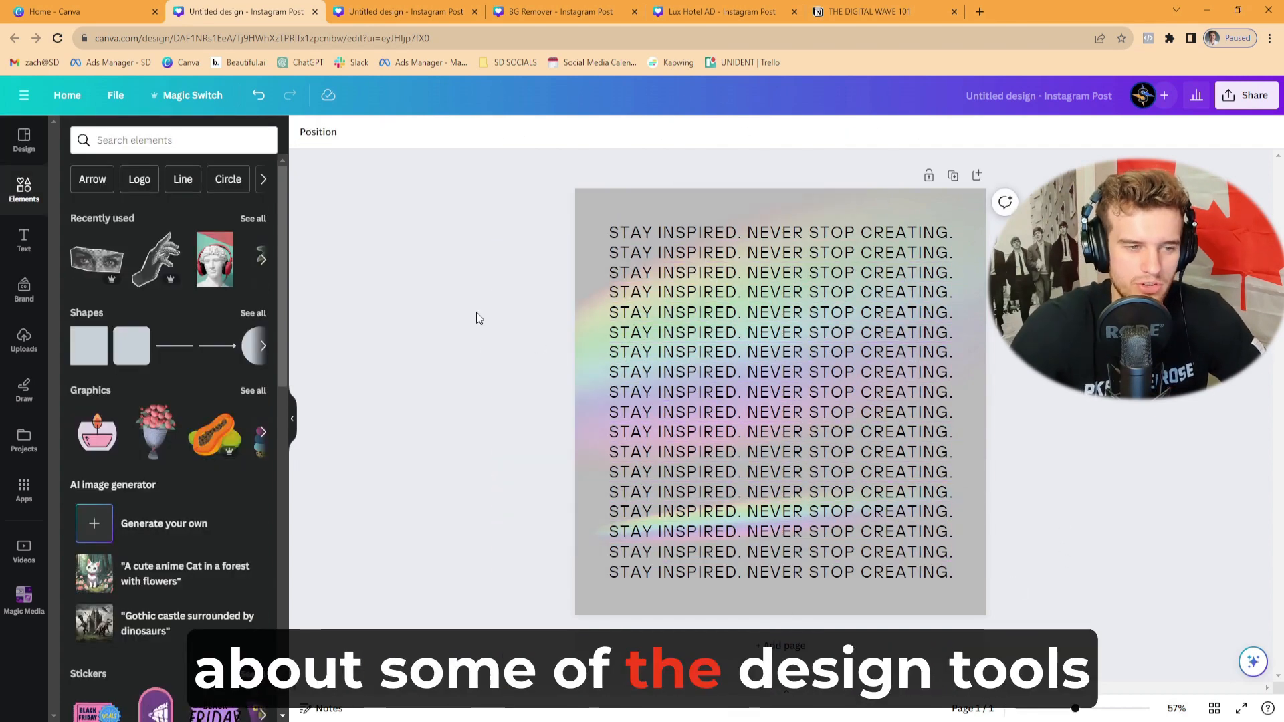
- Add the recently used photo of the statue with red headphones and bring it to the front
scroll(208, 415, down, 3)
scroll(250, 372, up, 3)
click(214, 260)
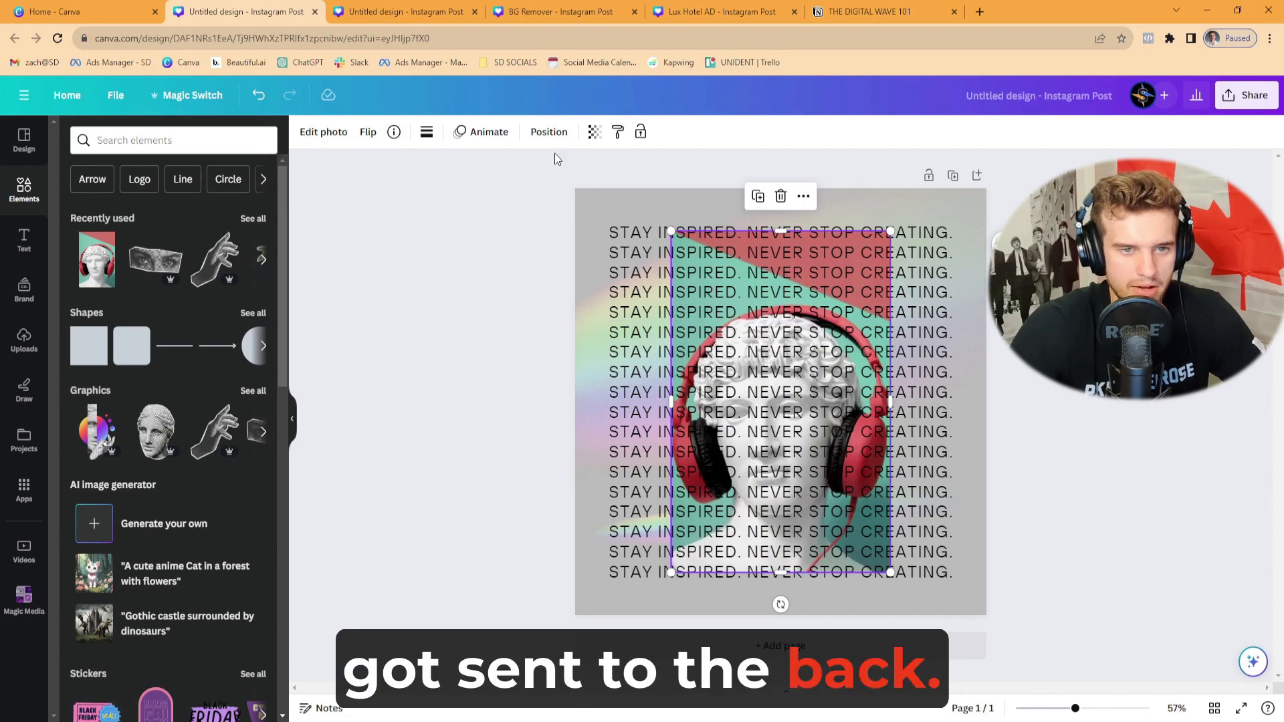
click(549, 132)
click(123, 201)
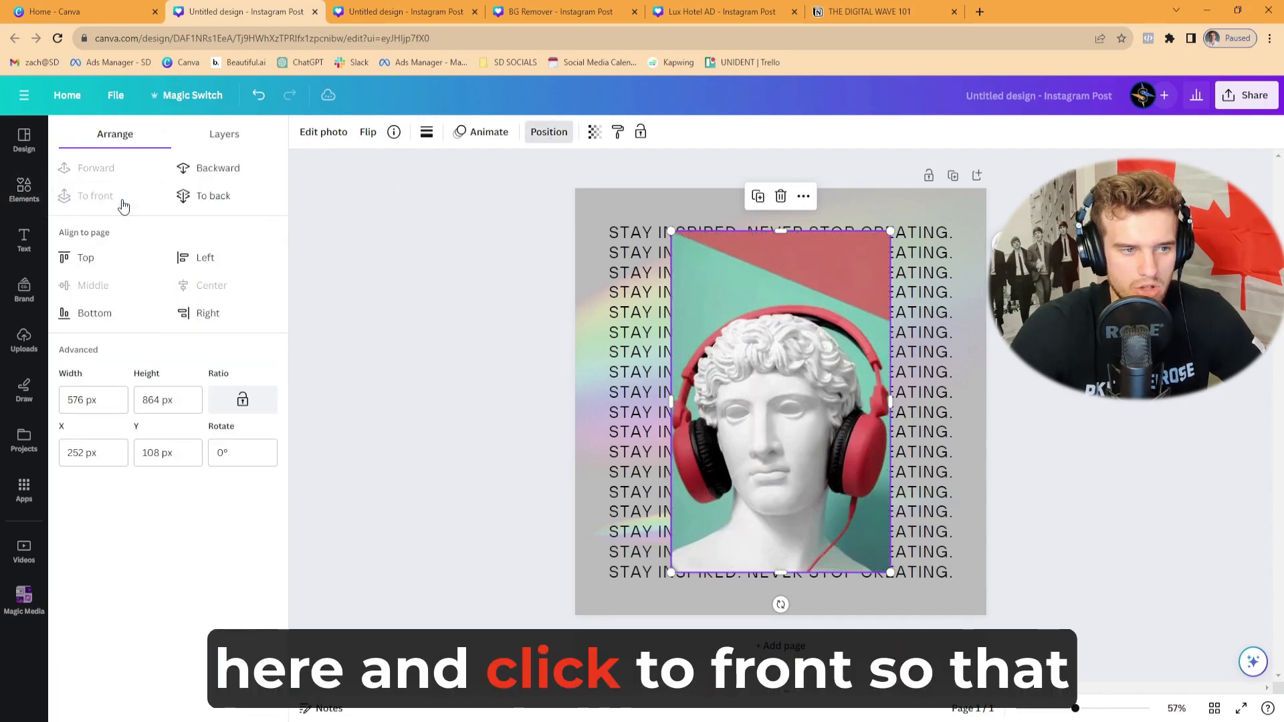
click(549, 132)
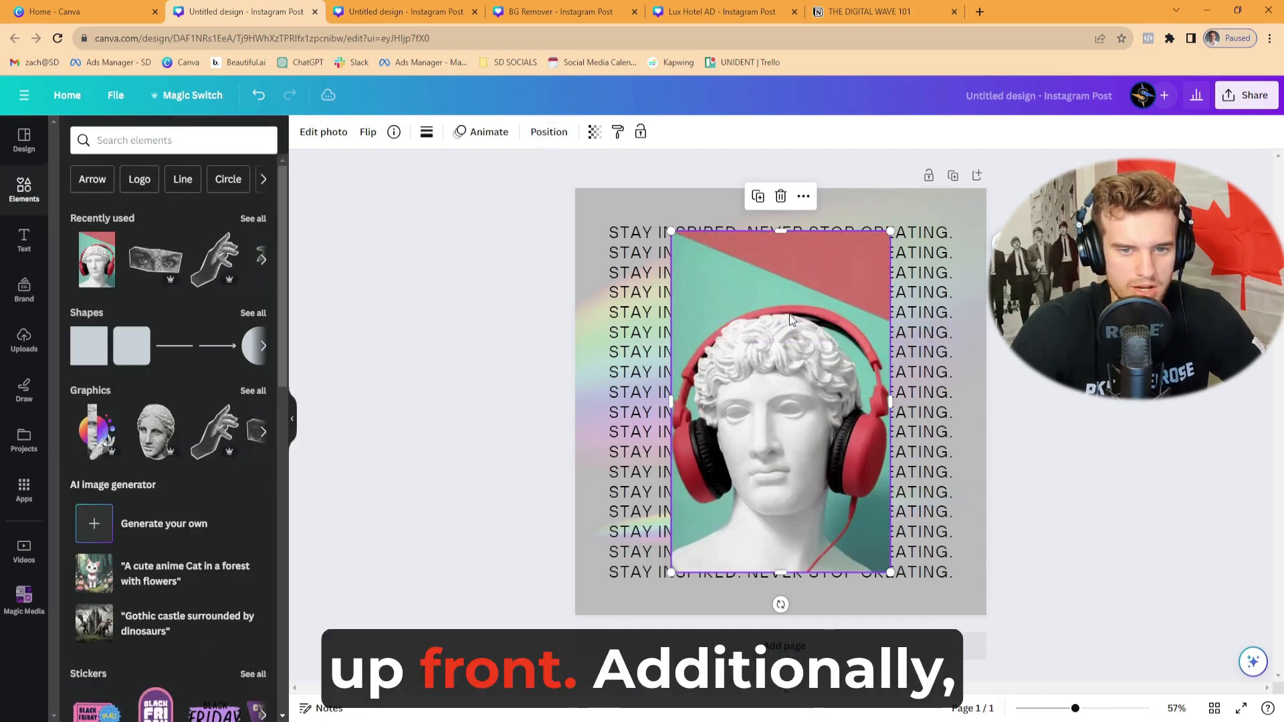
- Reorder the layers so the four lowest "Stay inspired. Never stop creating." lines sit in front of the statue photo
click(547, 134)
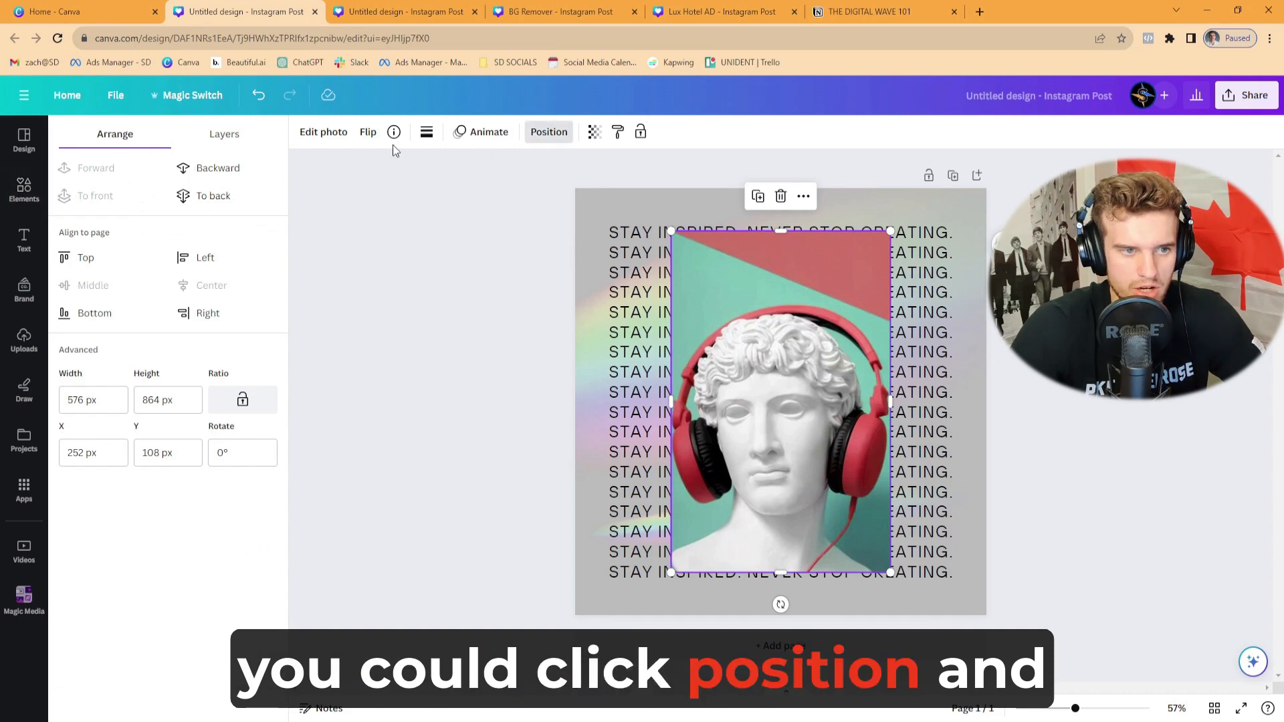
click(226, 135)
scroll(210, 298, down, 5)
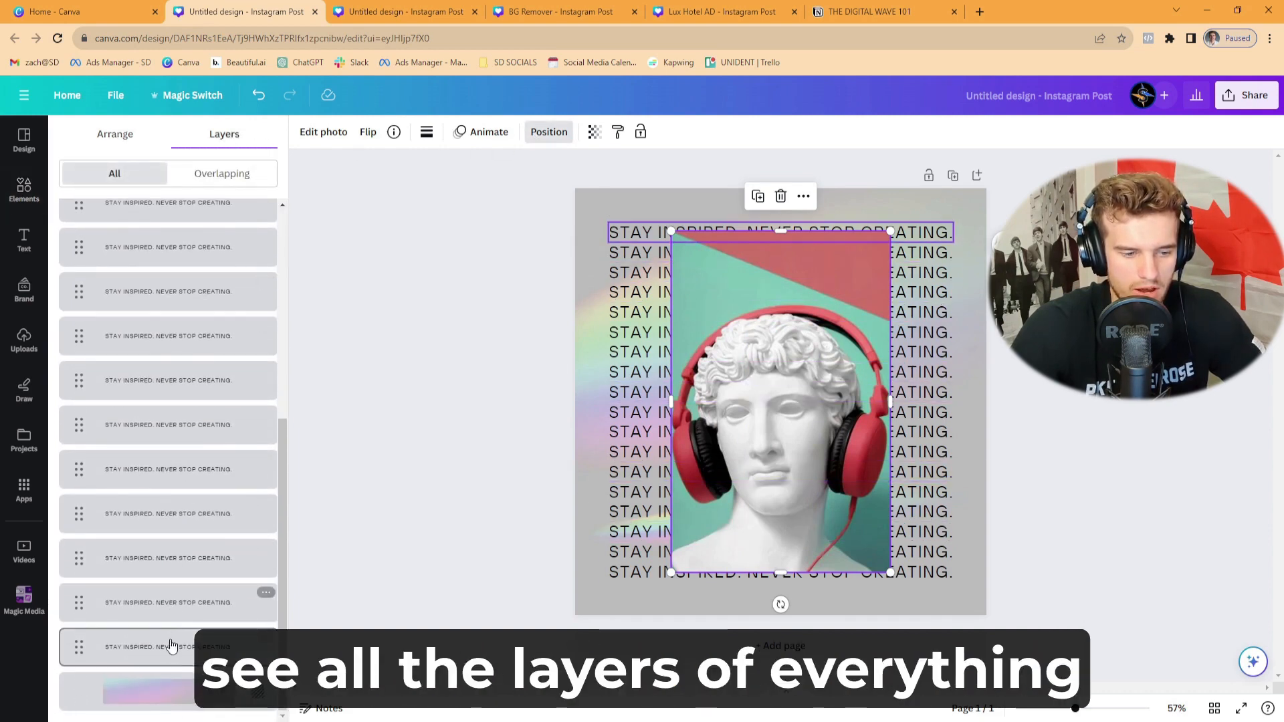
scroll(158, 428, up, 5)
drag(71, 232, 67, 332)
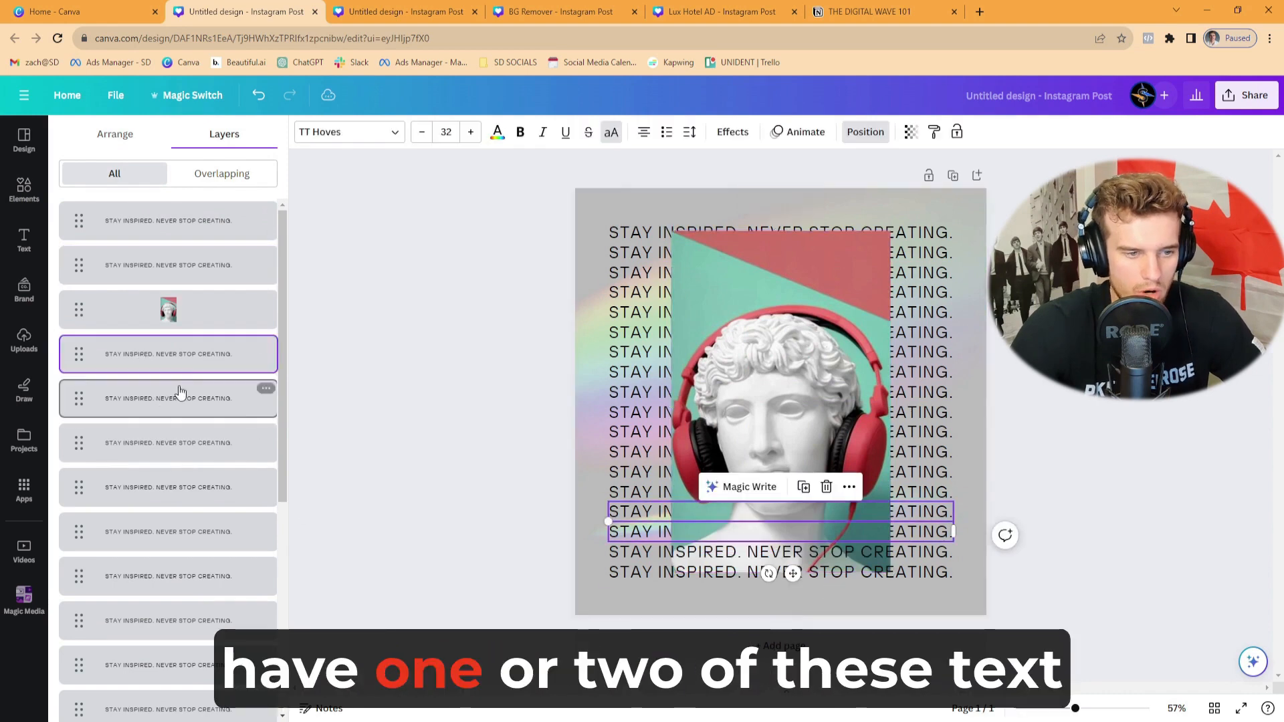
drag(184, 356, 190, 311)
drag(188, 398, 182, 349)
click(473, 418)
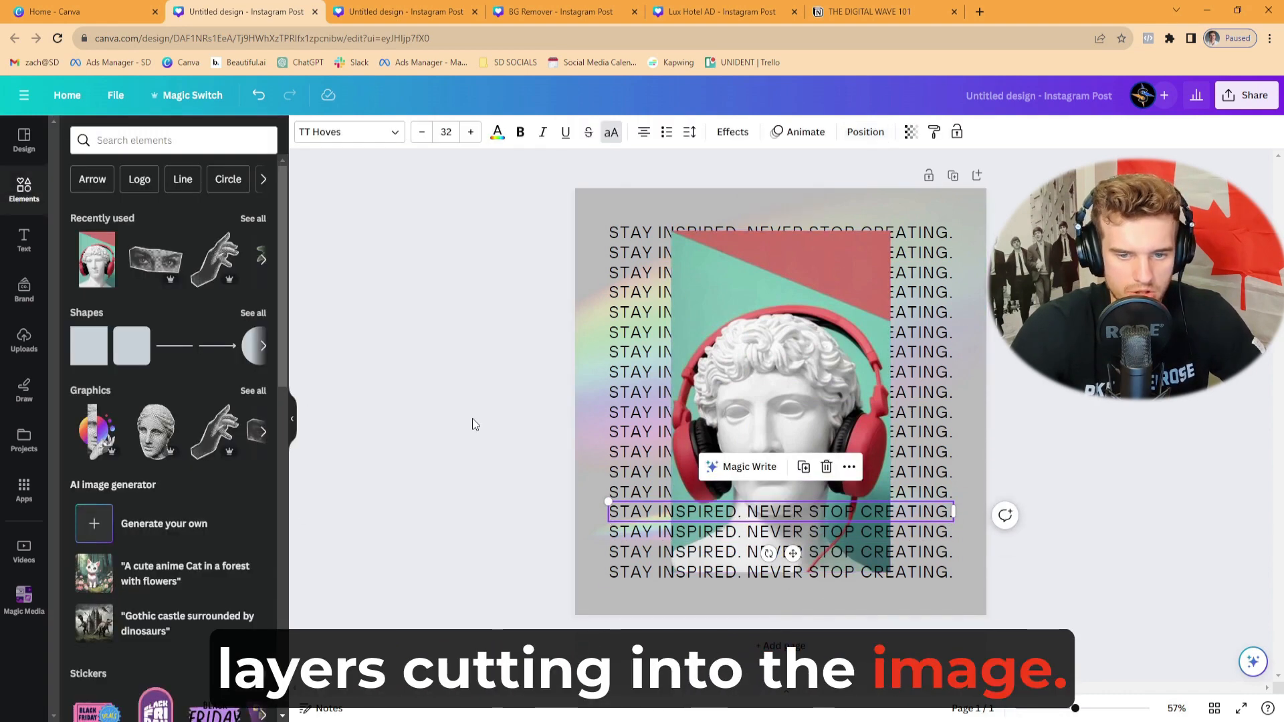
click(472, 418)
- Remove the background of the statue photo with BG Remover
click(789, 348)
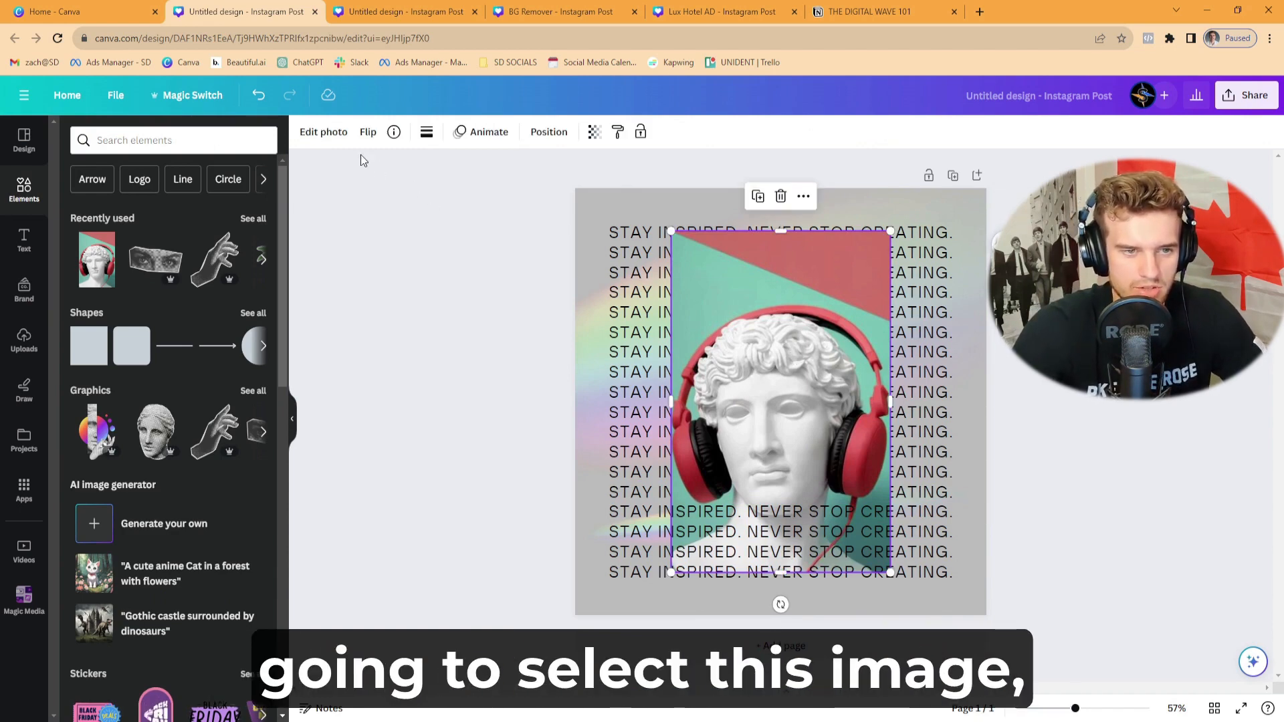
click(328, 132)
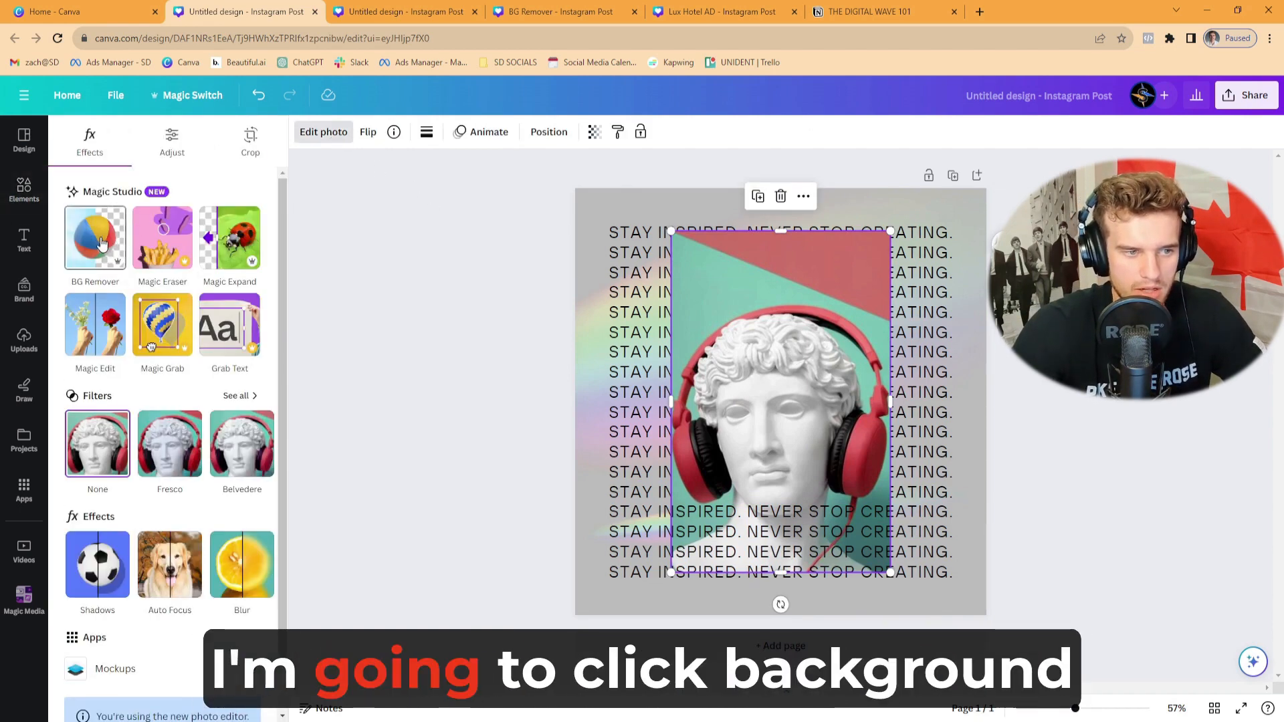
click(100, 242)
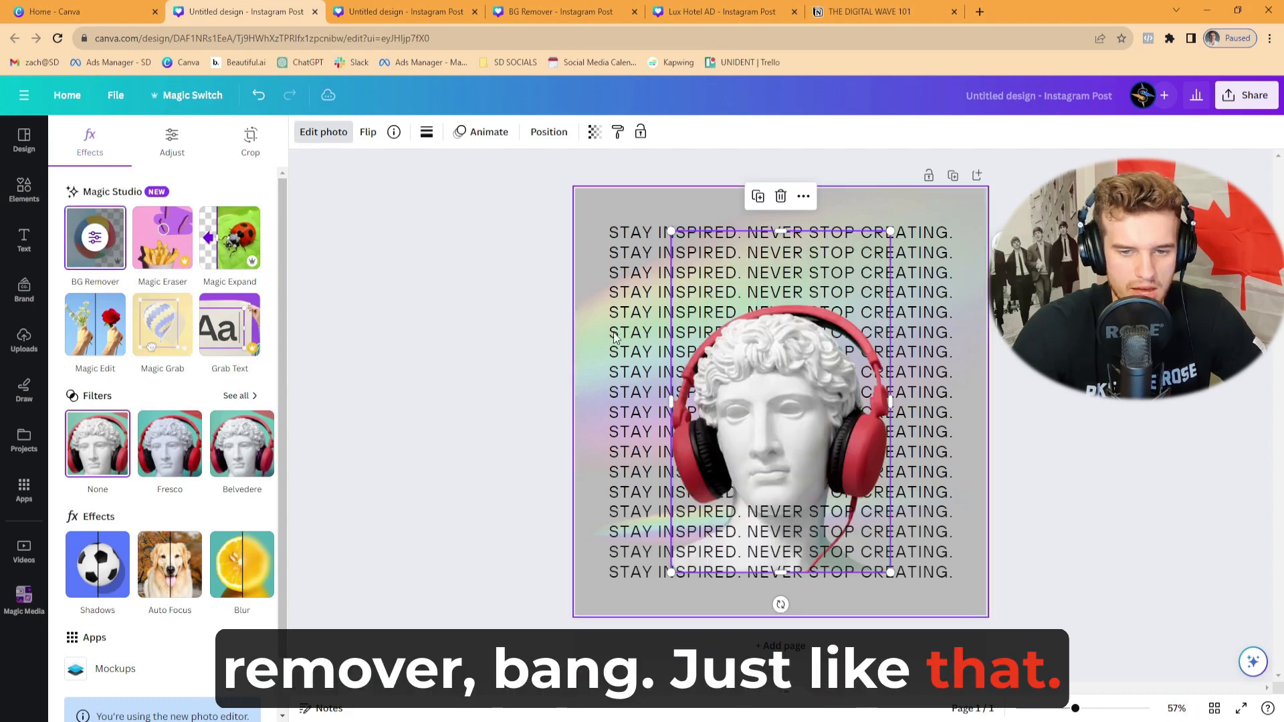
- Enlarge the statue cutout and centre it horizontally, with its base lined up with the last text line
drag(889, 233, 994, 151)
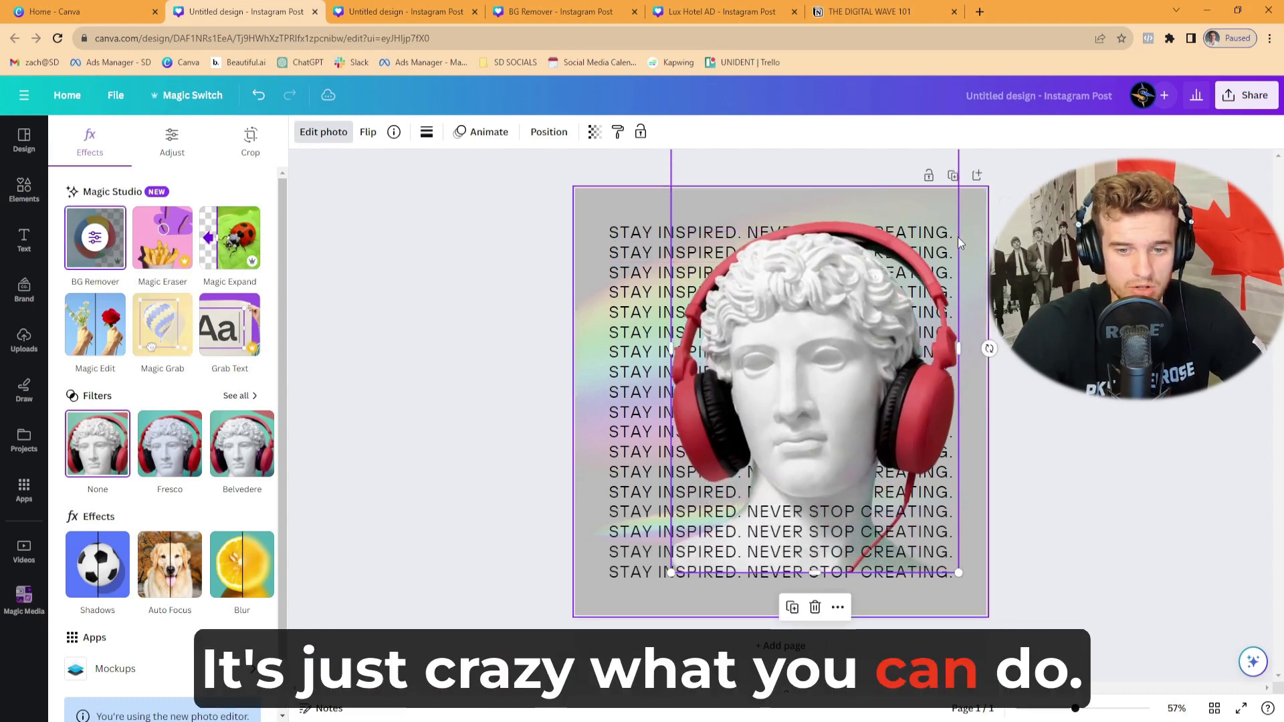
drag(833, 349, 798, 354)
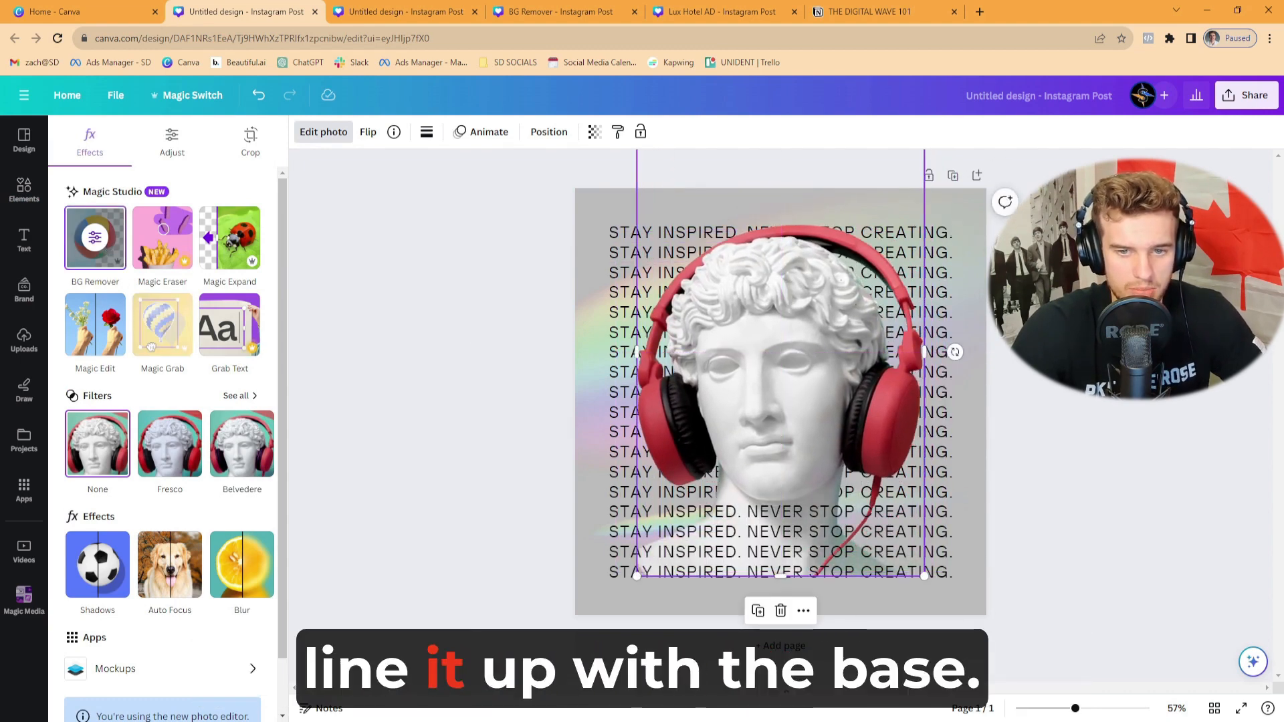
key(Escape)
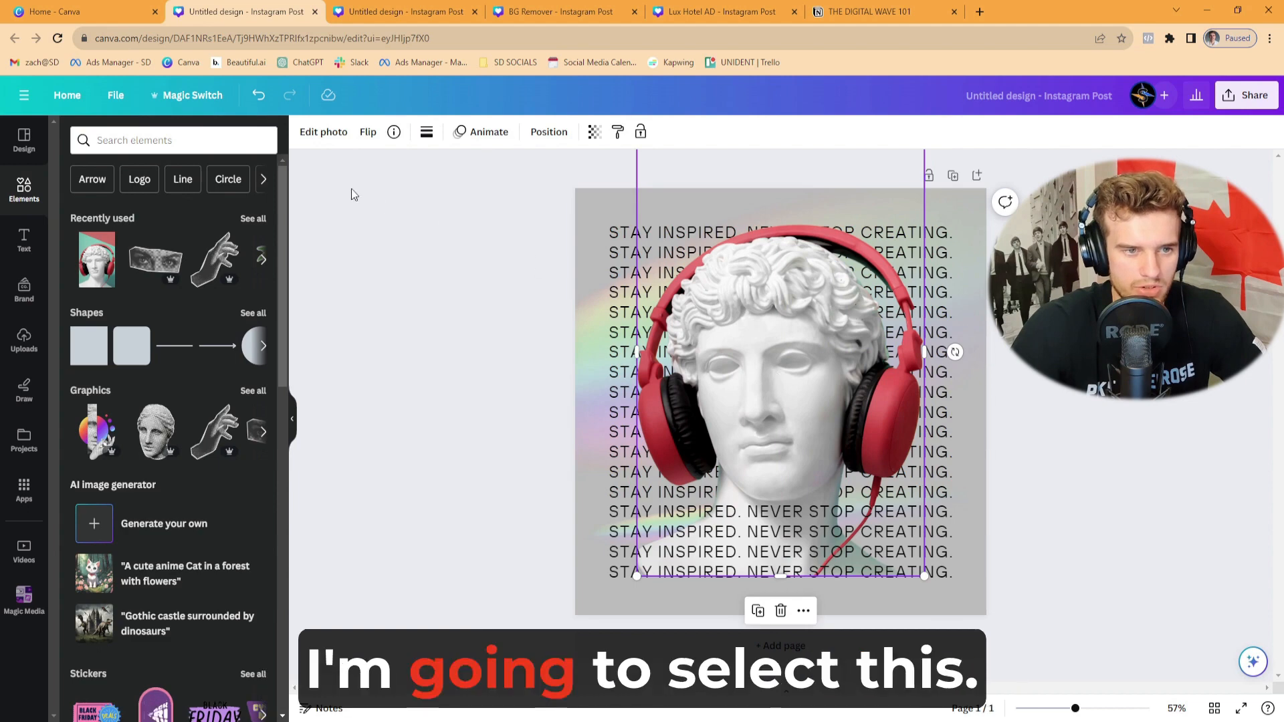
- Start a Magic Edit of the statue image and brush over the headphones and cable with brush size 34
click(312, 135)
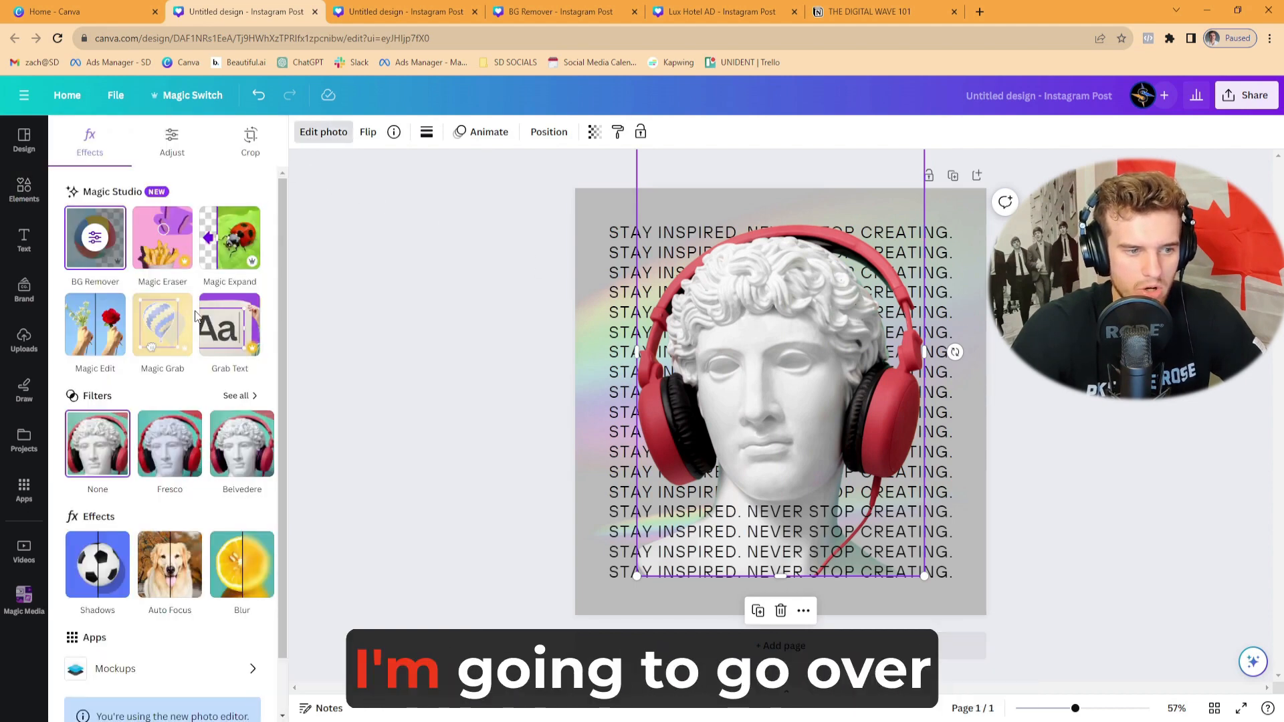
click(99, 334)
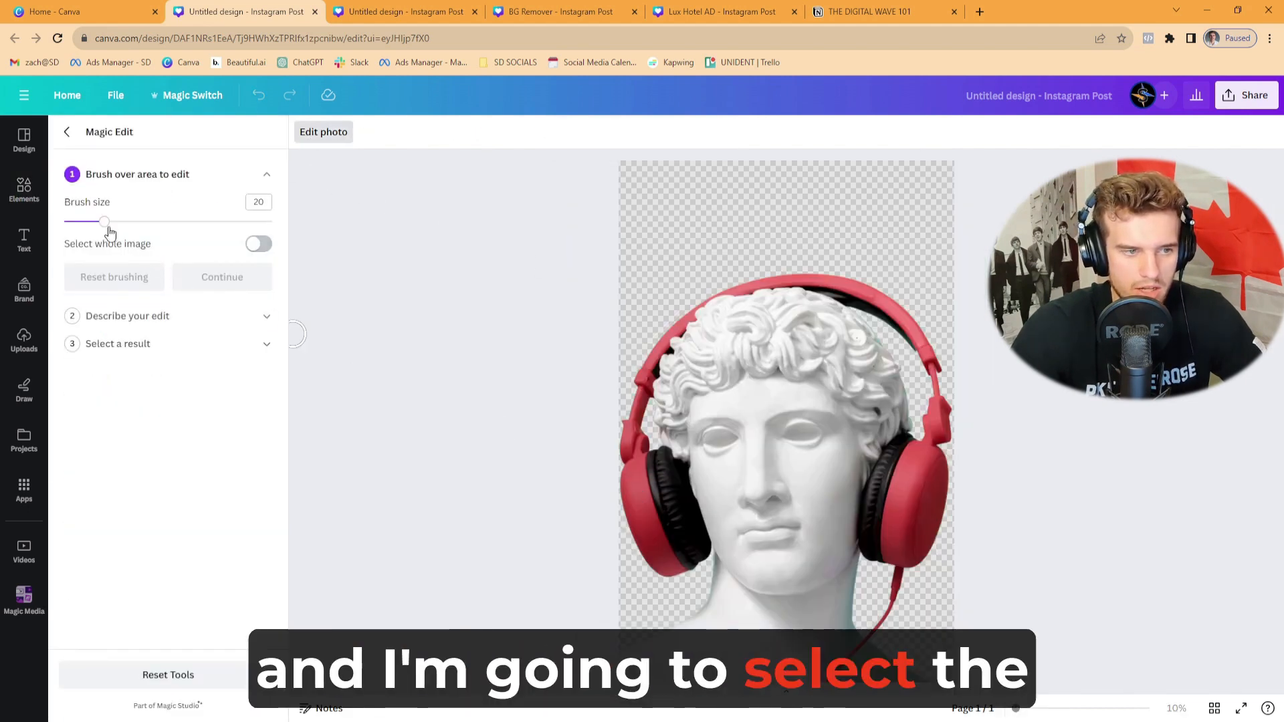
drag(105, 222, 132, 222)
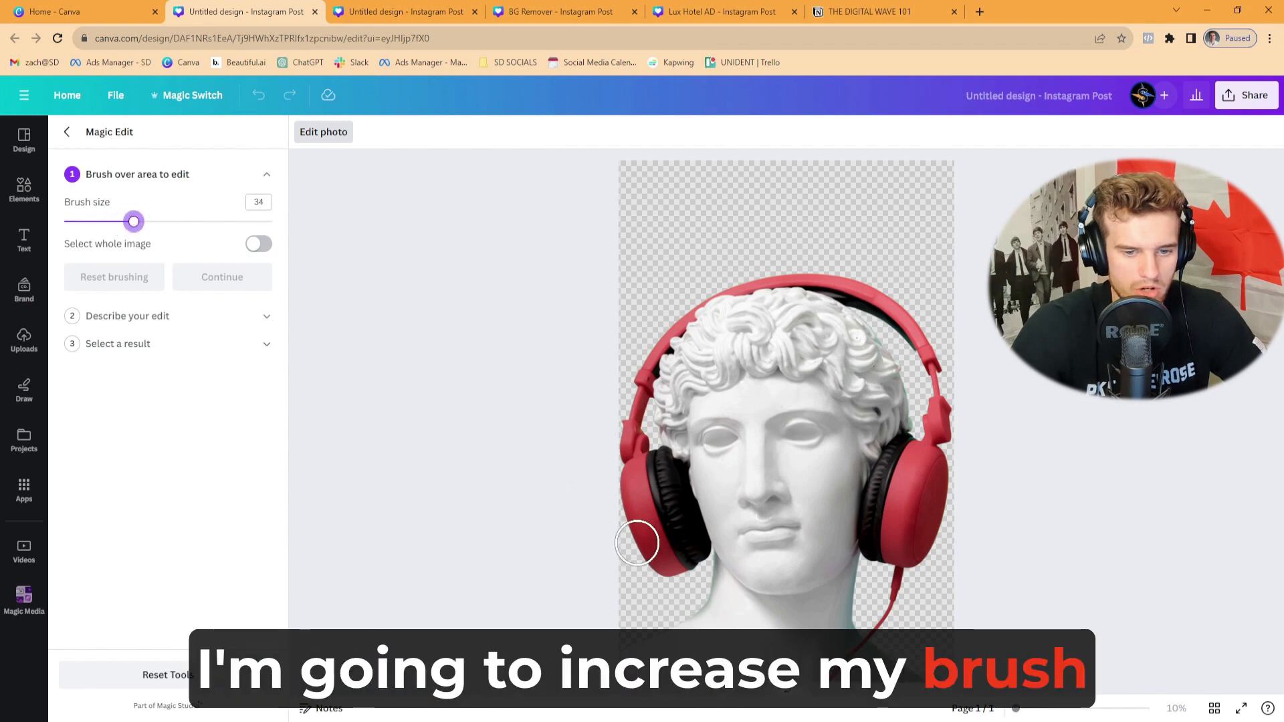
drag(671, 572, 636, 495)
mouse_move(636, 402)
mouse_down()
mouse_move(674, 315)
mouse_move(786, 283)
mouse_move(902, 322)
mouse_move(934, 406)
mouse_move(907, 475)
mouse_up()
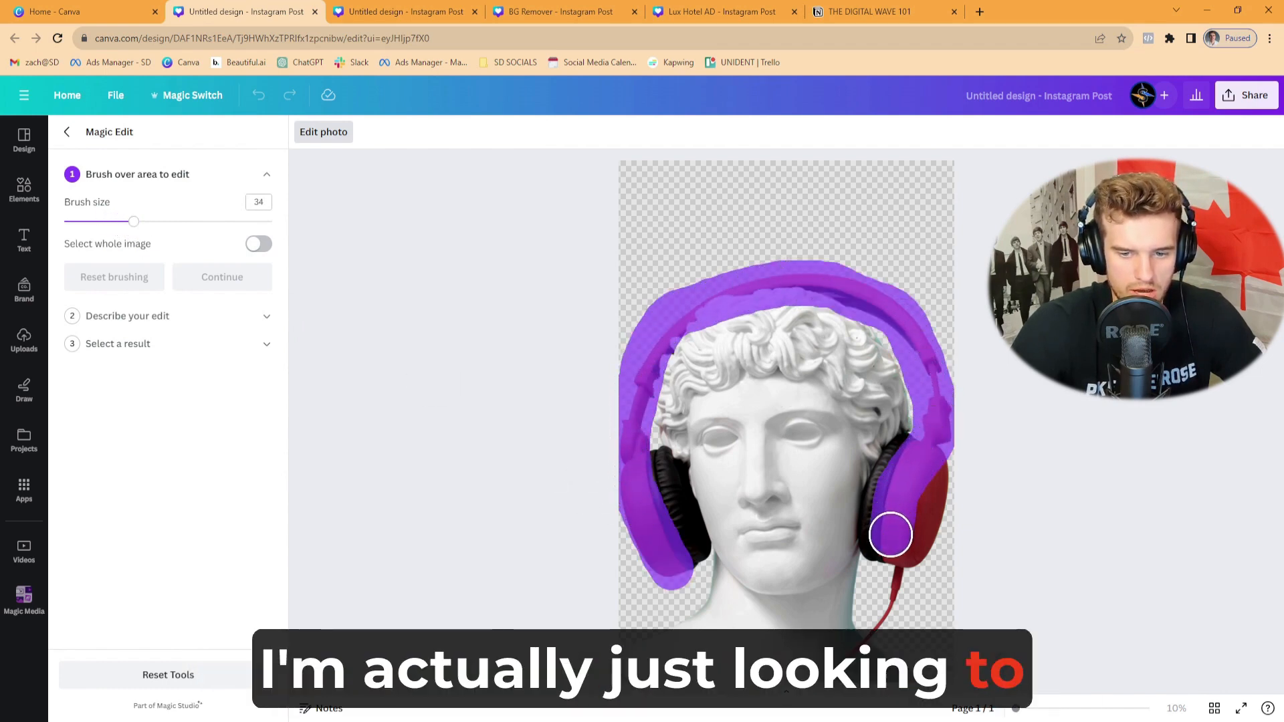
mouse_move(891, 535)
mouse_down()
mouse_move(890, 574)
mouse_move(909, 541)
mouse_up()
drag(875, 629, 874, 627)
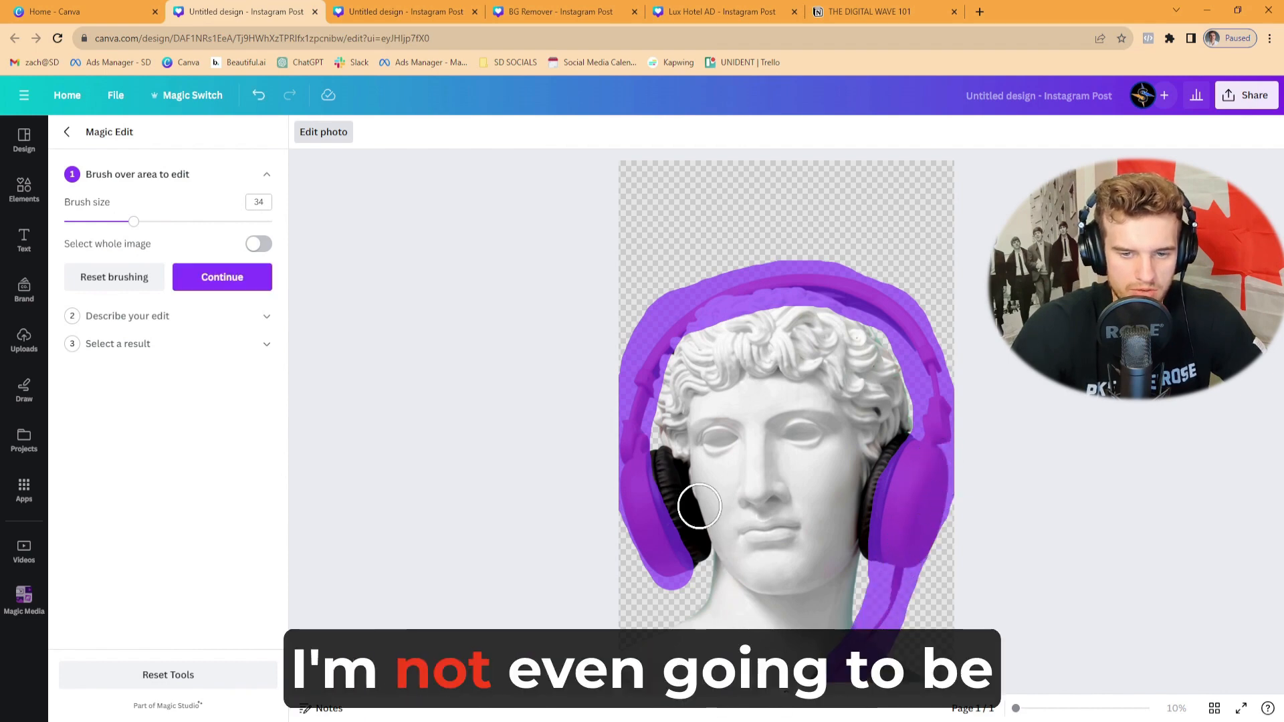
- Generate the edit "Change the headphones color to blue" and apply the first result
click(227, 284)
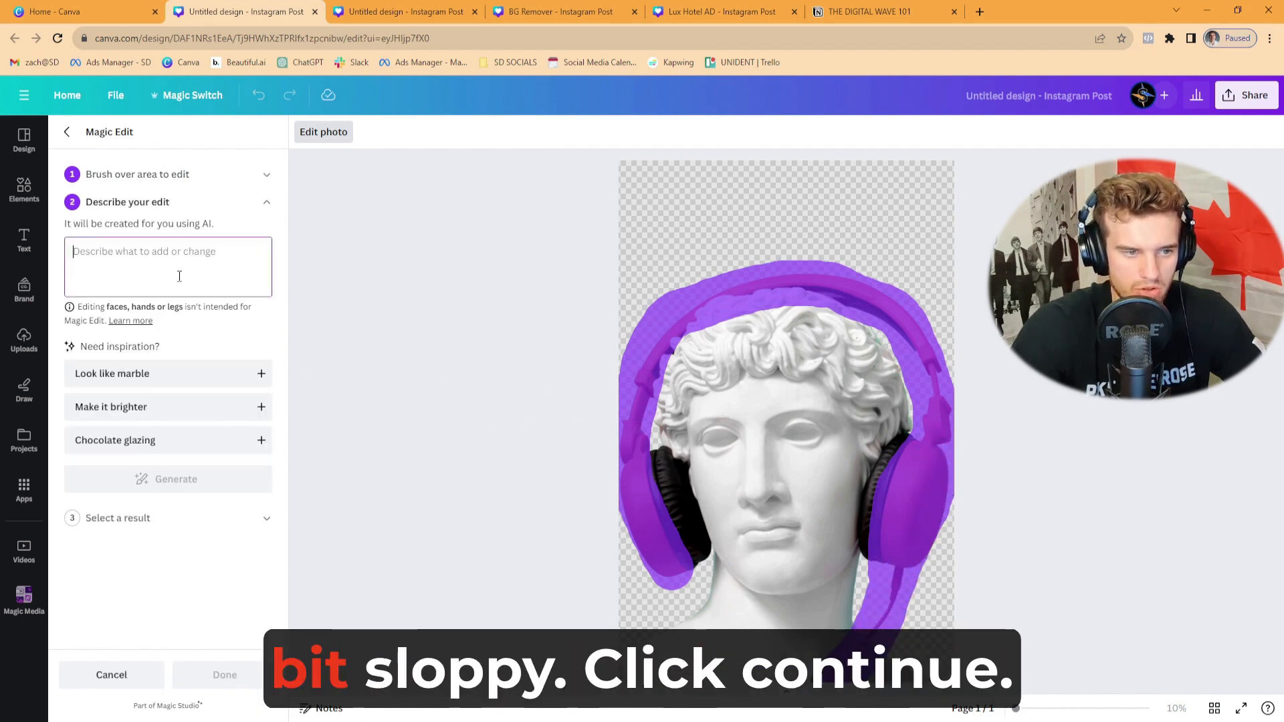
text(Change the headphones color to blue)
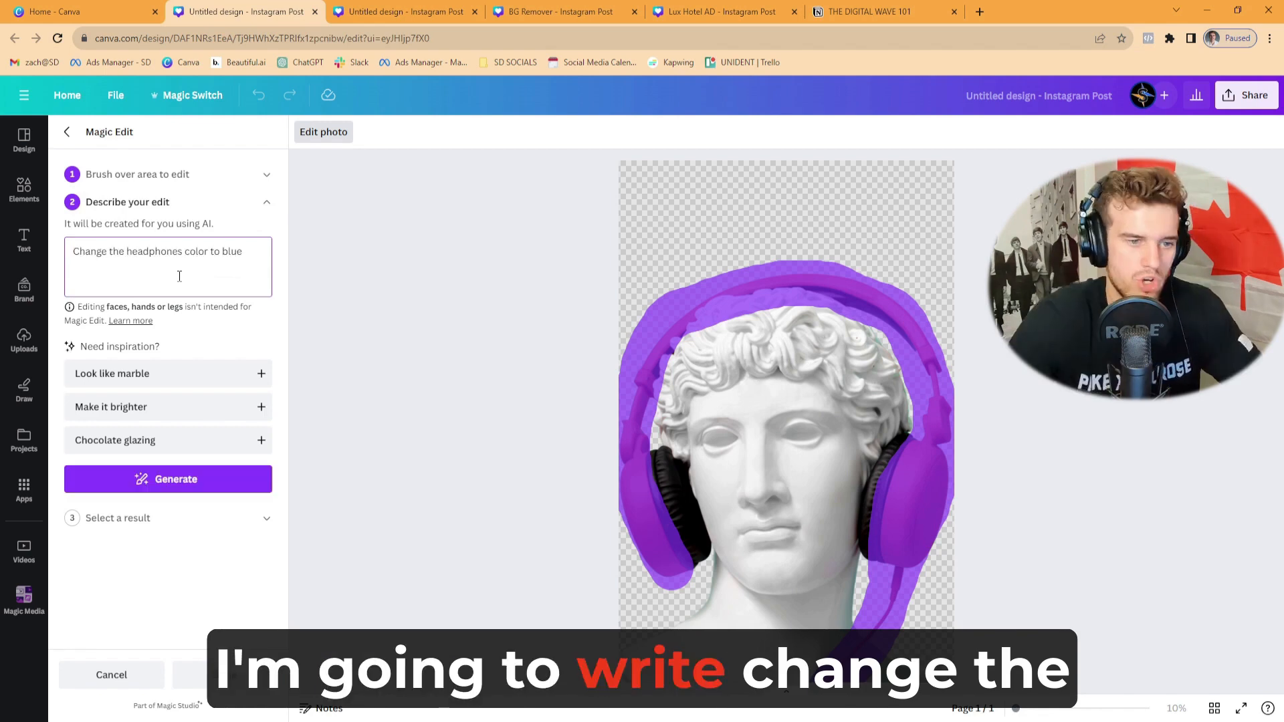
click(201, 494)
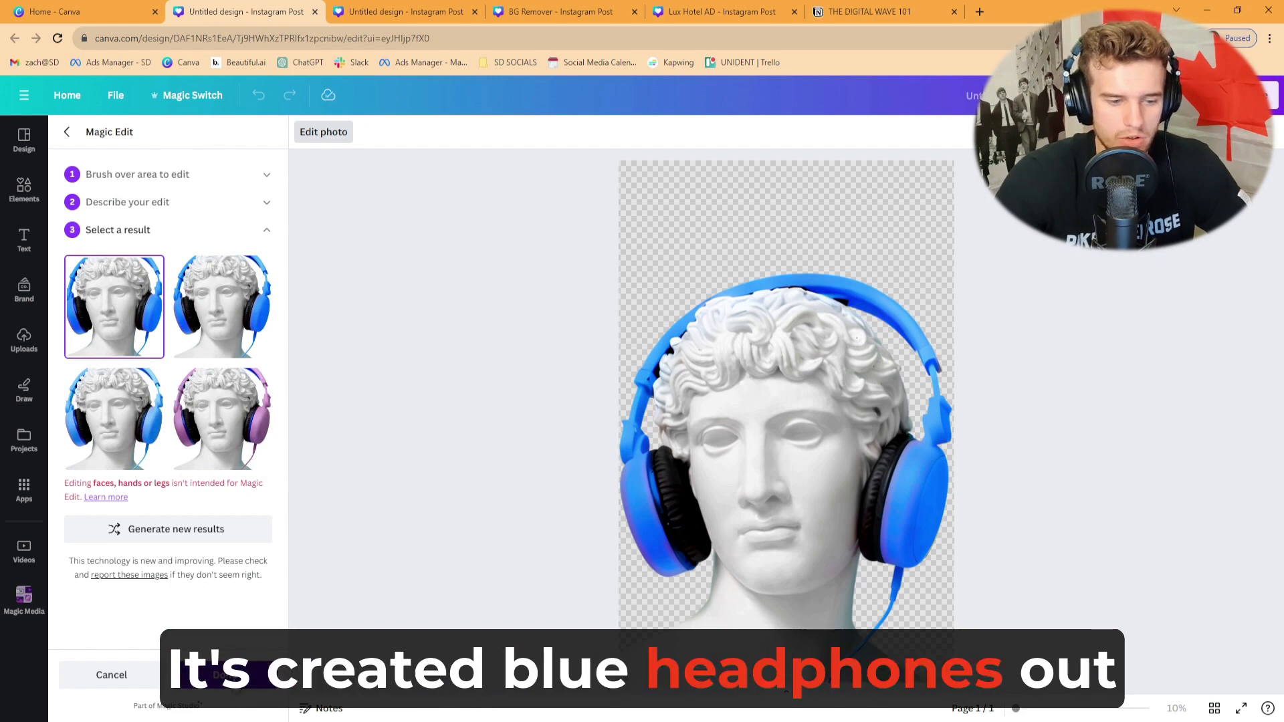
click(234, 676)
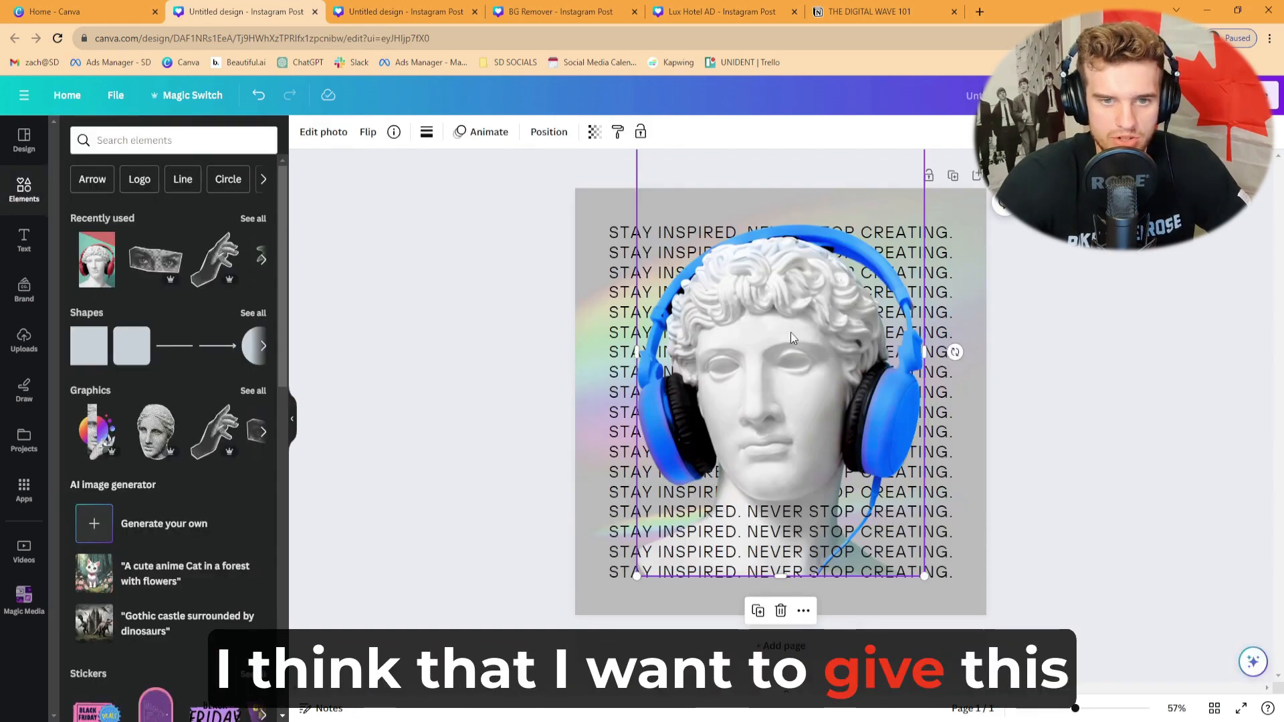
- Add the Wiggle motion effect to the statue photo at minimum intensity and preview the animated post
click(454, 314)
click(777, 325)
click(776, 328)
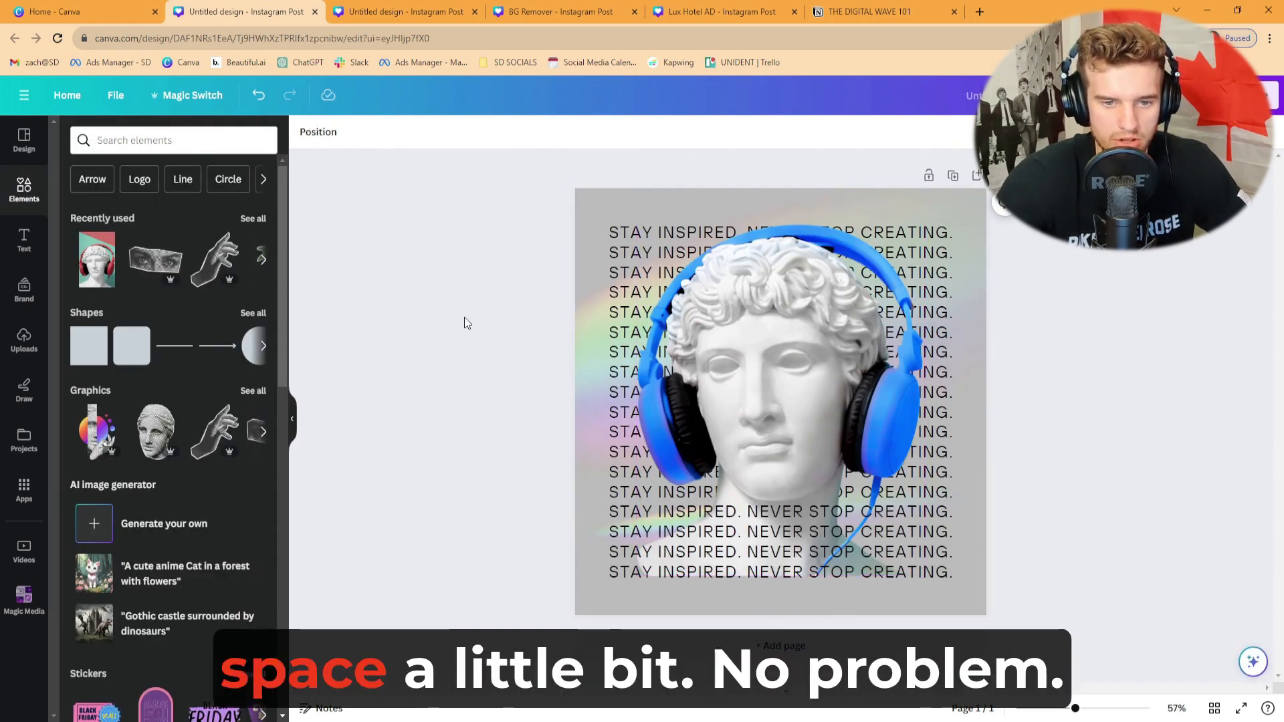
click(742, 376)
click(489, 131)
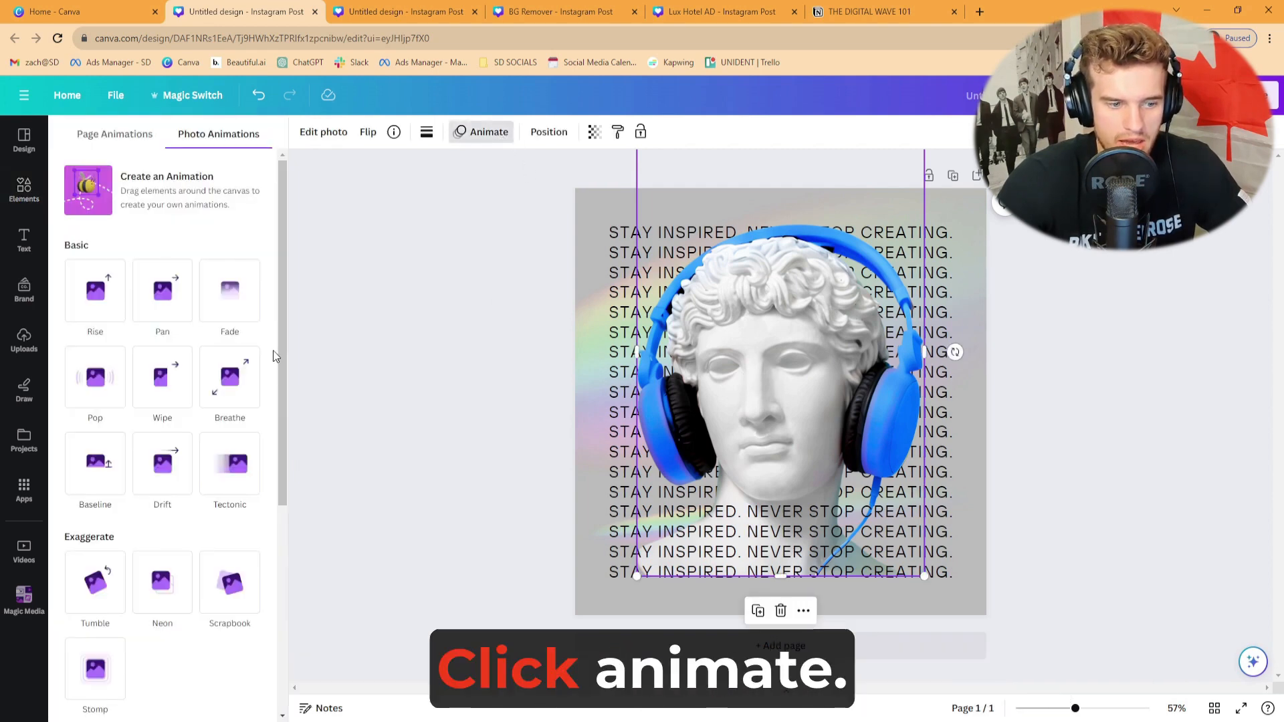
scroll(274, 376, down, 5)
click(126, 671)
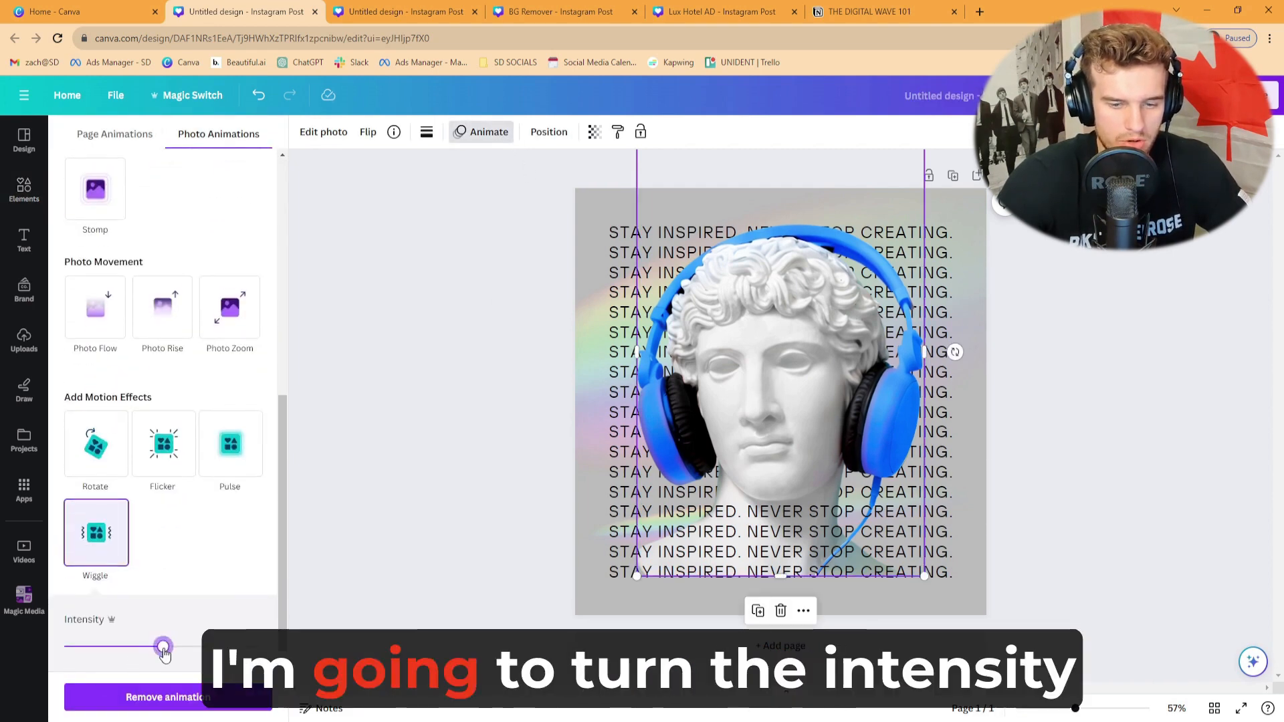
drag(163, 647, 64, 647)
click(470, 432)
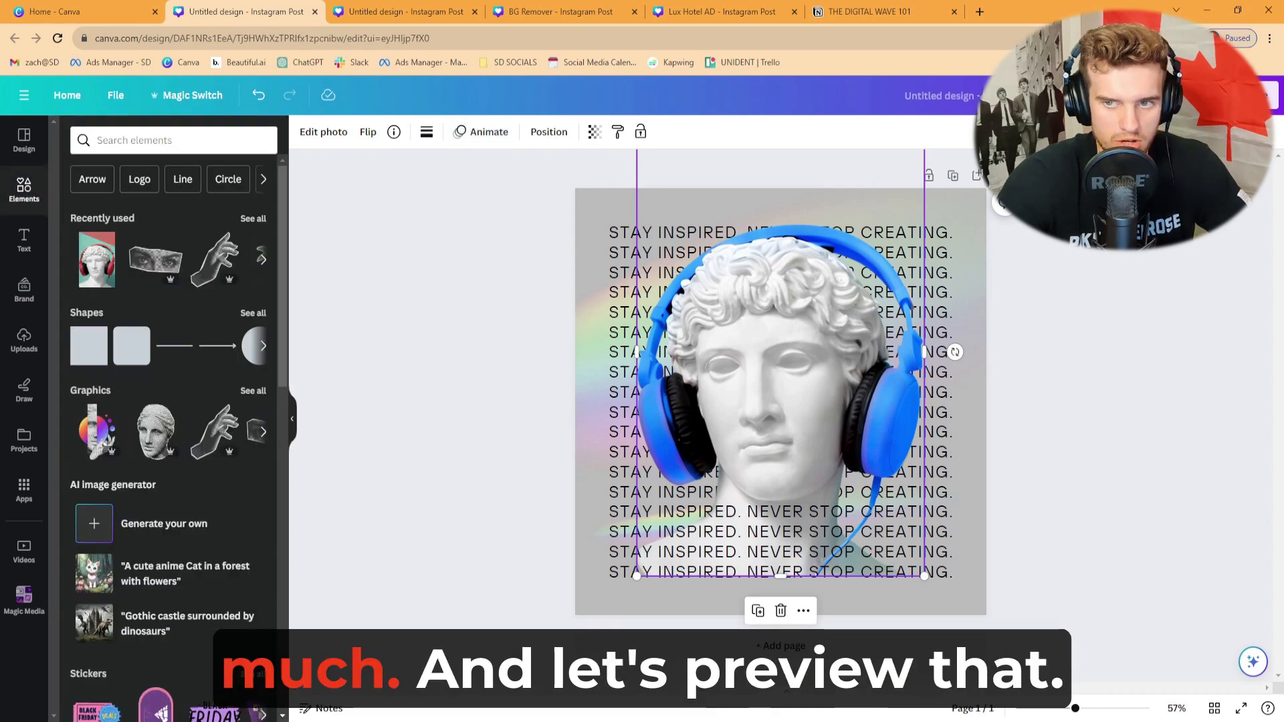
click(1172, 96)
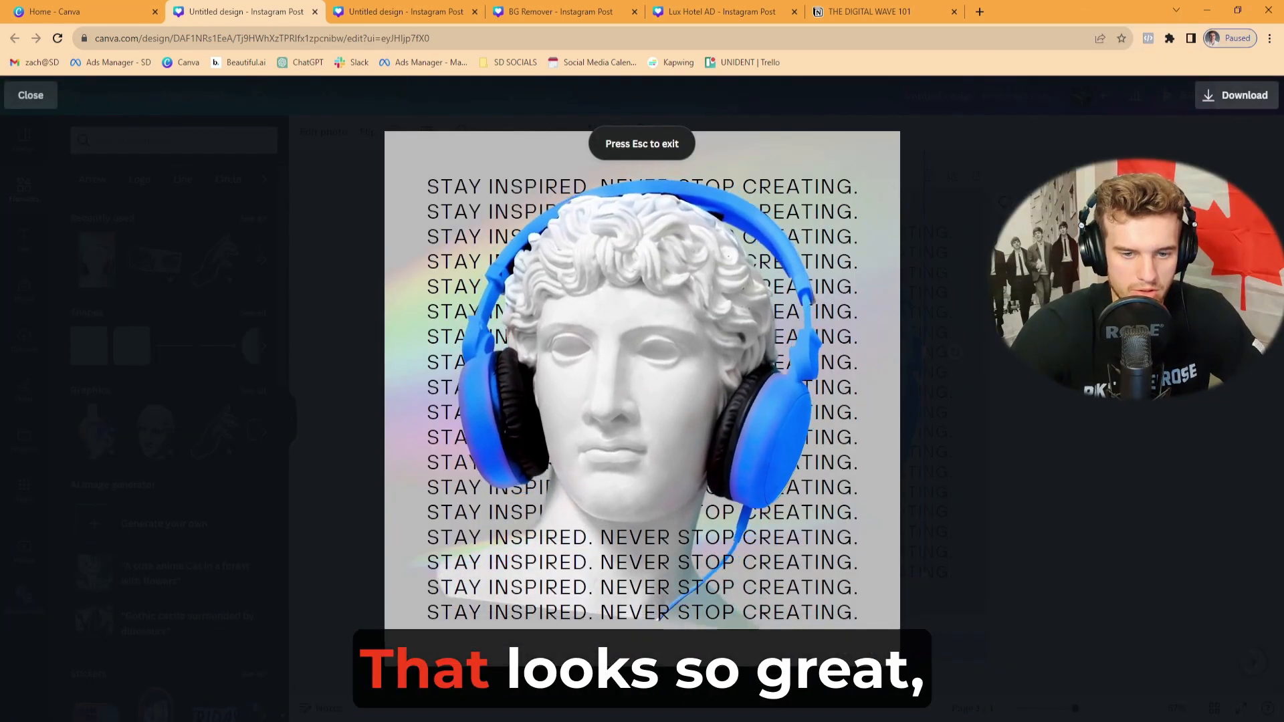
- Close the preview, select all the repeated quote lines and apply the Corporate page animation on enter
key(Escape)
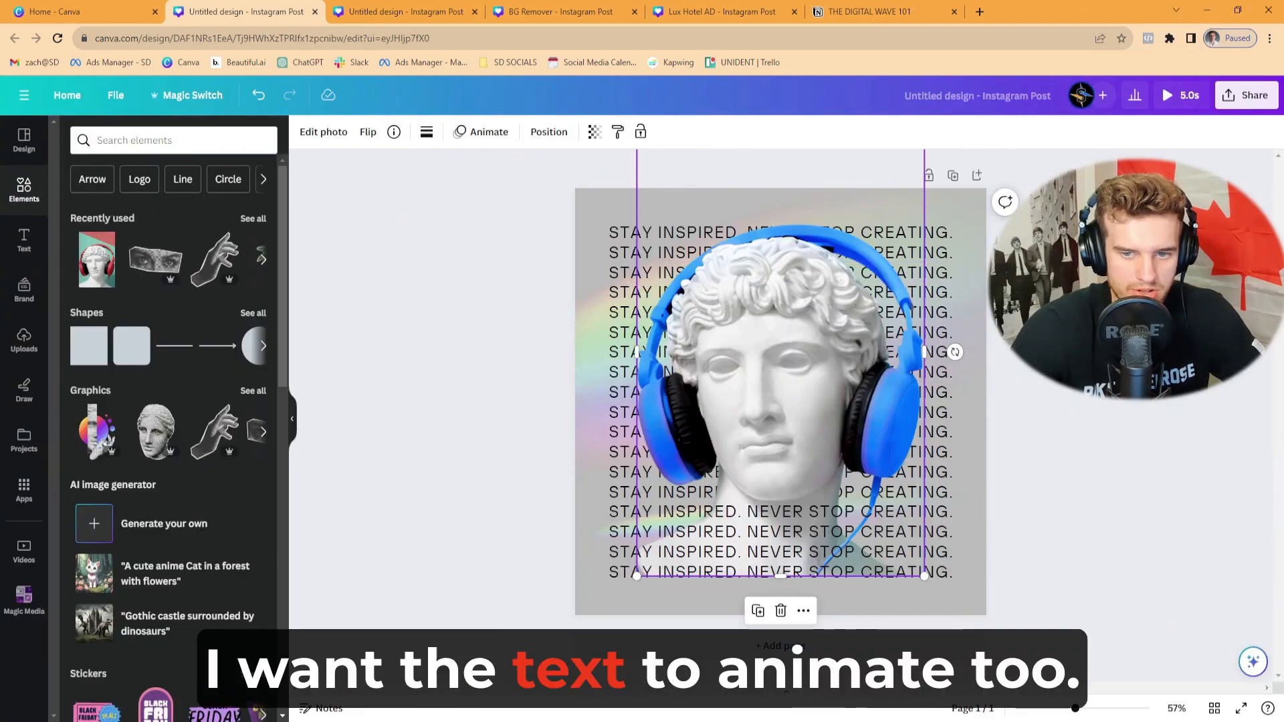
key(Escape)
drag(532, 173, 966, 592)
click(832, 134)
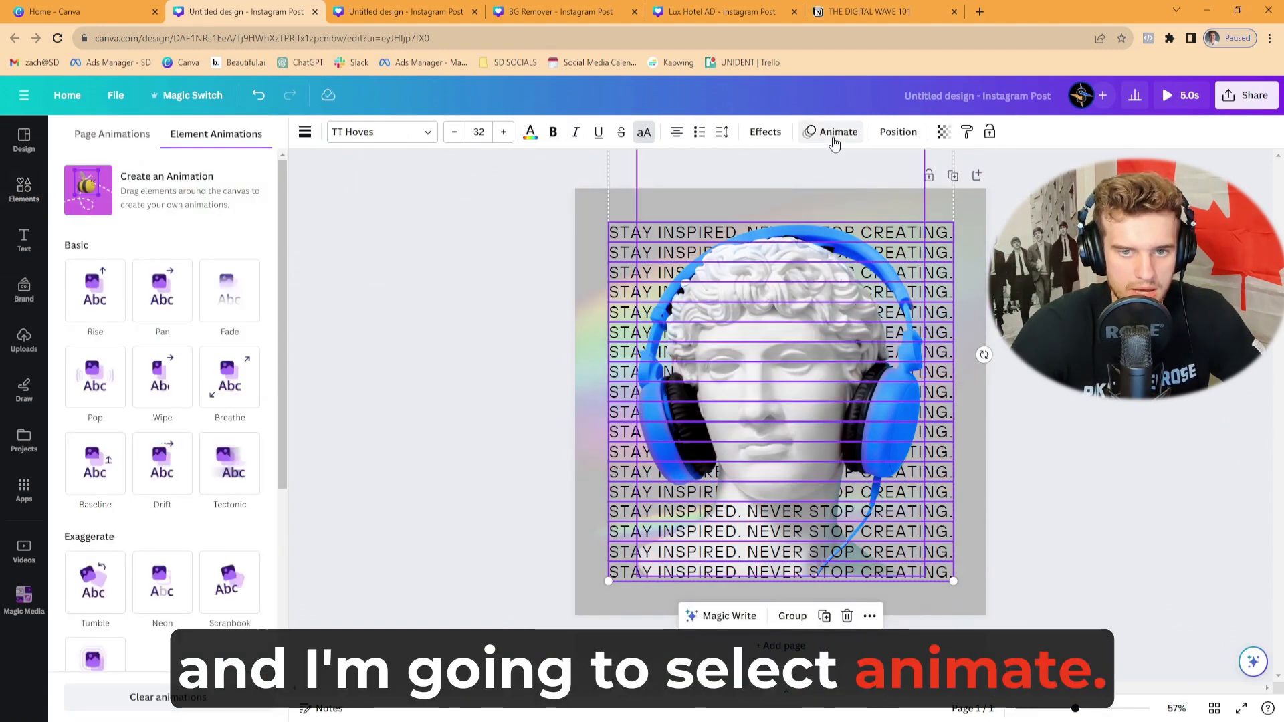
click(101, 140)
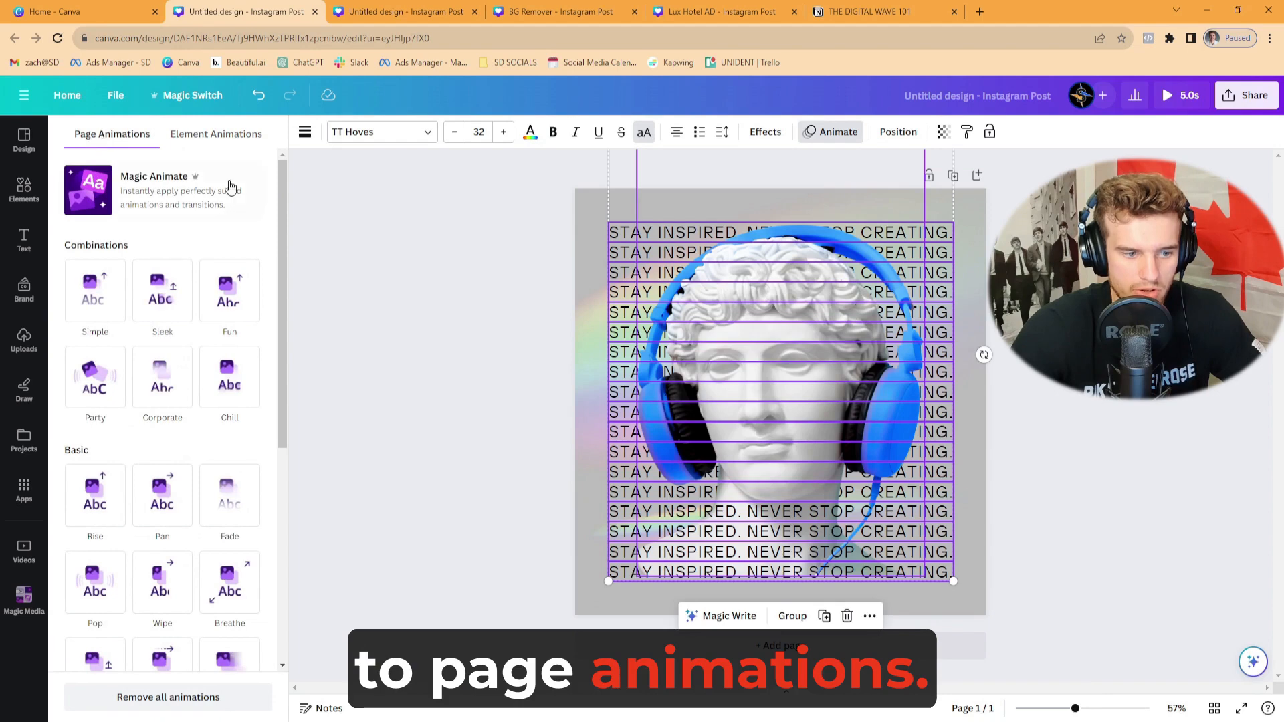
click(163, 400)
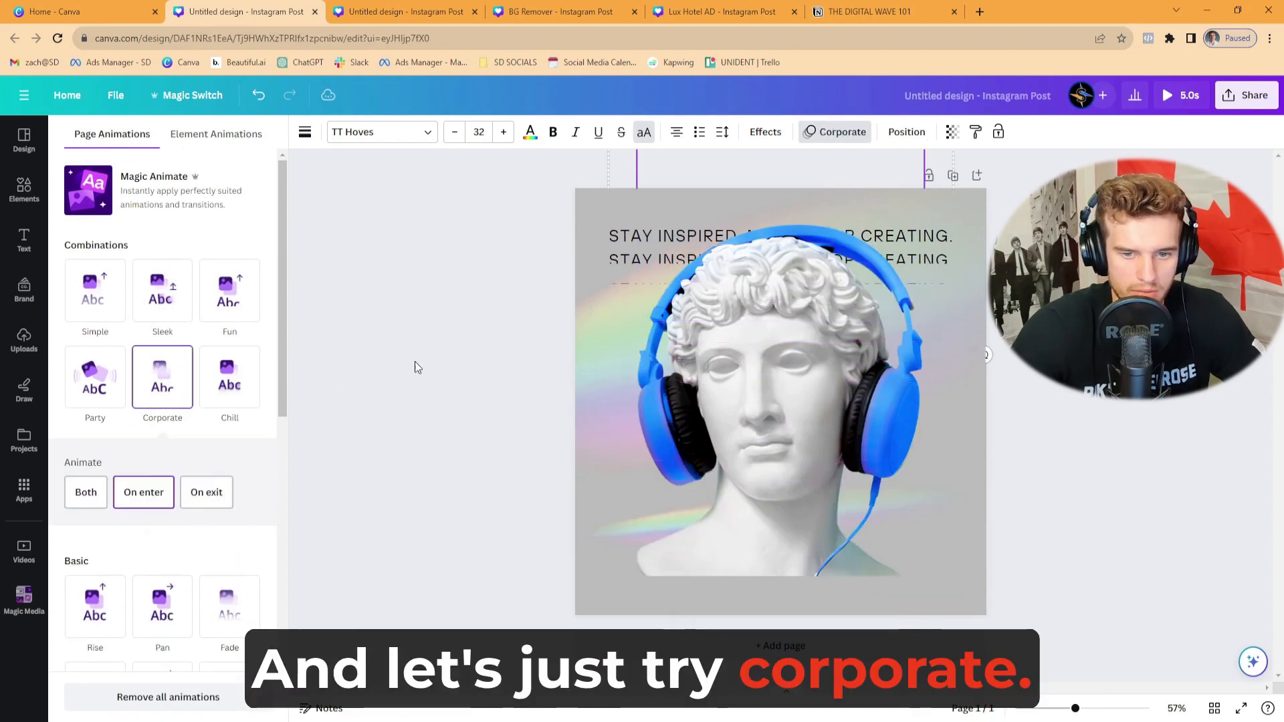
click(444, 337)
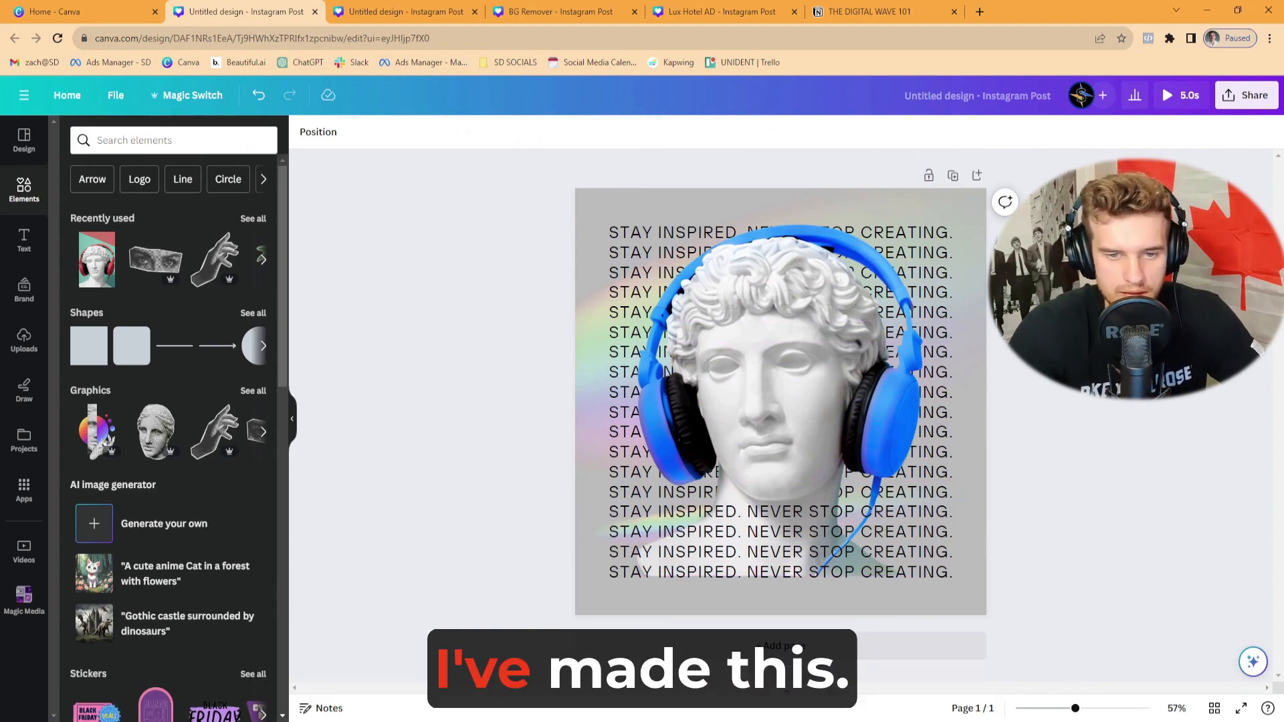
- Reapply the Wiggle motion effect to the statue photo and preview the animated post
click(840, 335)
click(510, 133)
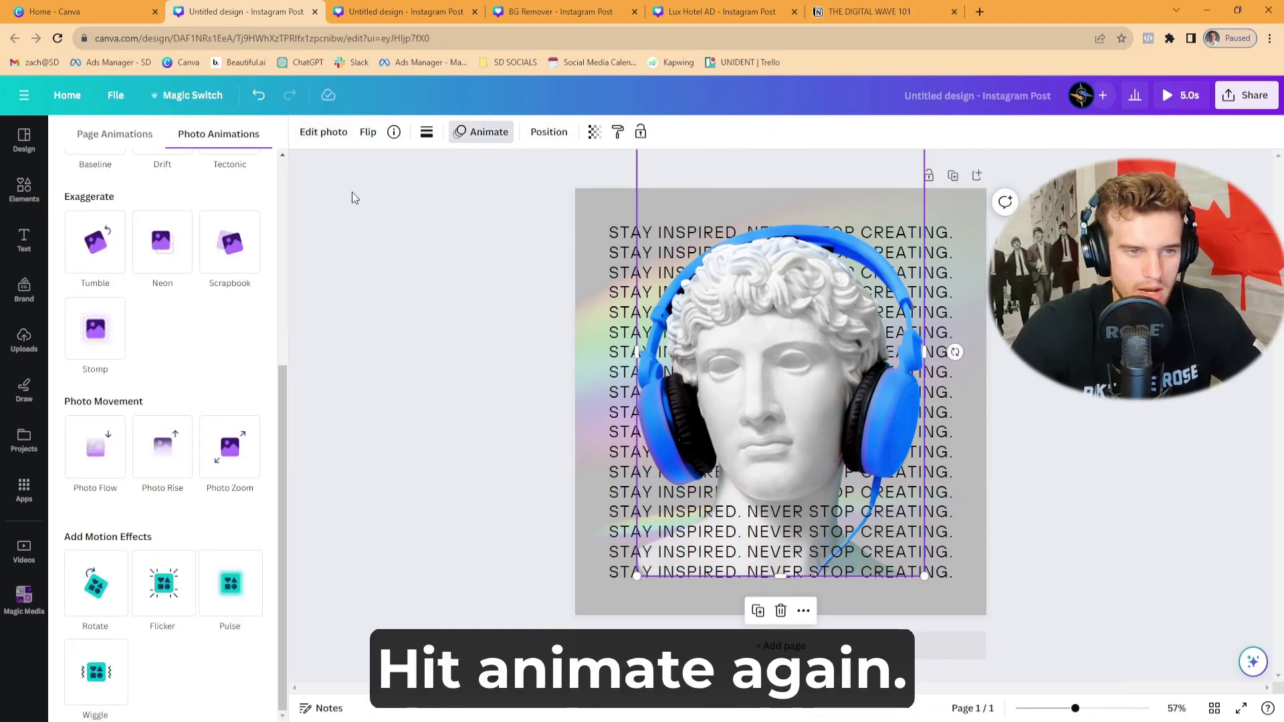
click(101, 673)
scroll(133, 602, down, 2)
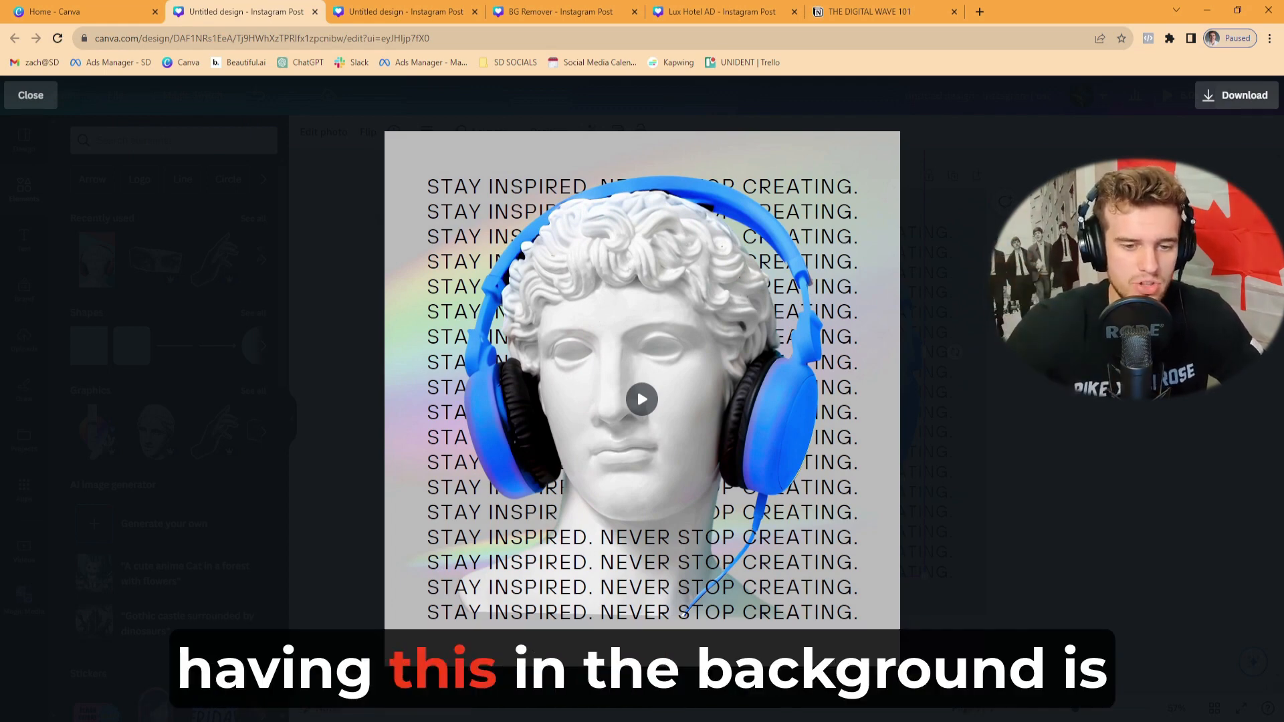
key(Escape)
click(1181, 95)
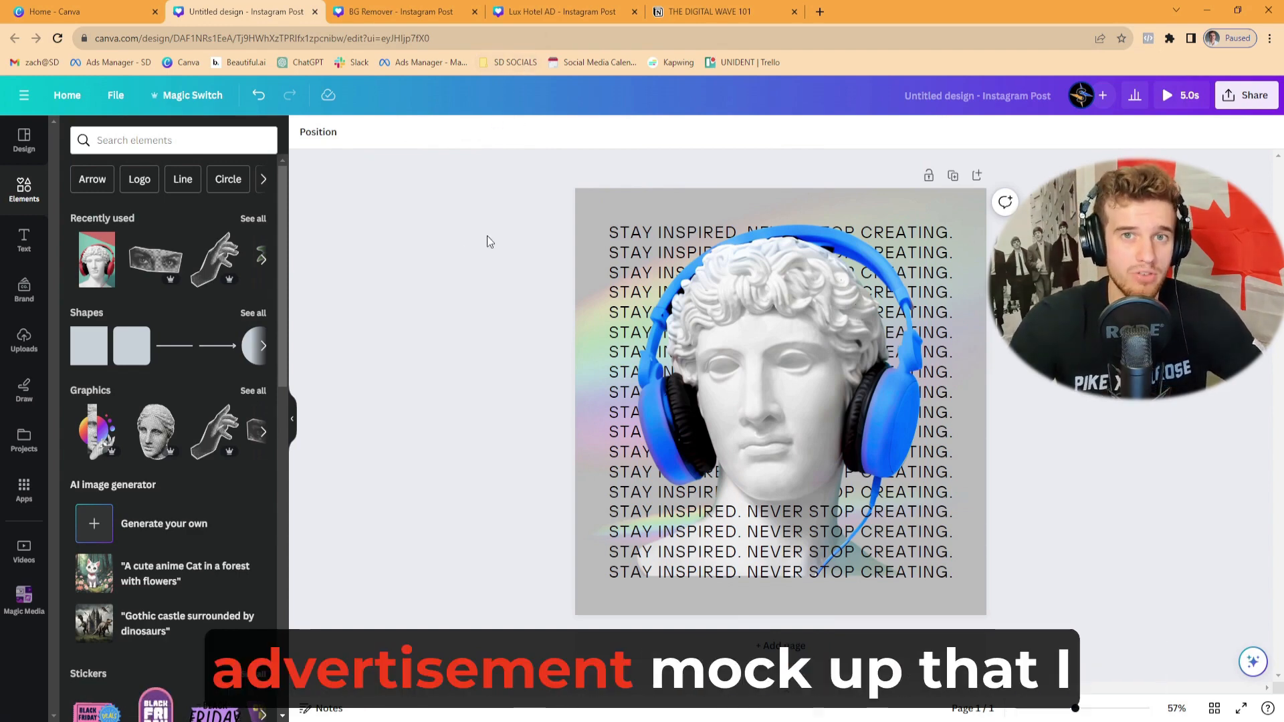
- Switch to the Lux Hotel AD design and find and open the Magic Media app
click(552, 12)
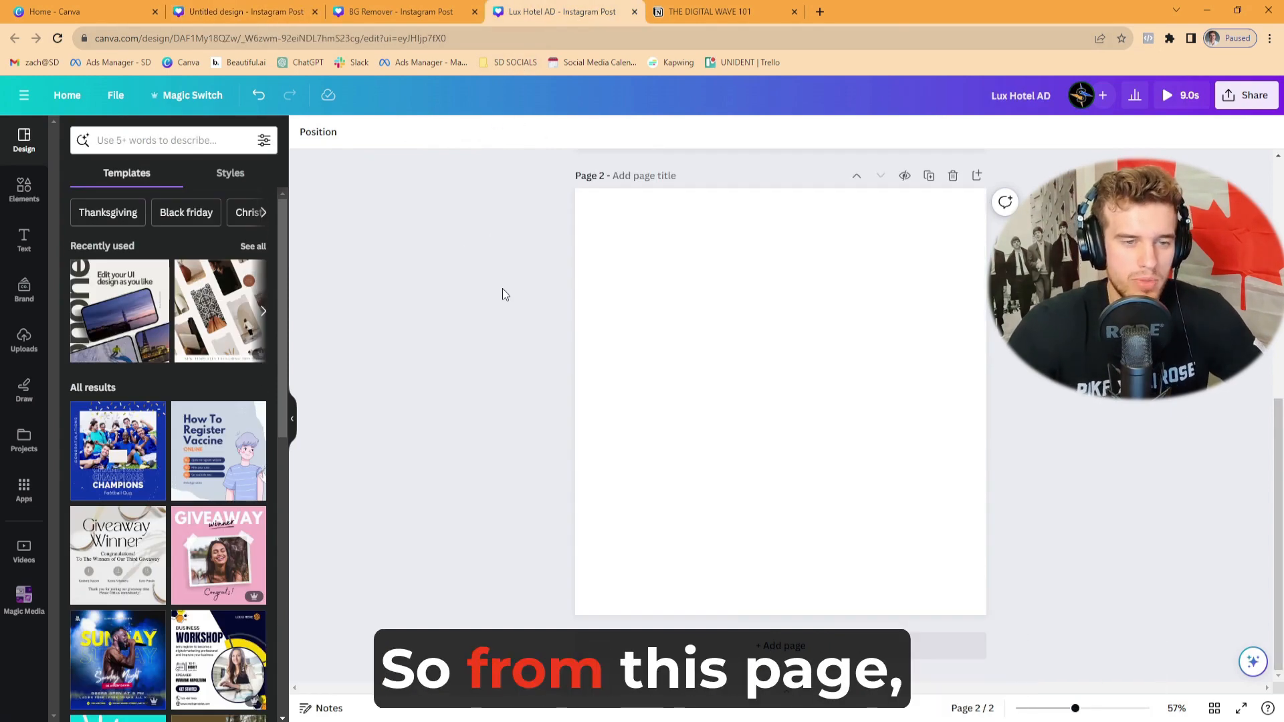
click(37, 495)
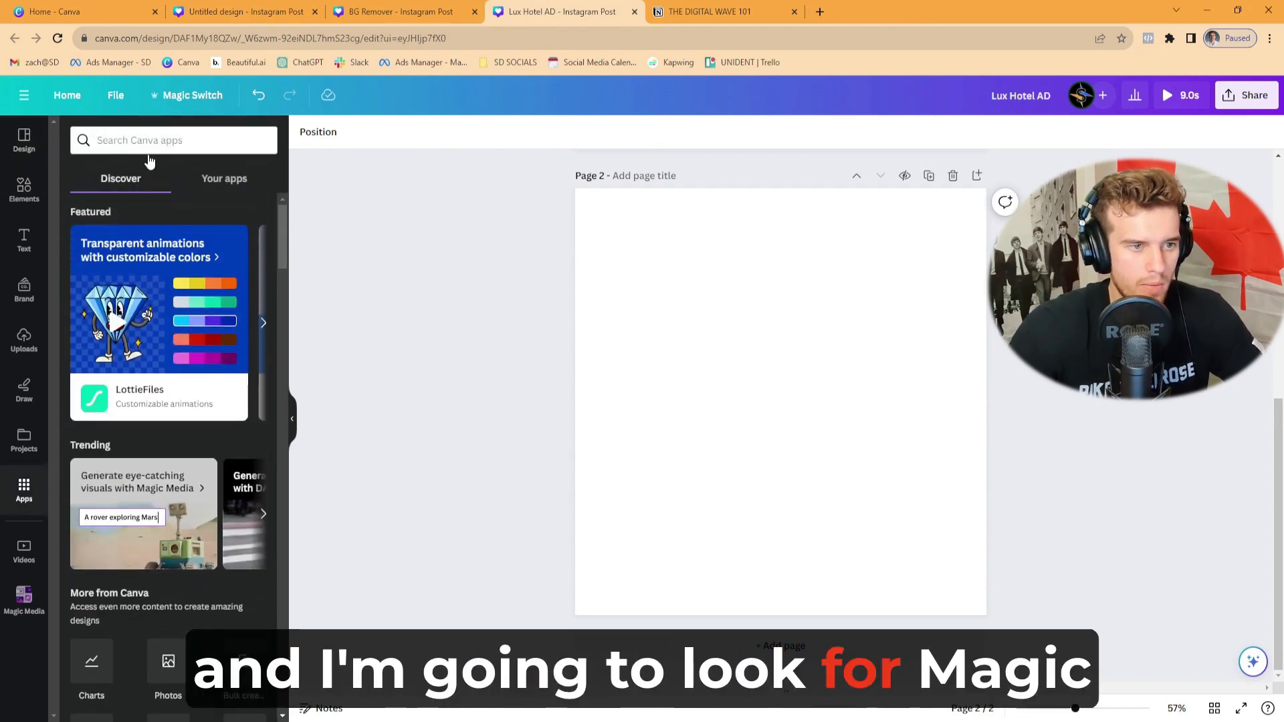
click(149, 142)
text(Magic media)
click(143, 200)
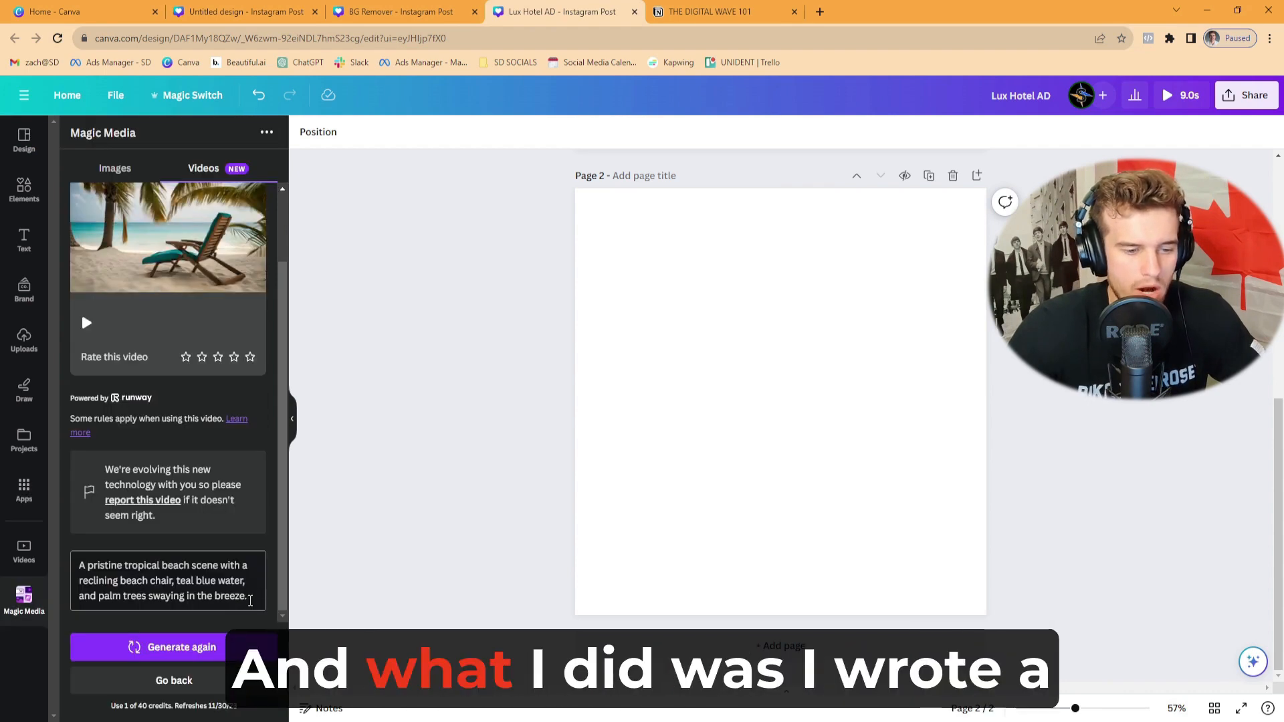
- Review the text-to-video prompt used for the tropical beach scene with the reclining chair
drag(248, 596, 81, 572)
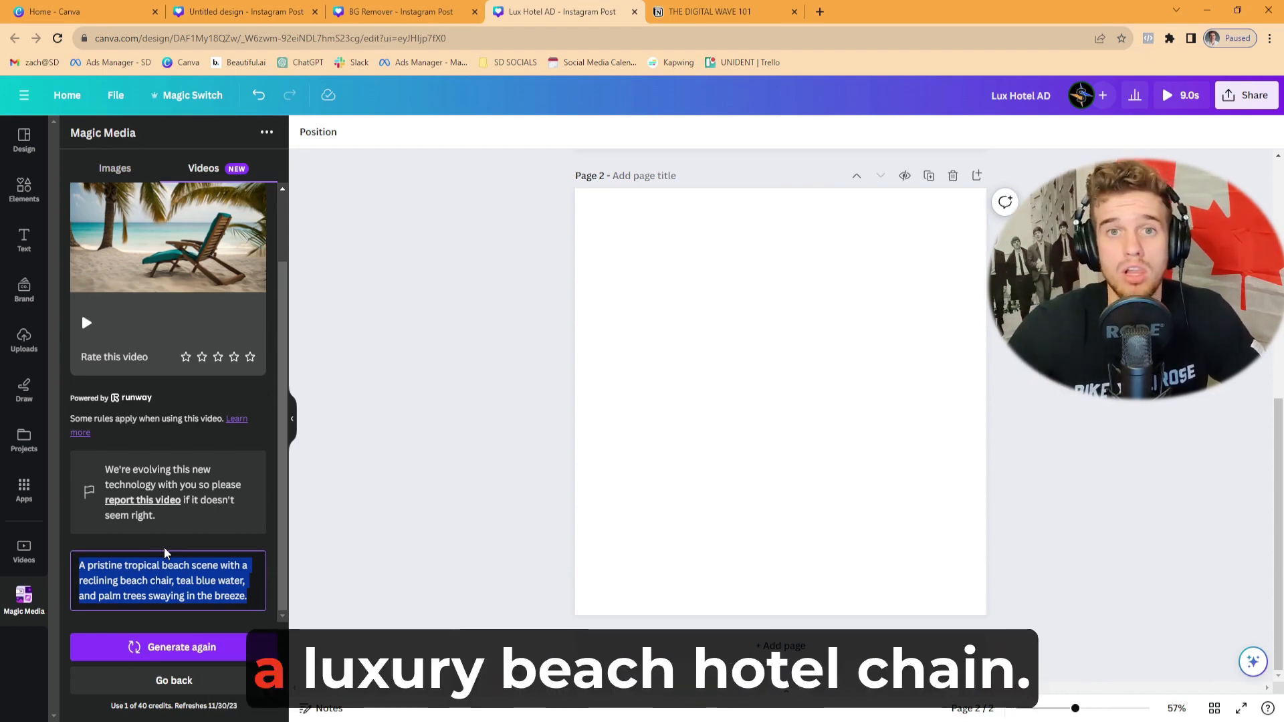
click(260, 595)
drag(257, 597, 67, 561)
click(200, 661)
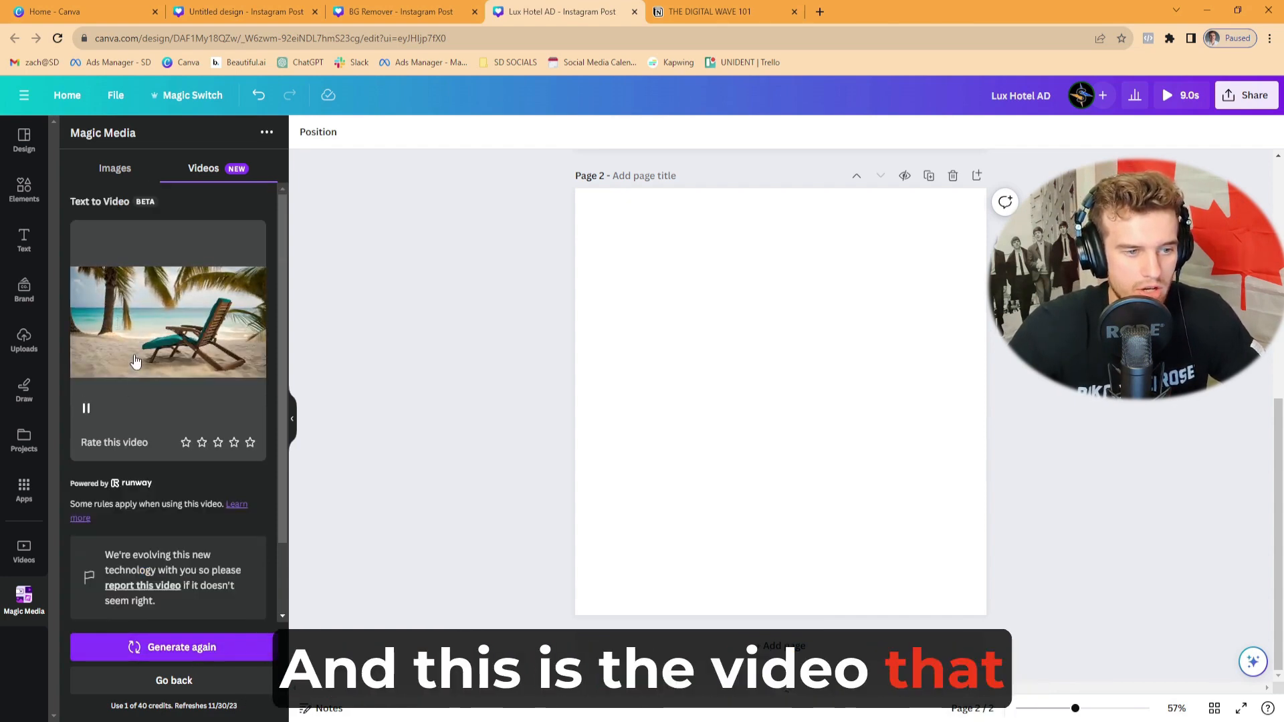
- Add the generated beach chair video to page 2 and enlarge it to fill the whole page
click(134, 361)
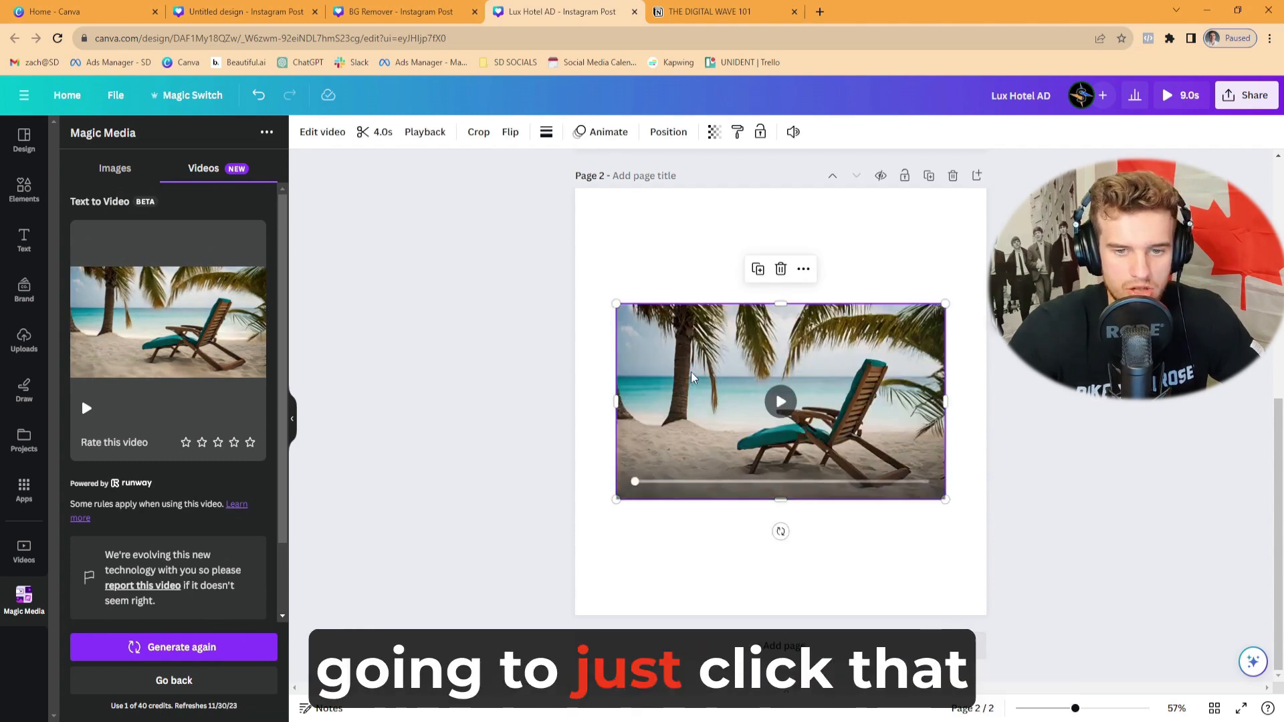
drag(693, 378, 649, 261)
drag(906, 381, 980, 424)
drag(780, 425, 773, 615)
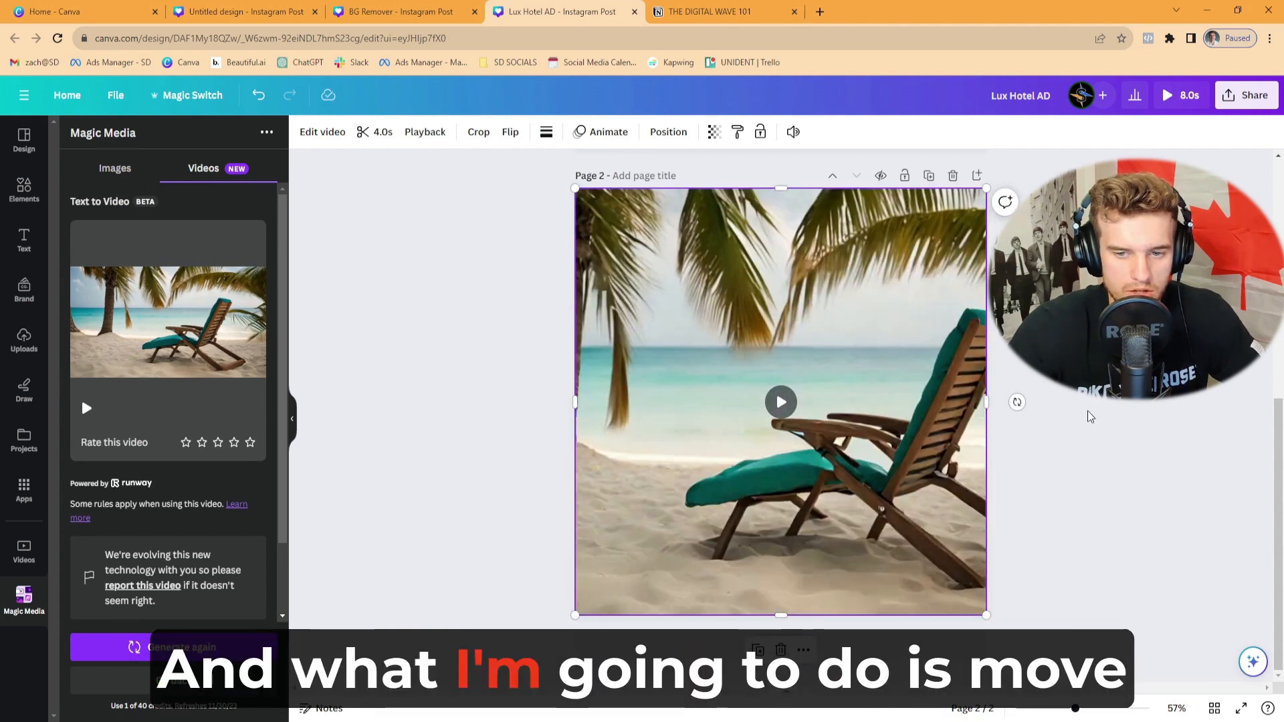
- Shift the beach video to the left within its frame to bring more of the chair into view
double_click(874, 444)
drag(875, 444, 838, 444)
click(1150, 374)
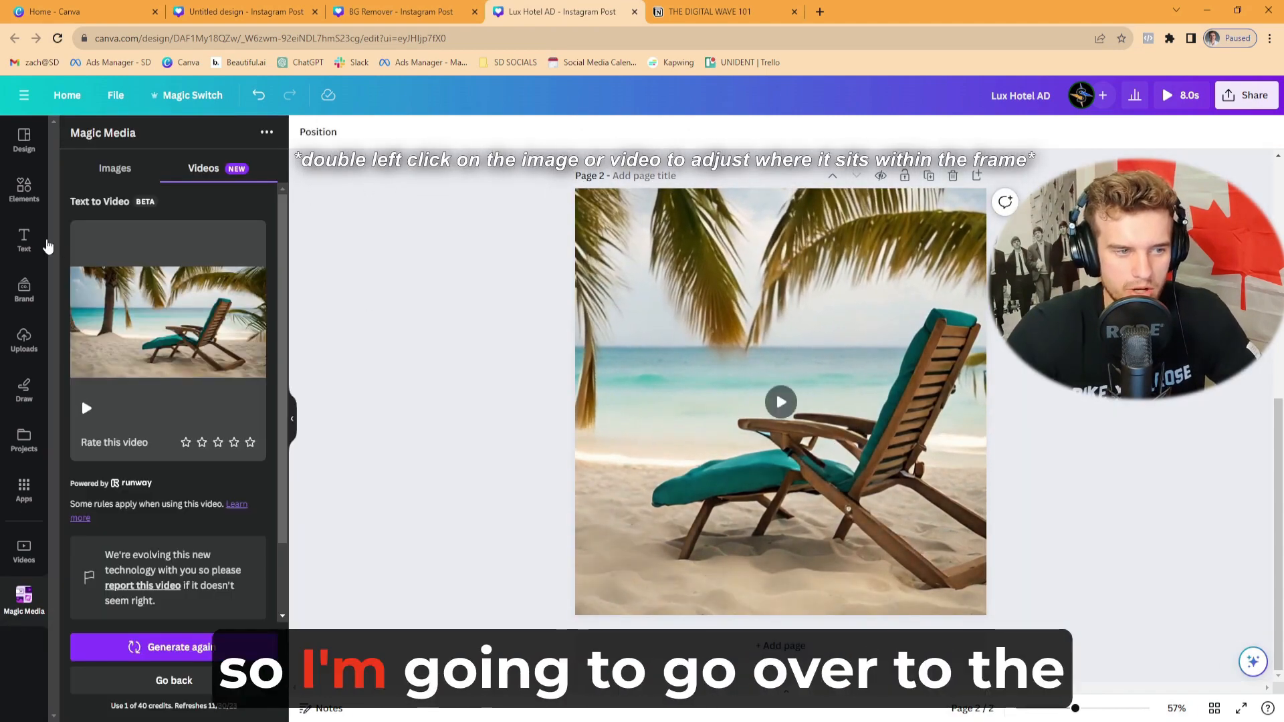
- Insert the recently used "Wild Sale" font combination, place it slightly above the page centre and ungroup it
click(24, 238)
click(129, 365)
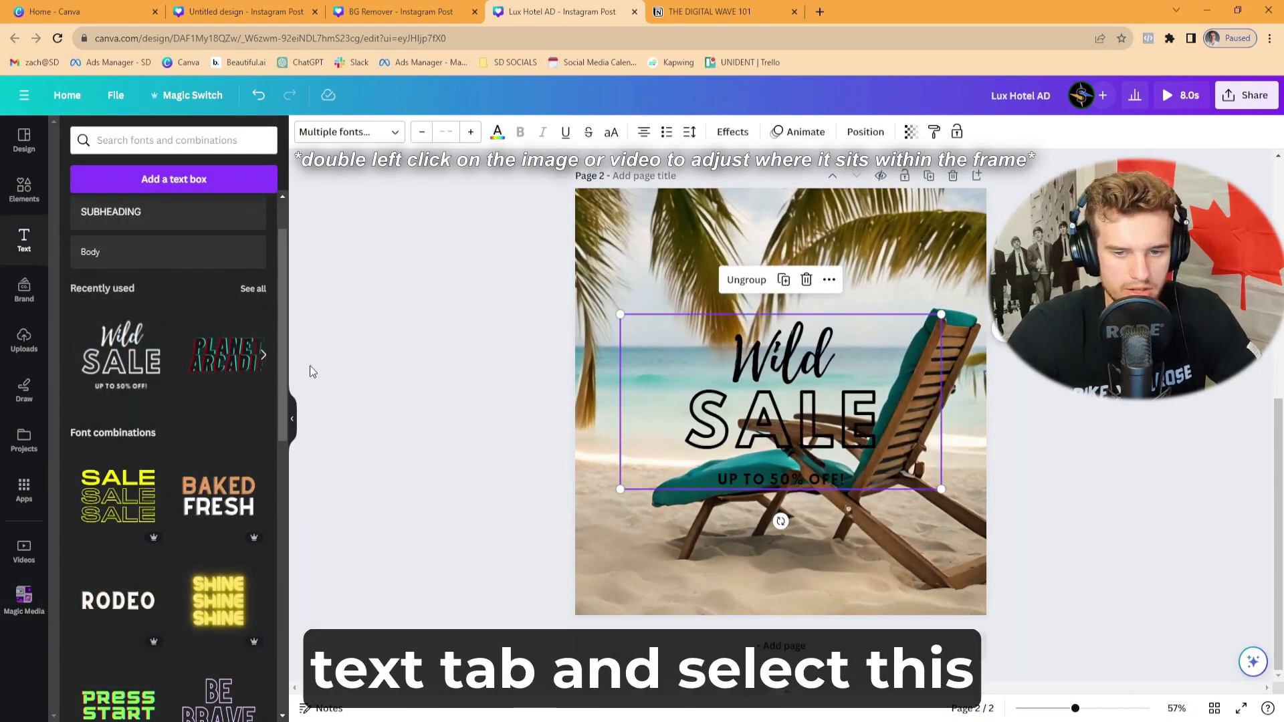
click(810, 365)
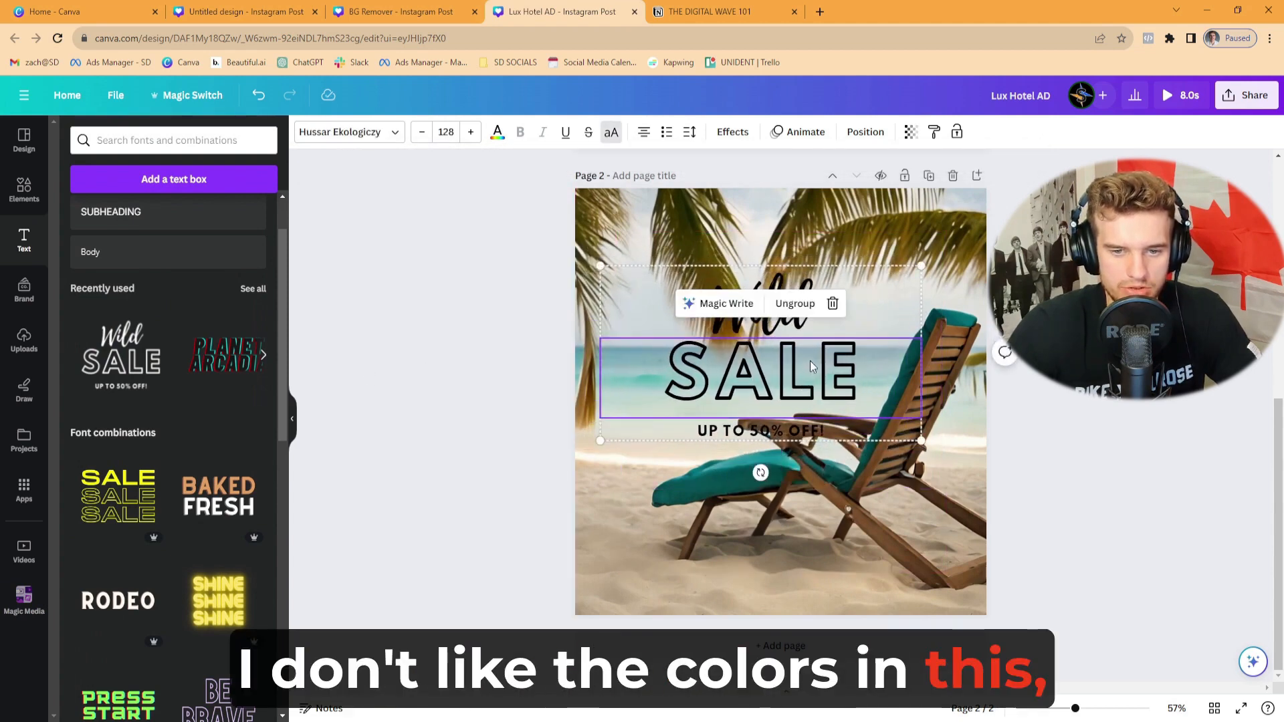
click(795, 303)
click(511, 333)
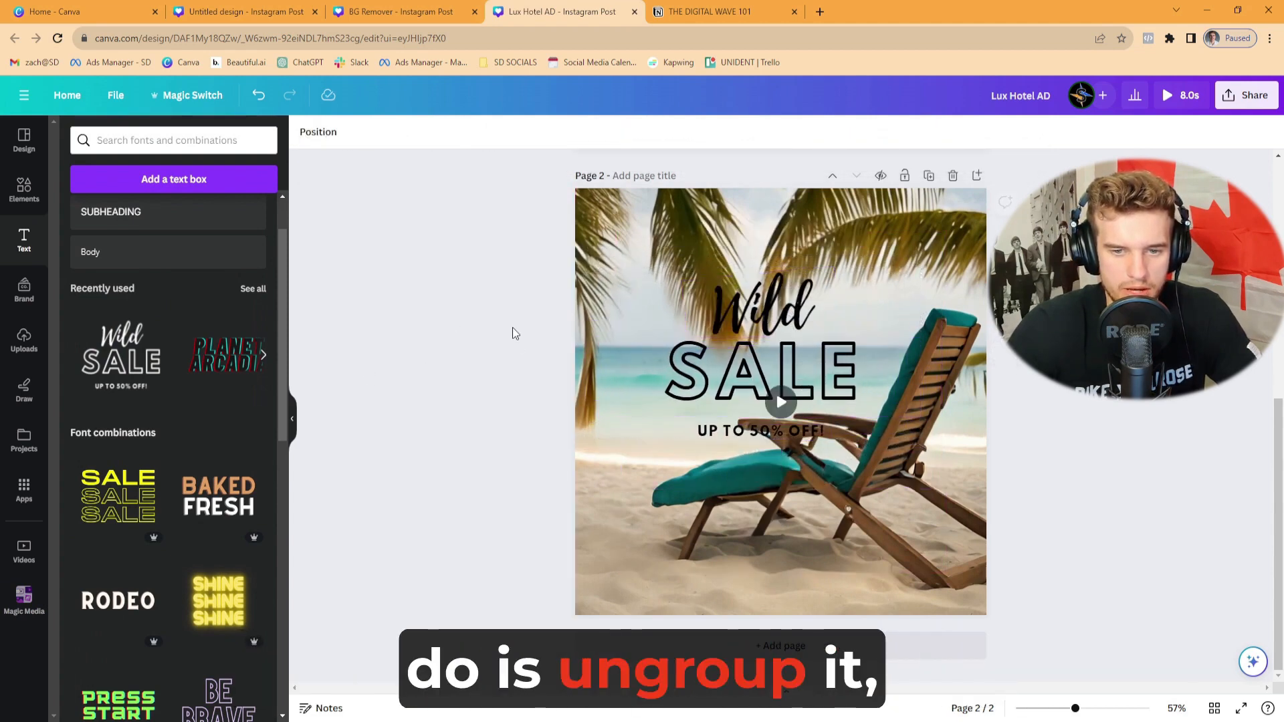
- Recolour the cursive "Wild" text with the teal #108D97 sampled from the beach chair in the video
click(766, 317)
click(497, 133)
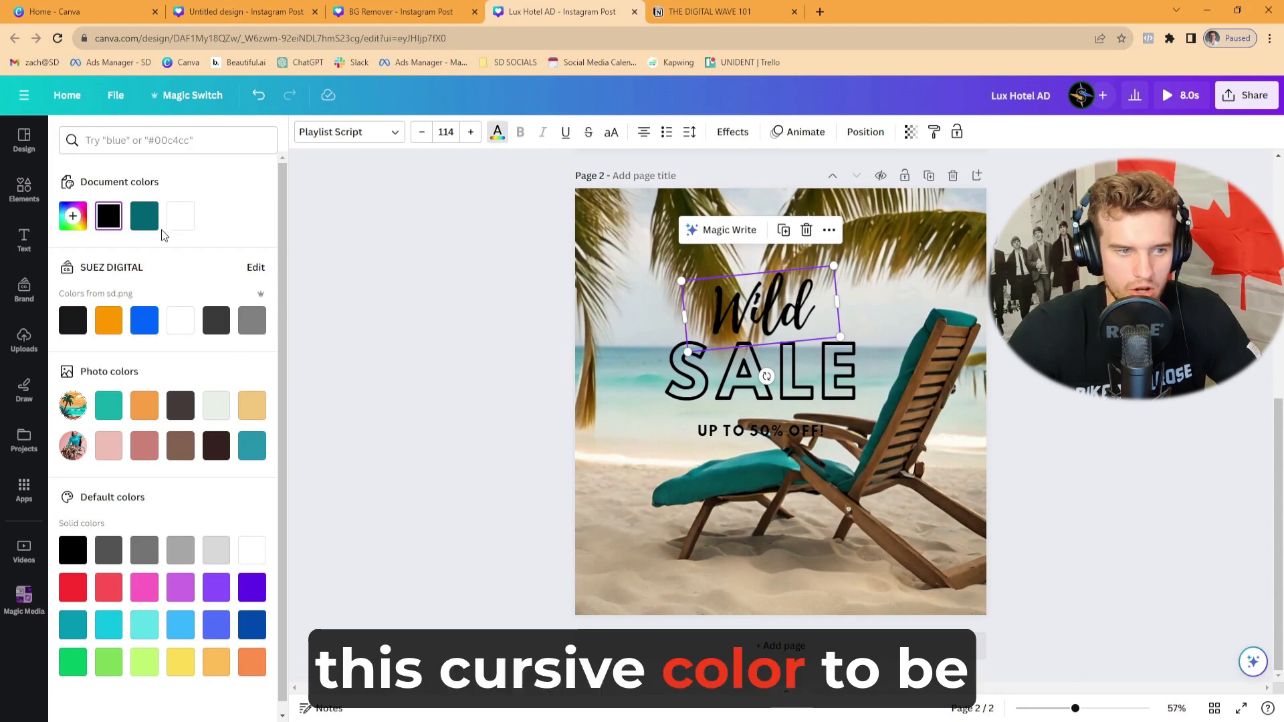
click(72, 216)
click(243, 357)
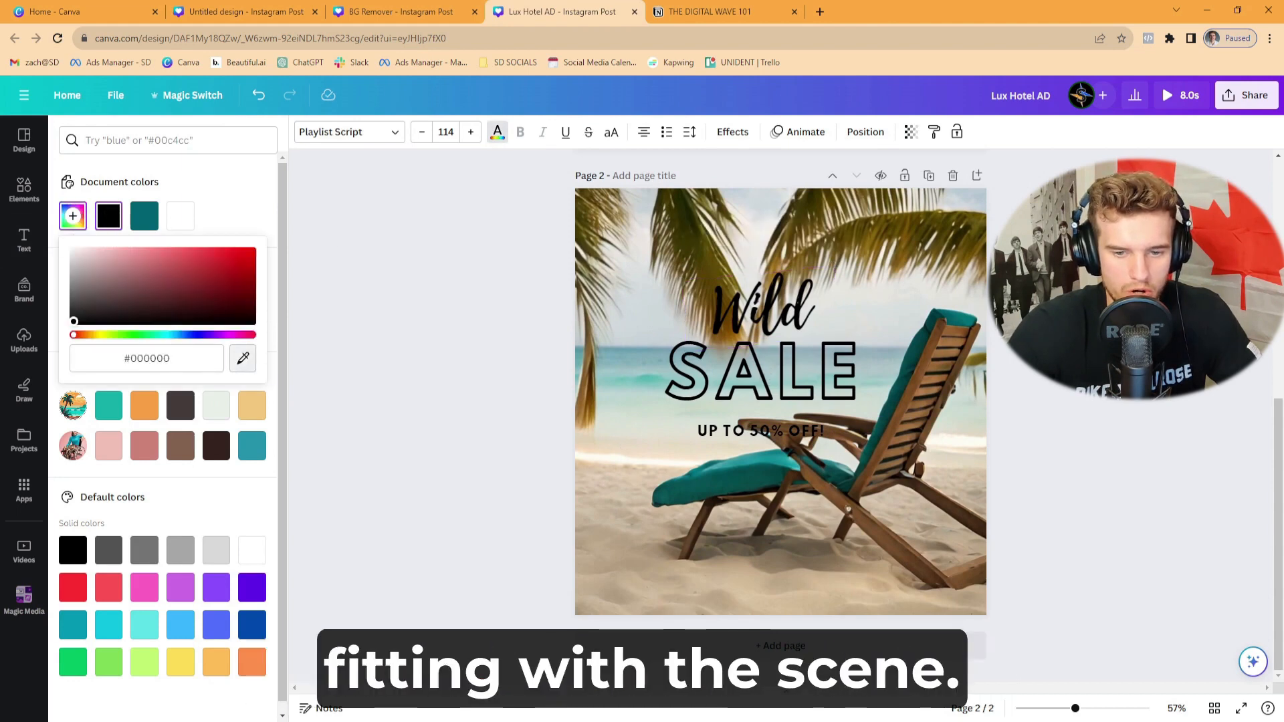
click(776, 460)
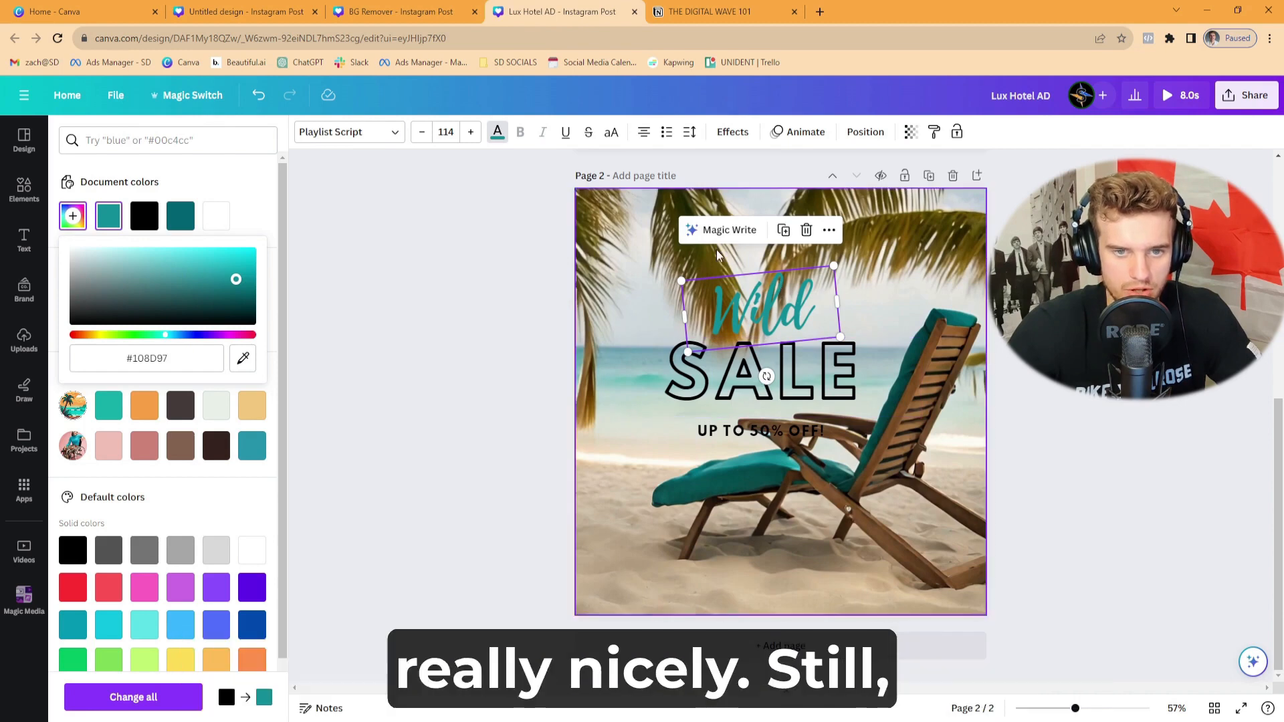
click(466, 270)
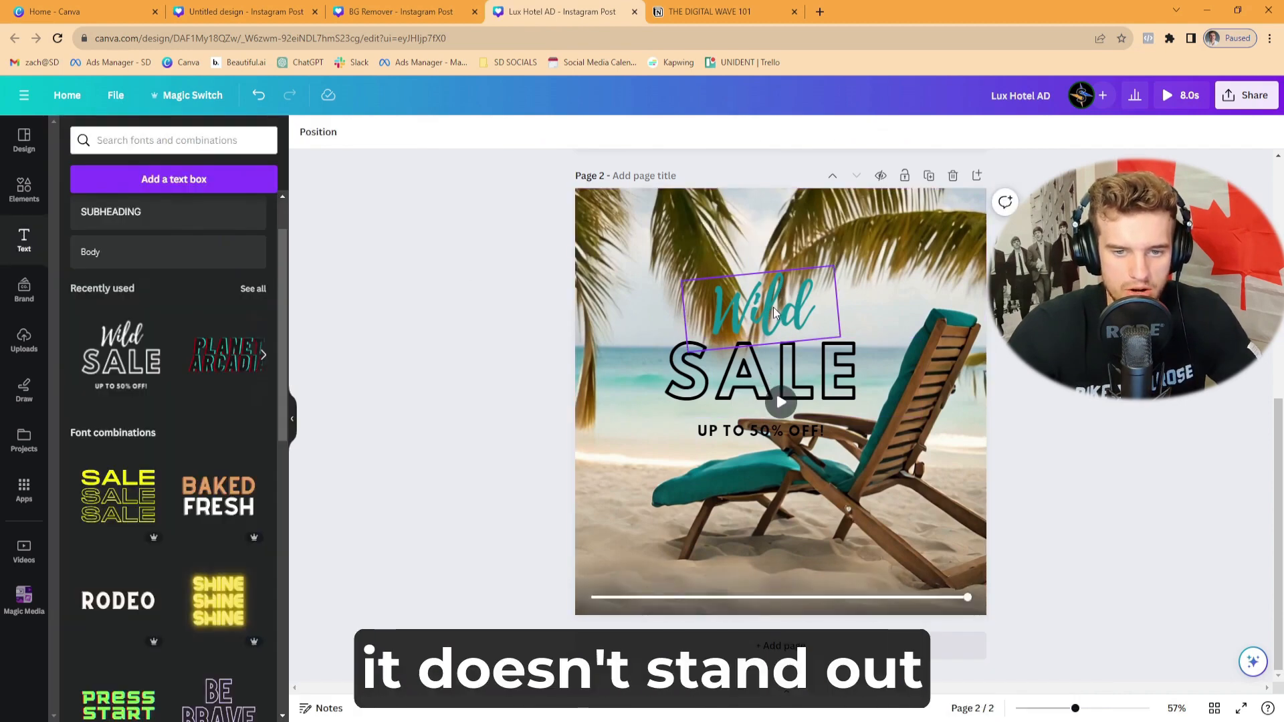
- Apply the Neon text effect to "Wild" with an intensity of 80
click(774, 313)
click(728, 133)
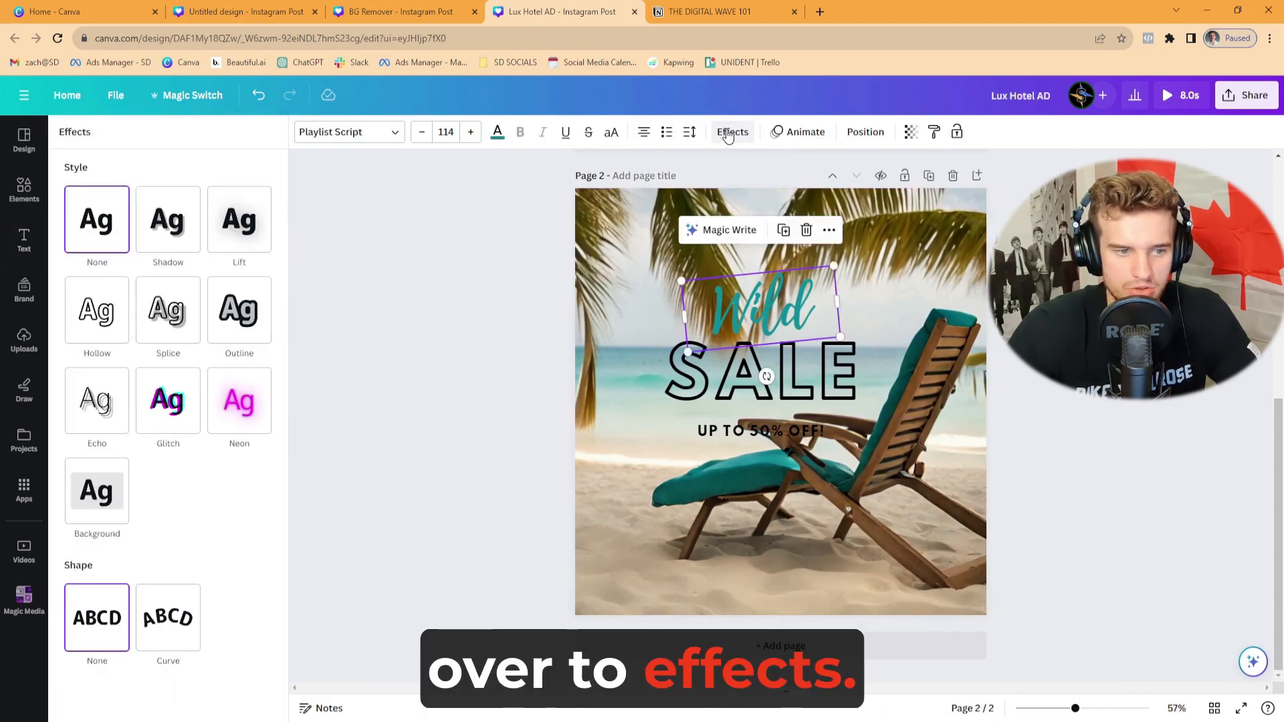
click(233, 425)
drag(166, 488, 229, 492)
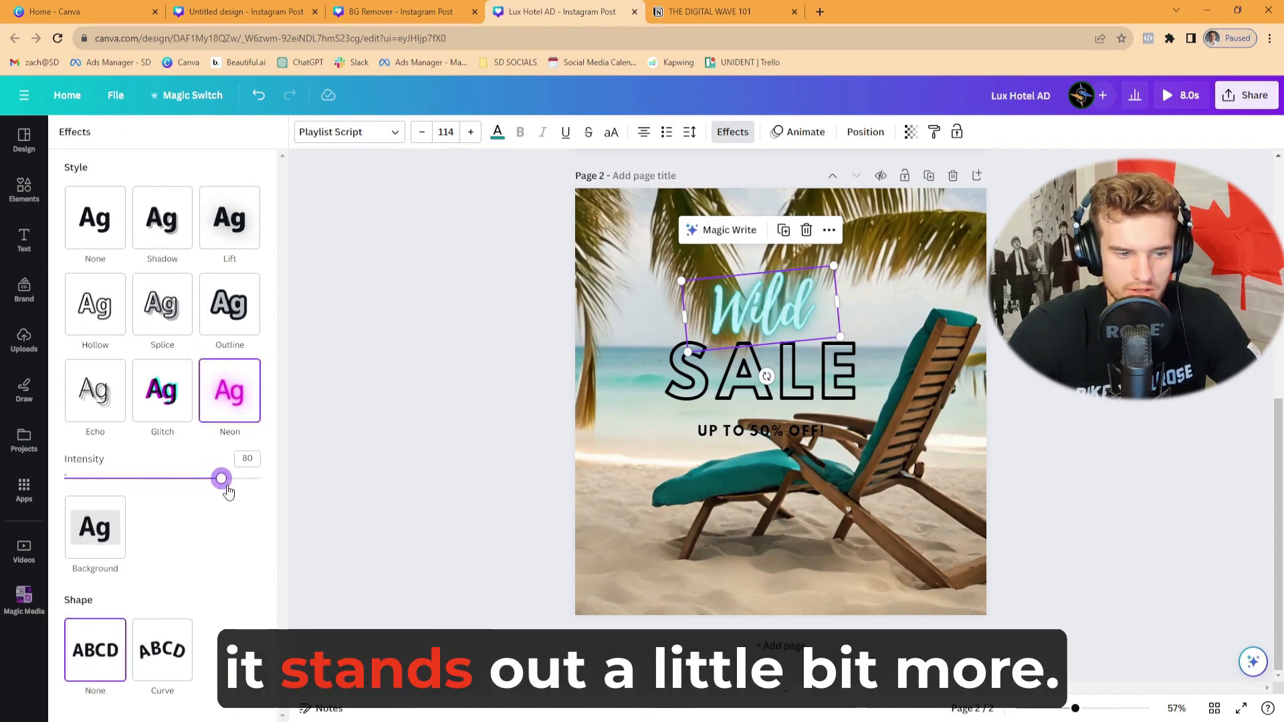
click(460, 389)
- Widen and reposition the cursive text box above "SALE" and replace its text with "Paradise"
click(756, 313)
drag(837, 302, 959, 290)
drag(821, 311, 768, 297)
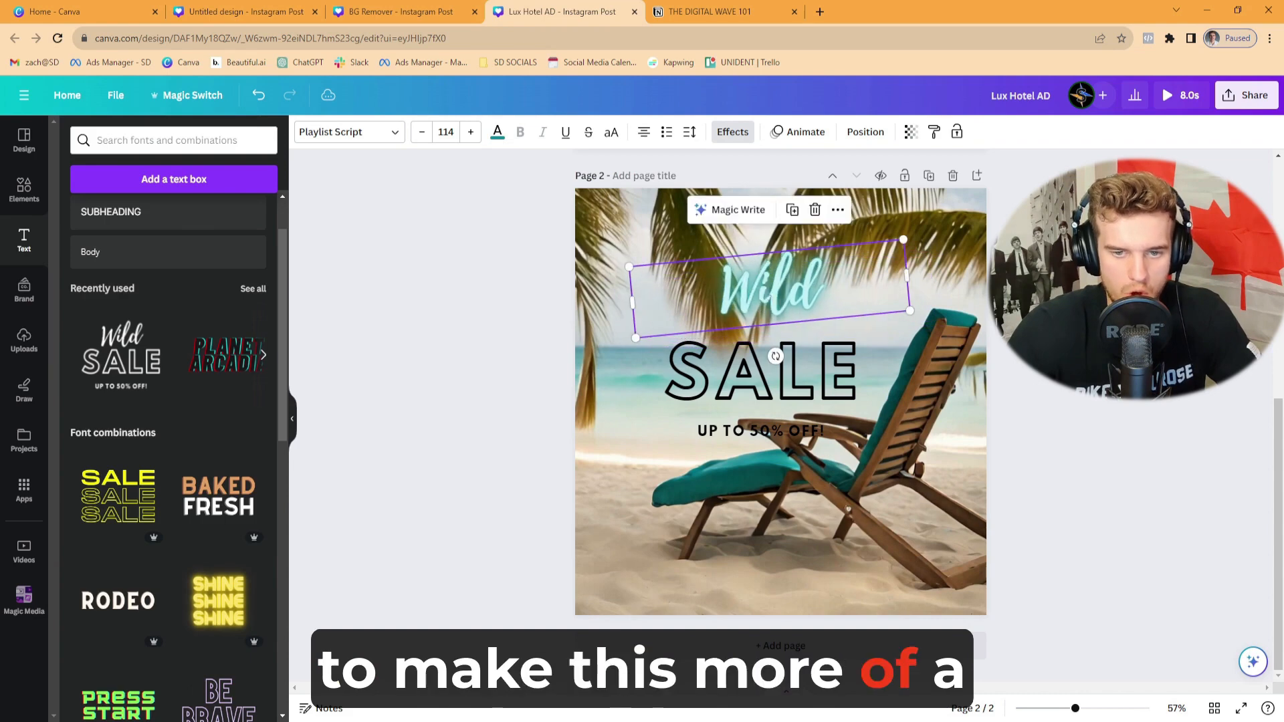
double_click(769, 290)
text(Paradise)
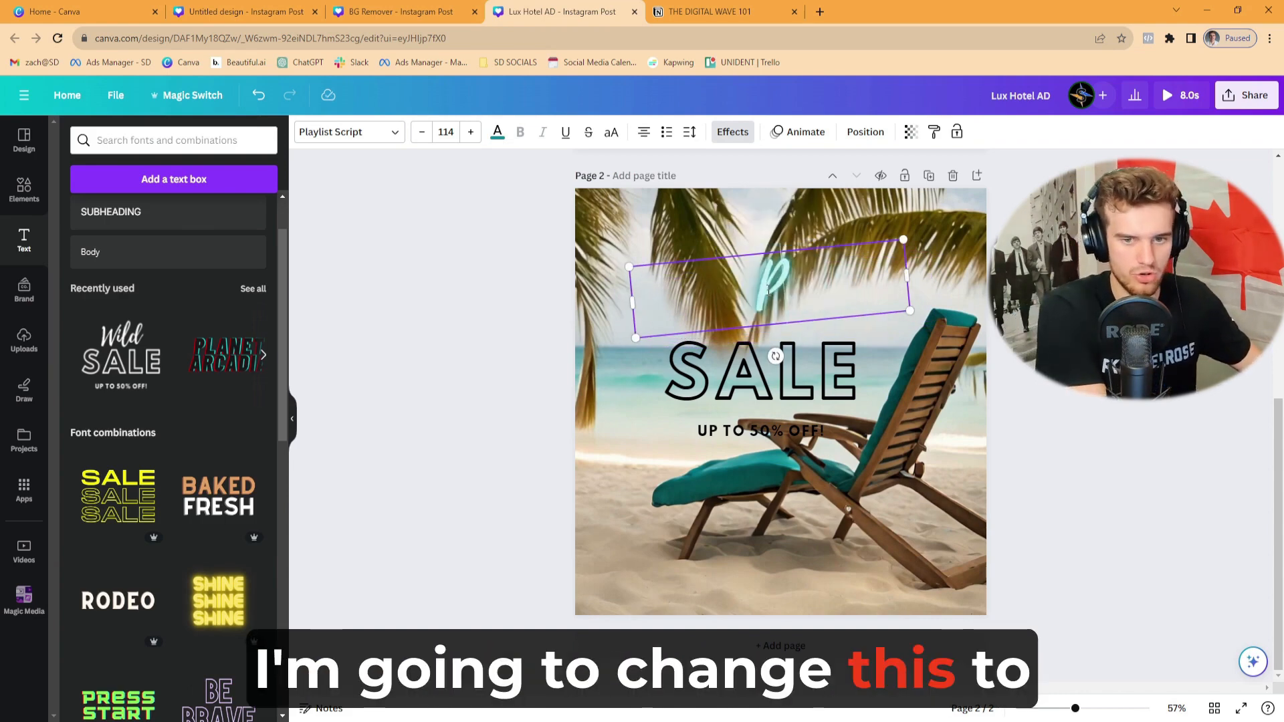
key(Escape)
- Enlarge the tilted "Paradise" text and centre it so the word spans most of the page's upper part
click(743, 308)
drag(904, 239, 1070, 179)
drag(885, 265, 812, 265)
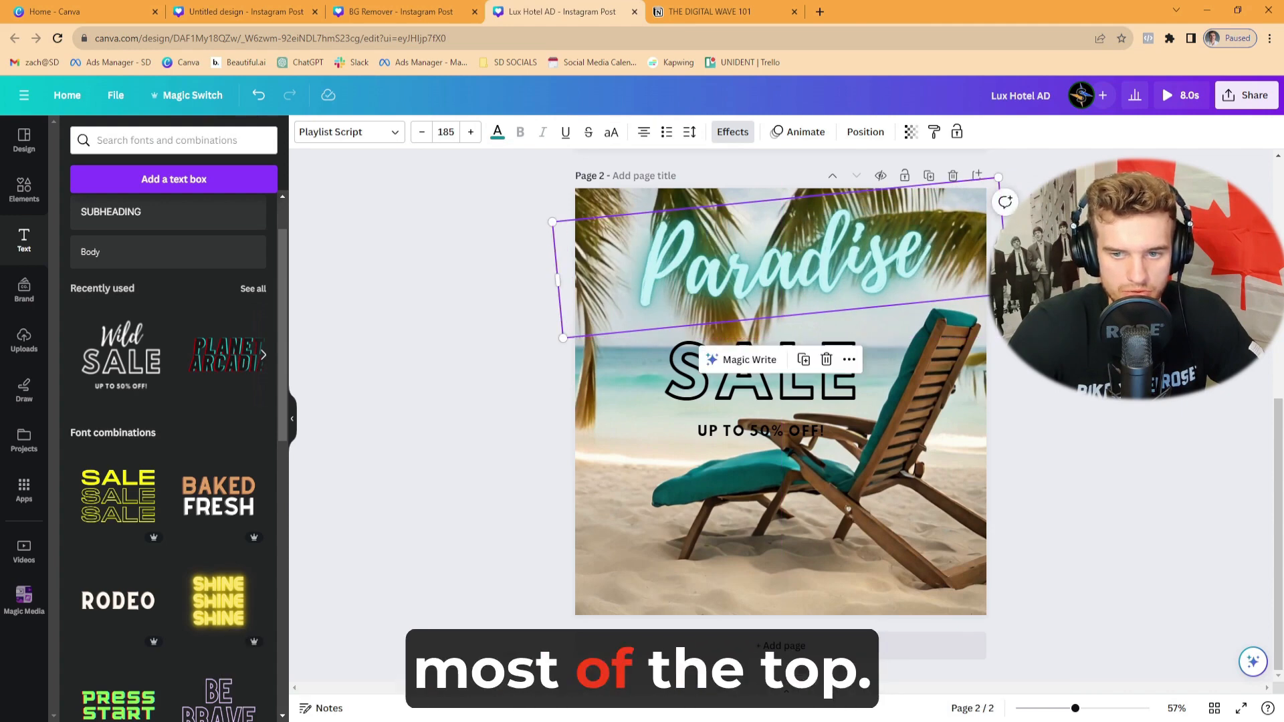
drag(999, 178, 1034, 167)
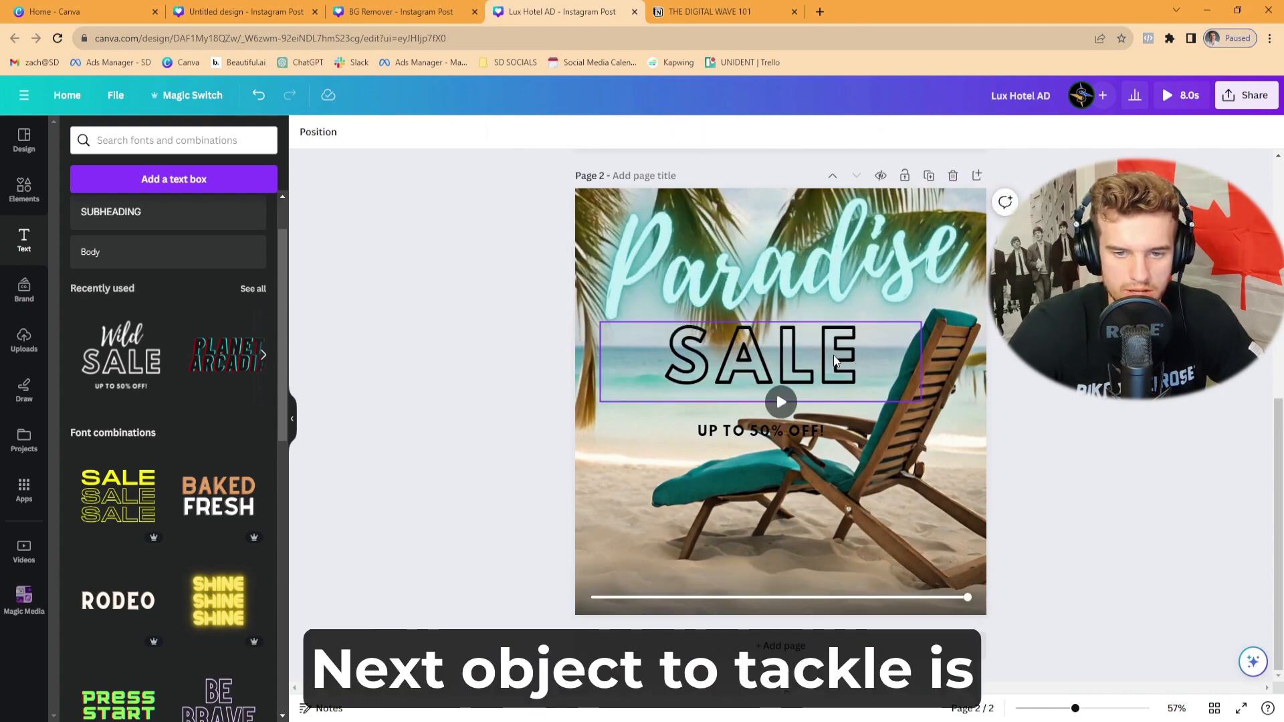
- Replace "SALE" with "AWAITS", reduce its font size to 117 and nudge it left beneath "Paradise"
double_click(833, 355)
double_click(682, 362)
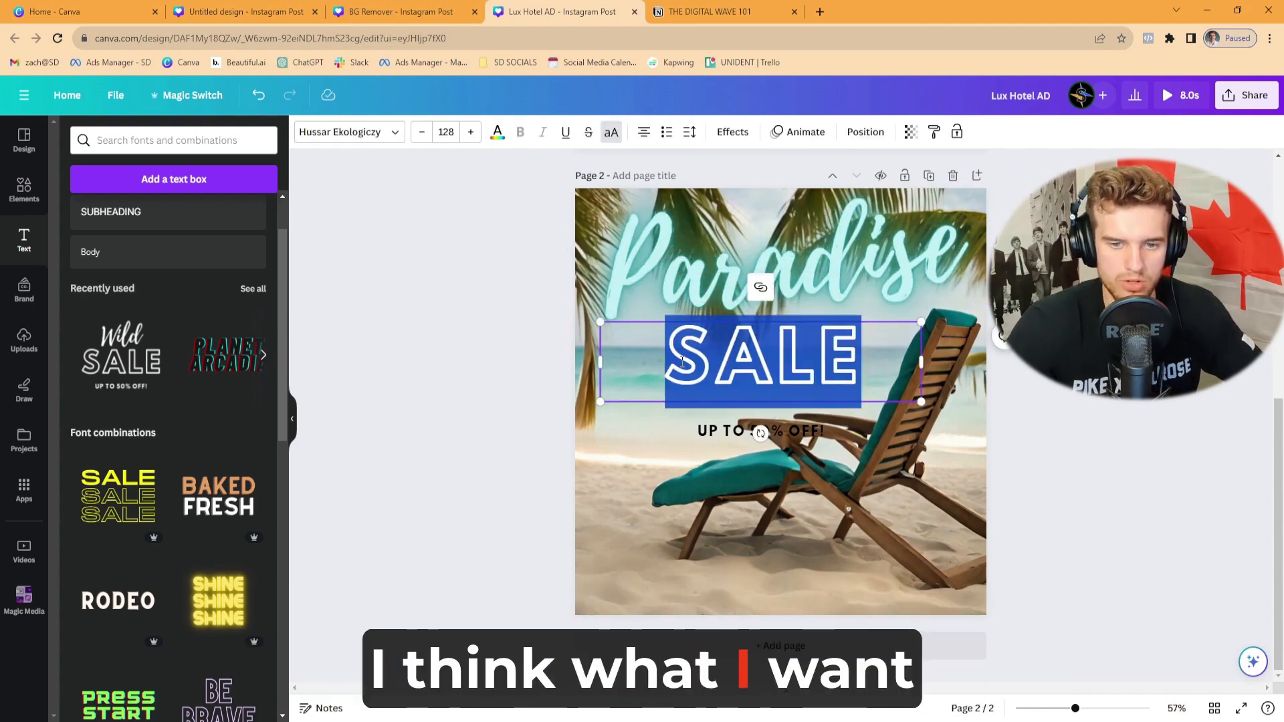
text(AWAITS)
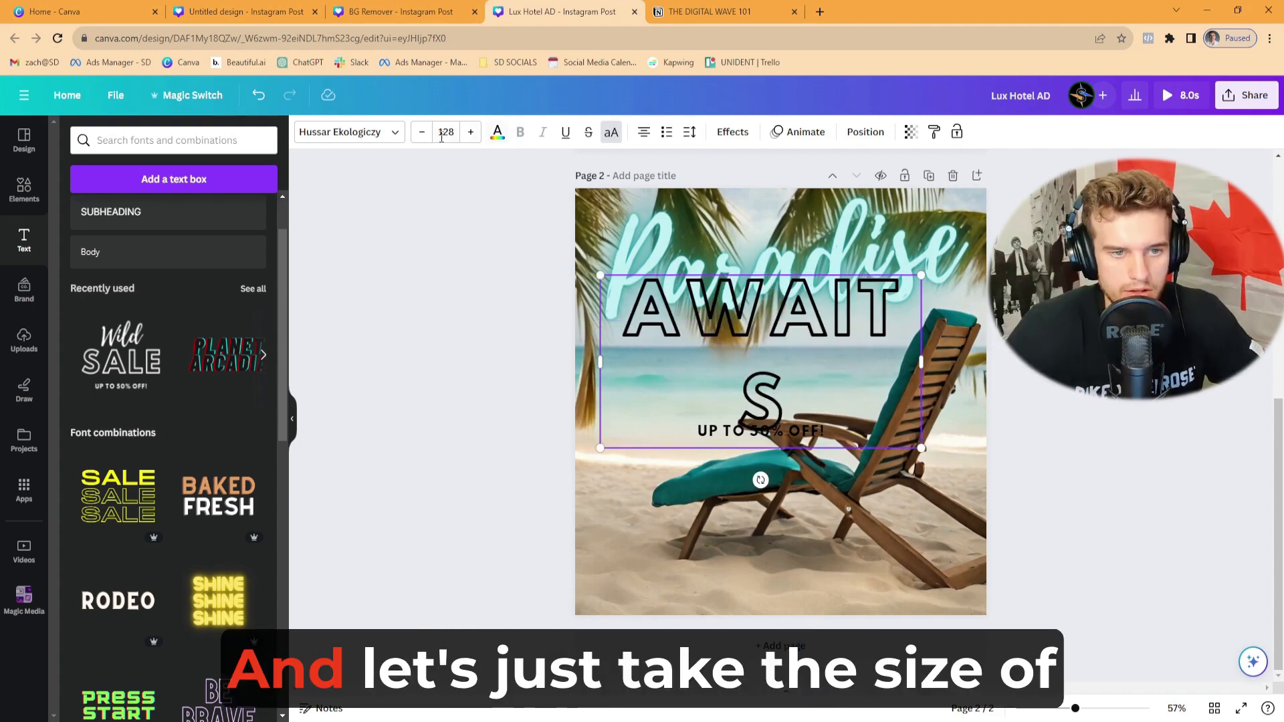
click(420, 131)
click(421, 132)
click(421, 132)
click(421, 132)
click(421, 133)
click(420, 133)
click(421, 133)
click(421, 133)
click(420, 133)
click(420, 133)
click(421, 133)
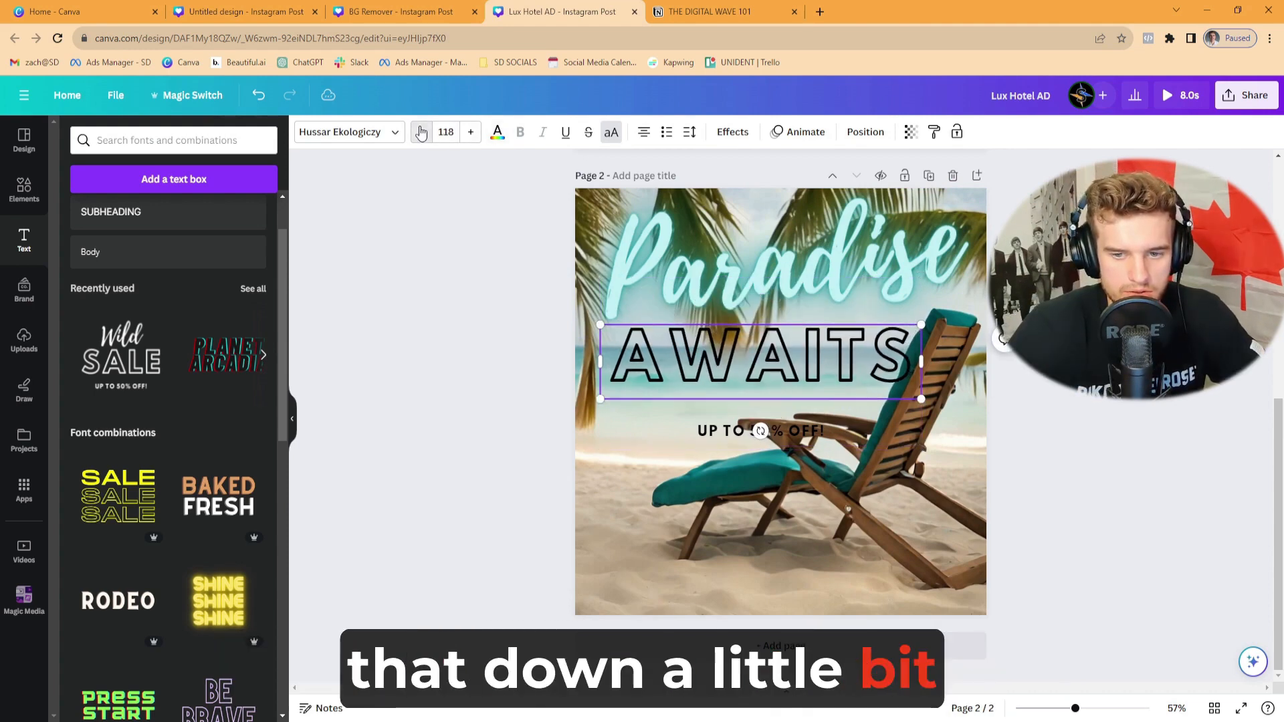
drag(818, 368, 786, 361)
click(537, 371)
- Apply the Outline text effect to "AWAITS" in the sand colour #D3BB9B with a thickness of 147
click(784, 361)
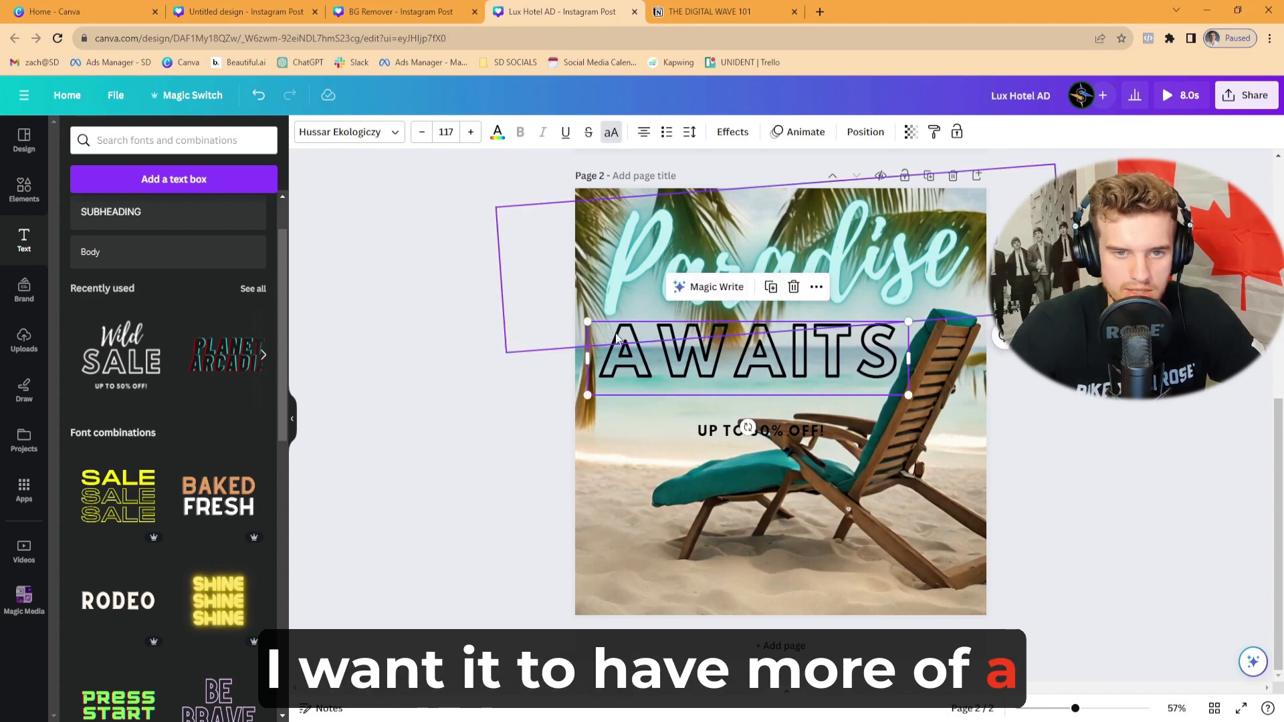
click(738, 134)
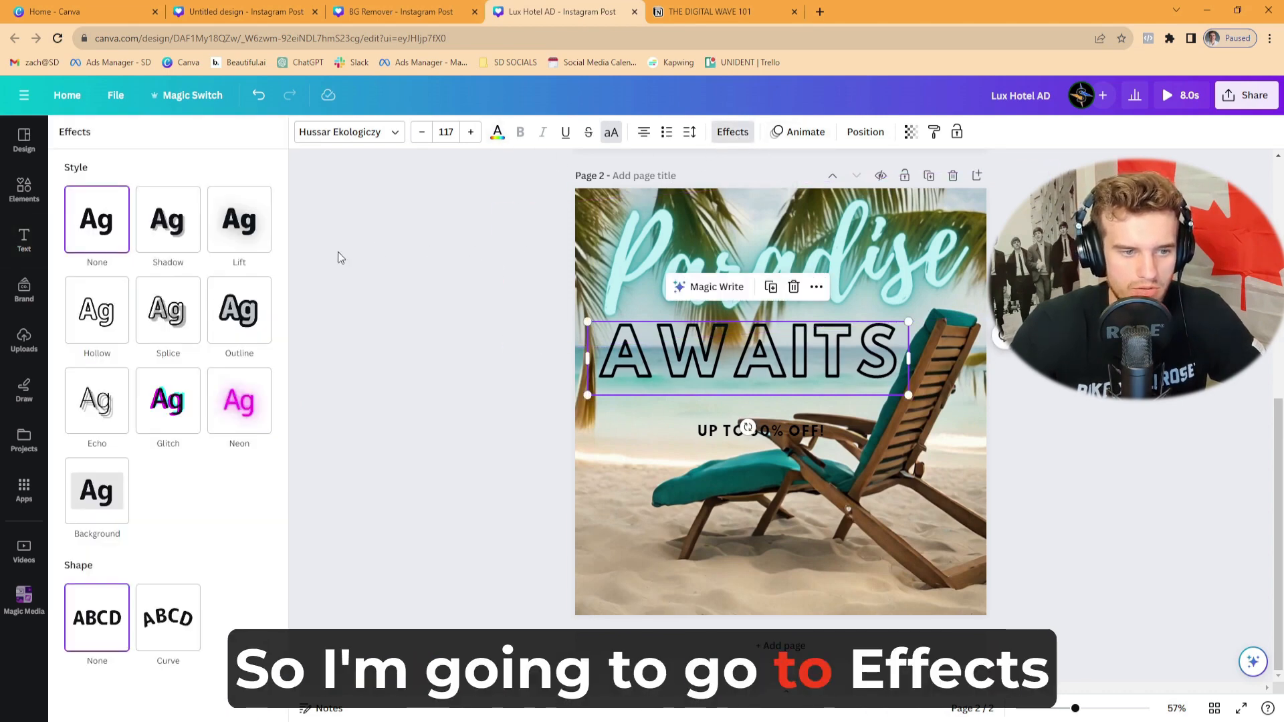
click(239, 309)
click(250, 414)
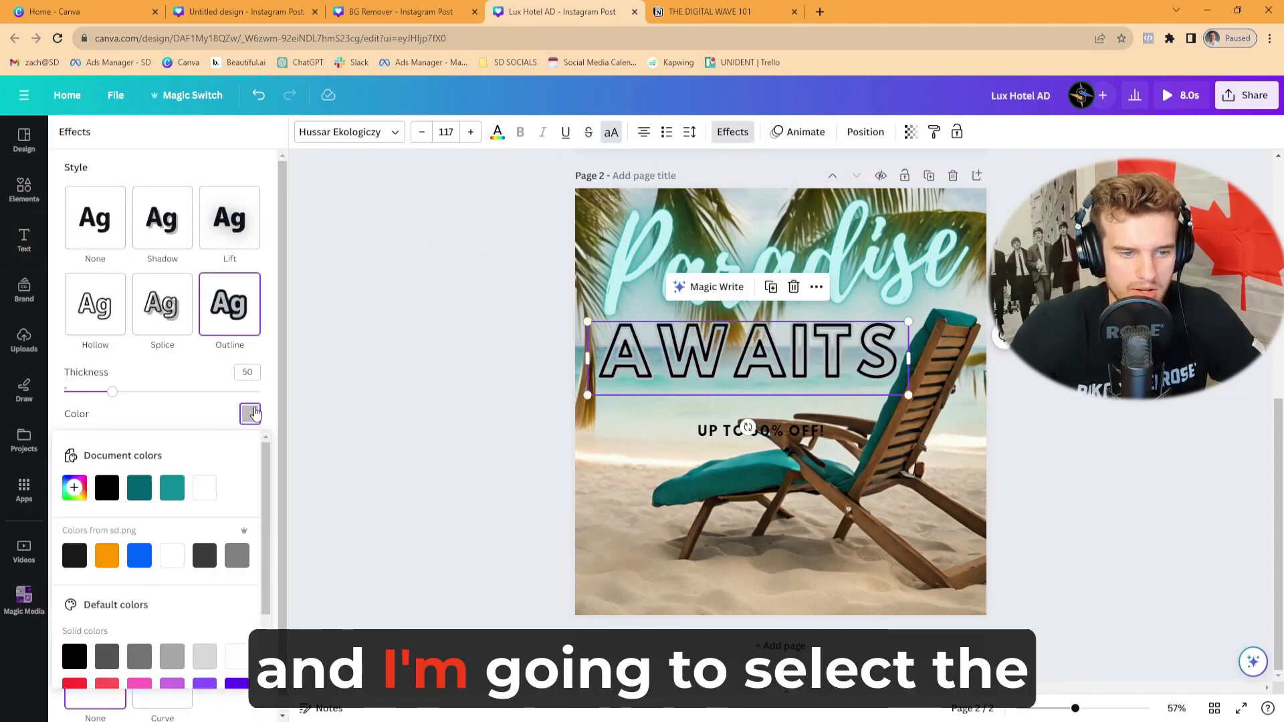
click(74, 488)
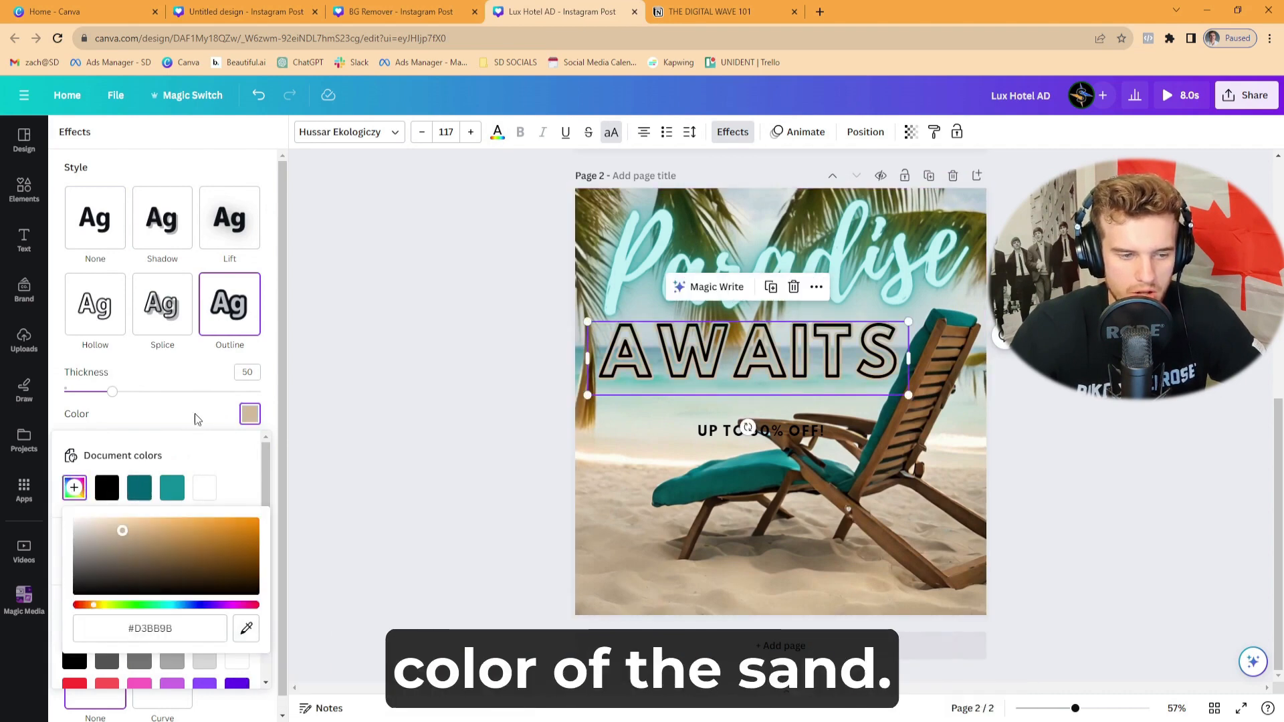
drag(111, 393, 209, 398)
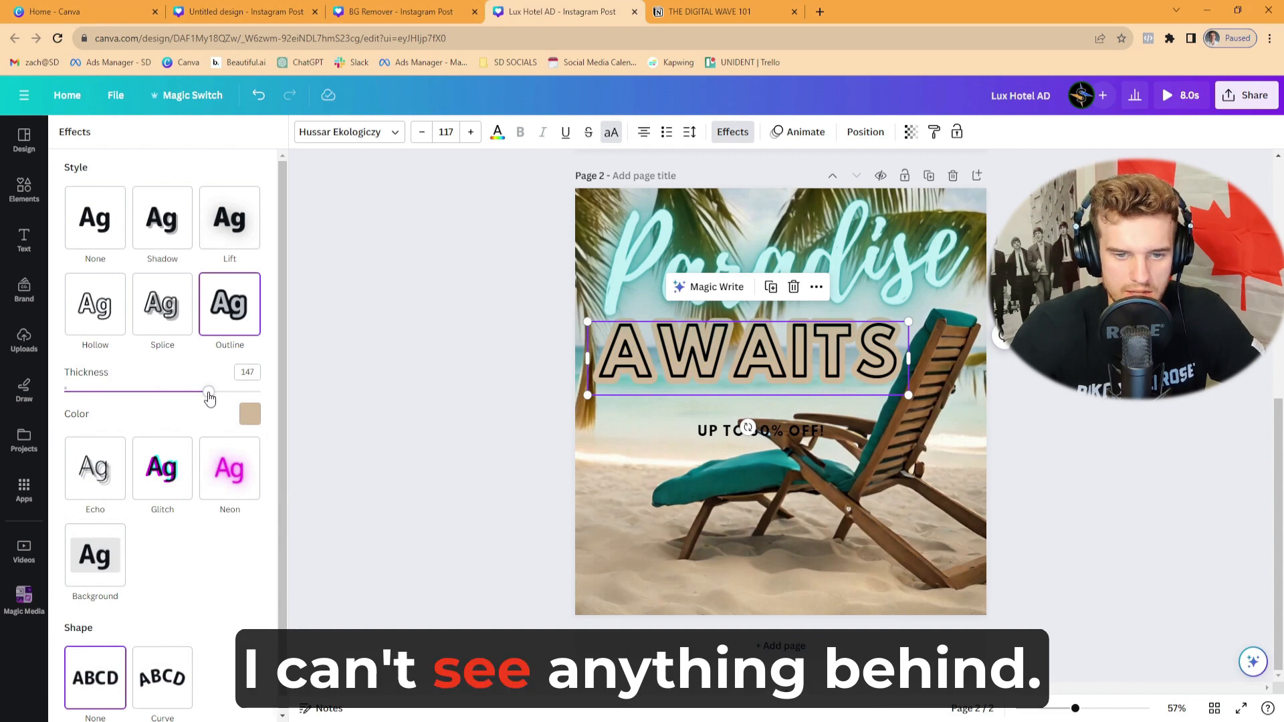
click(430, 375)
- Shrink the "AWAITS" text slightly and nudge it so it sits centred beneath "Paradise"
click(893, 385)
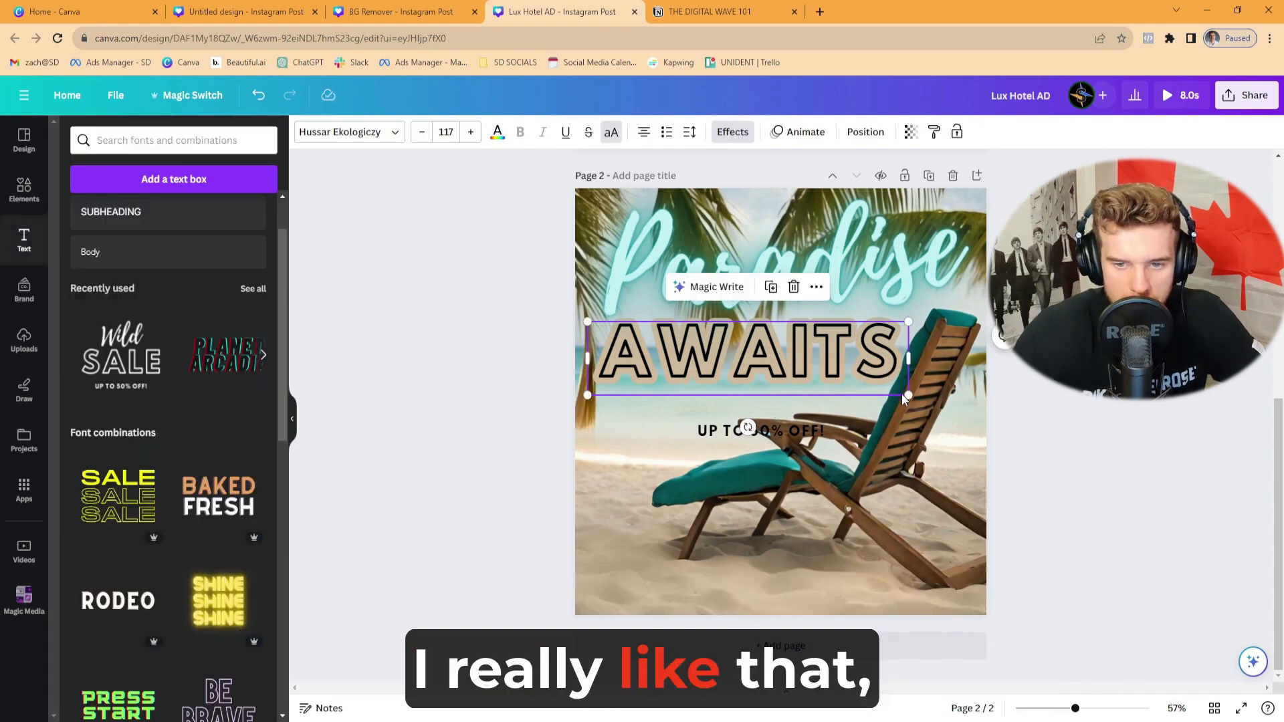
drag(908, 395, 895, 392)
drag(822, 341, 828, 337)
- Reduce the tilt of "Paradise" slightly and move it up to leave more room above "AWAITS"
click(853, 281)
drag(1083, 234, 1084, 243)
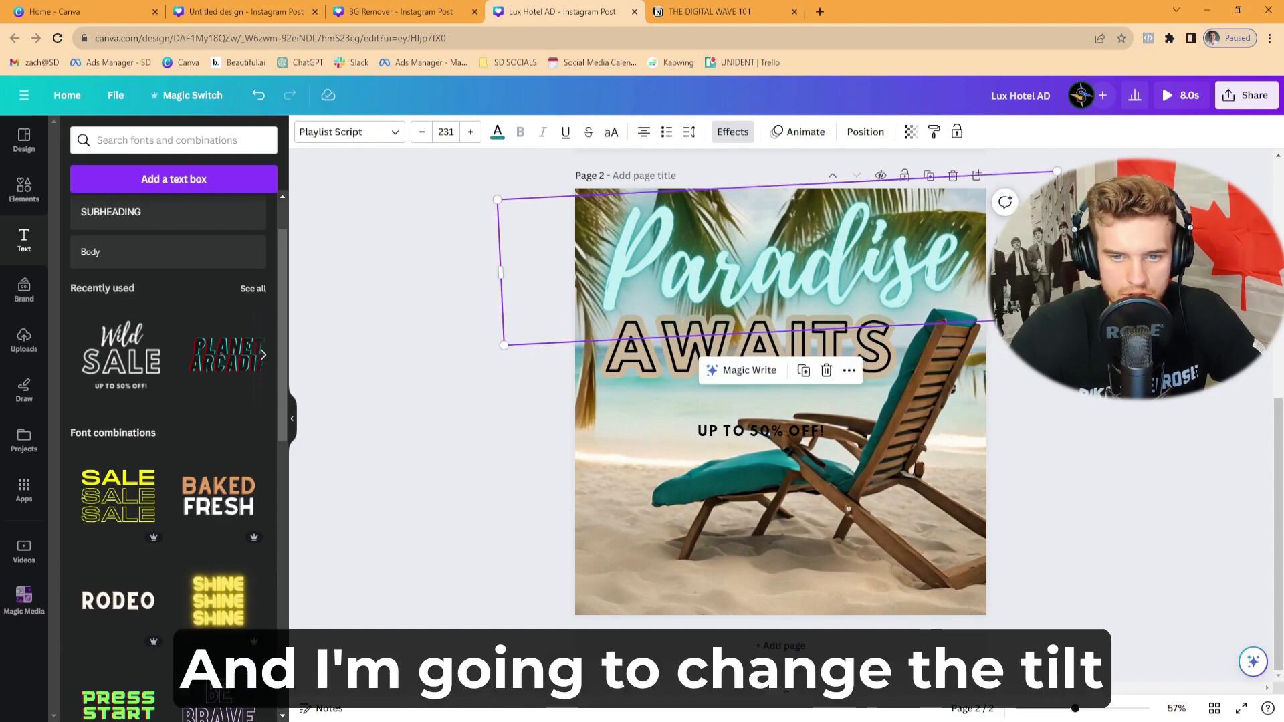
click(1084, 249)
drag(741, 286, 741, 278)
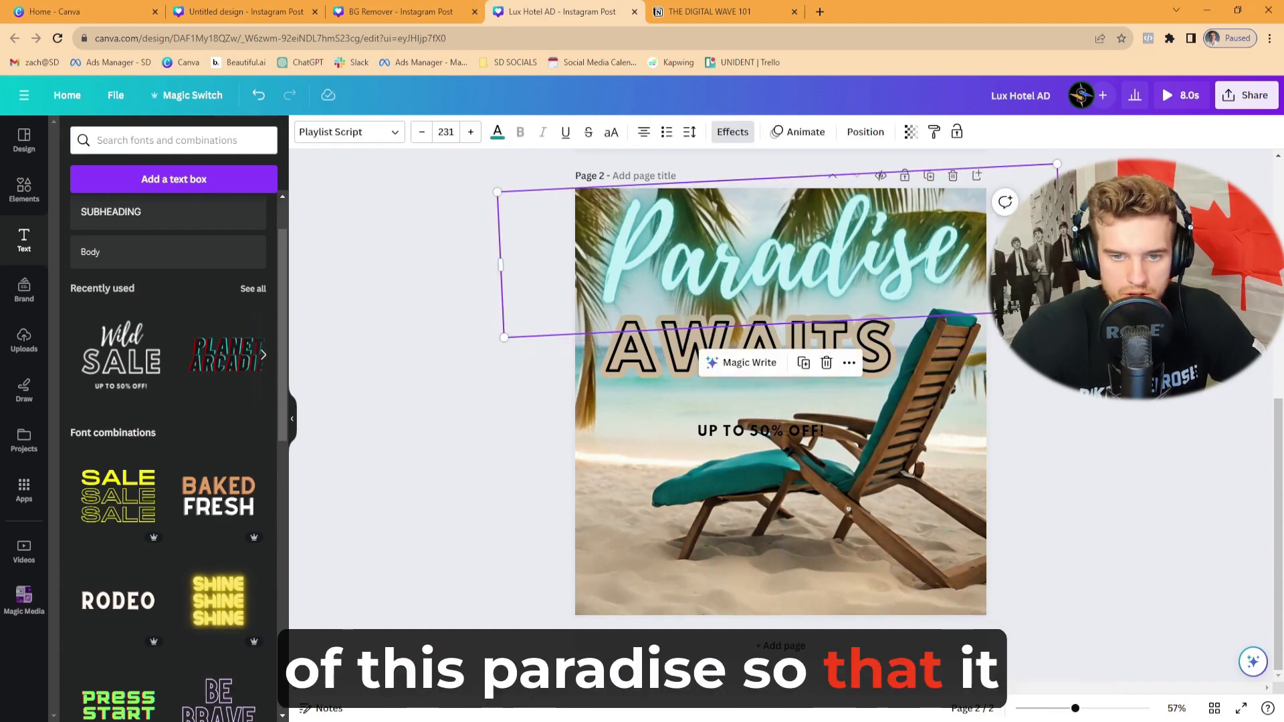
click(741, 278)
click(1084, 249)
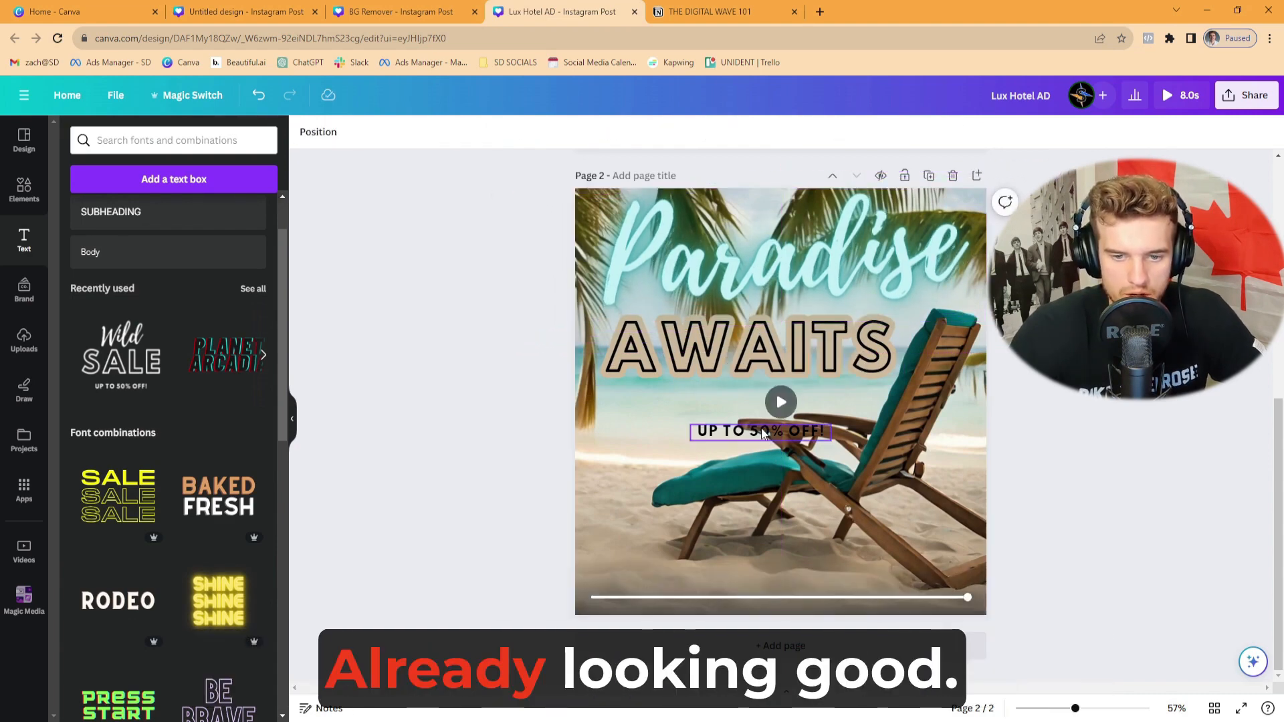
- Move "UP TO 50% OFF!" to the bottom of the page, replace it with "BOOK NOW FOR 25% OFF" and enlarge it to size 33
drag(761, 432, 693, 588)
double_click(712, 584)
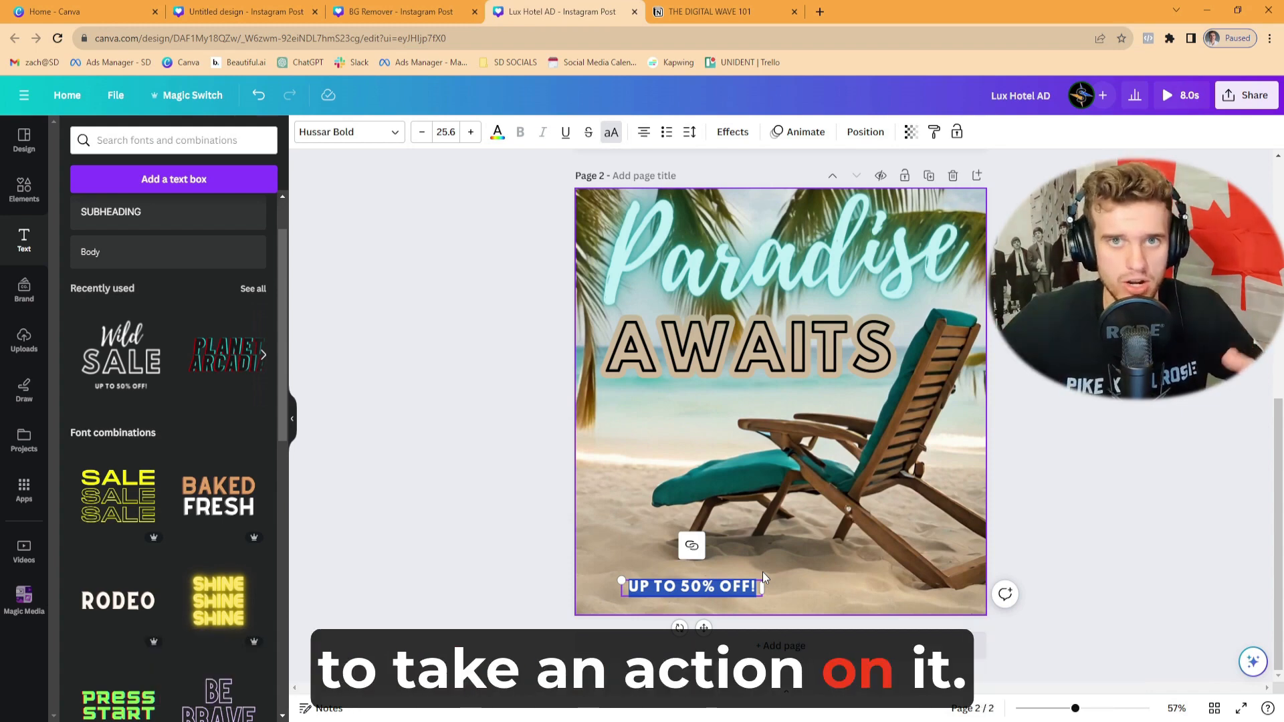
text(BOOK NOW FOR 2)
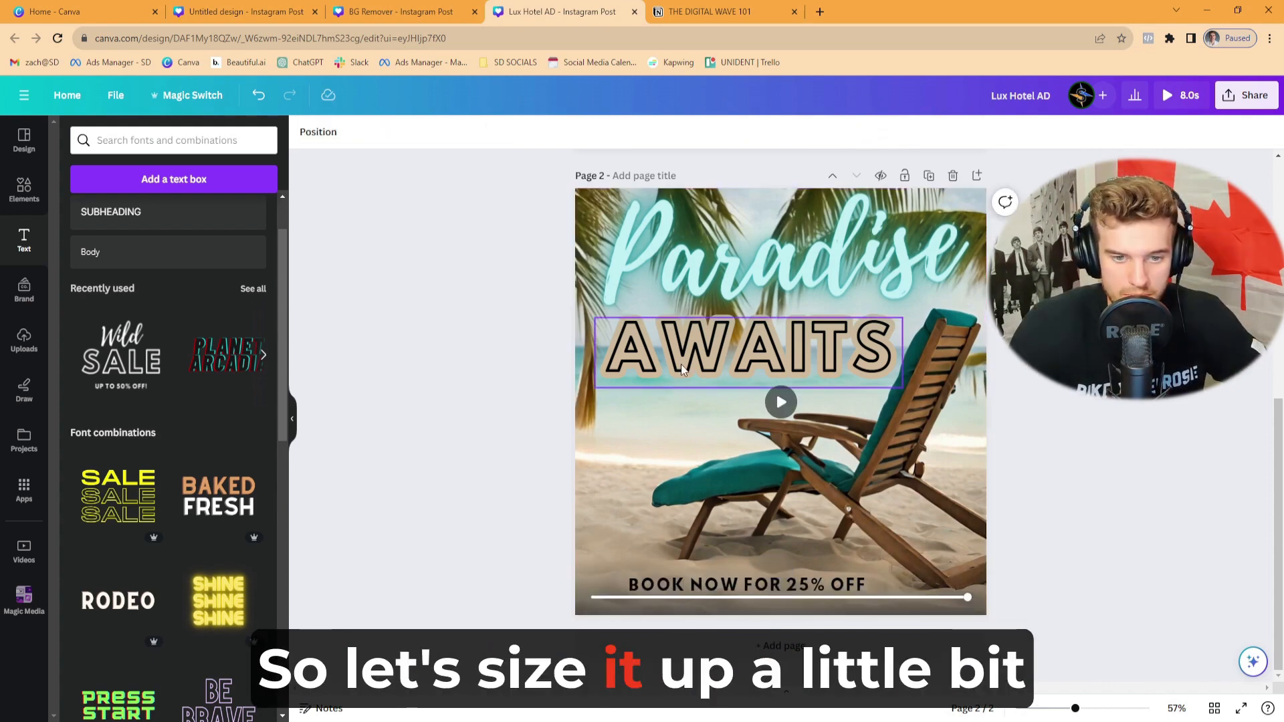
click(753, 350)
drag(838, 582, 827, 588)
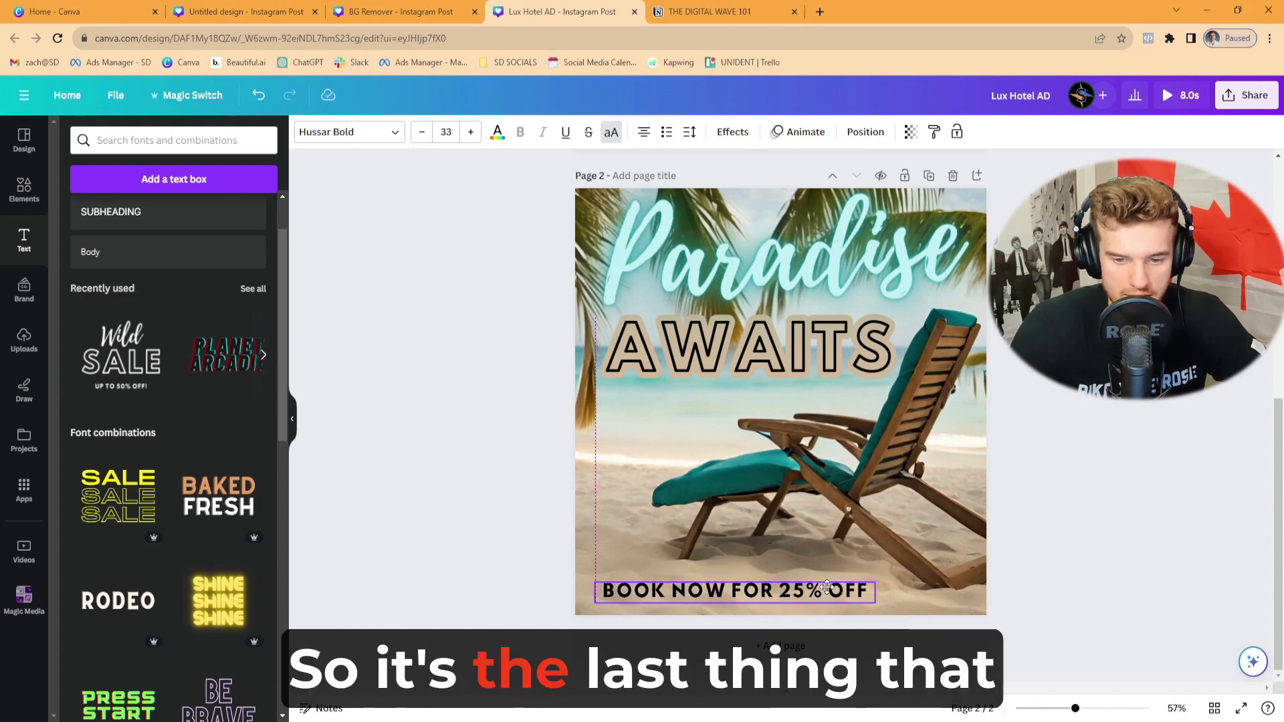
click(1105, 409)
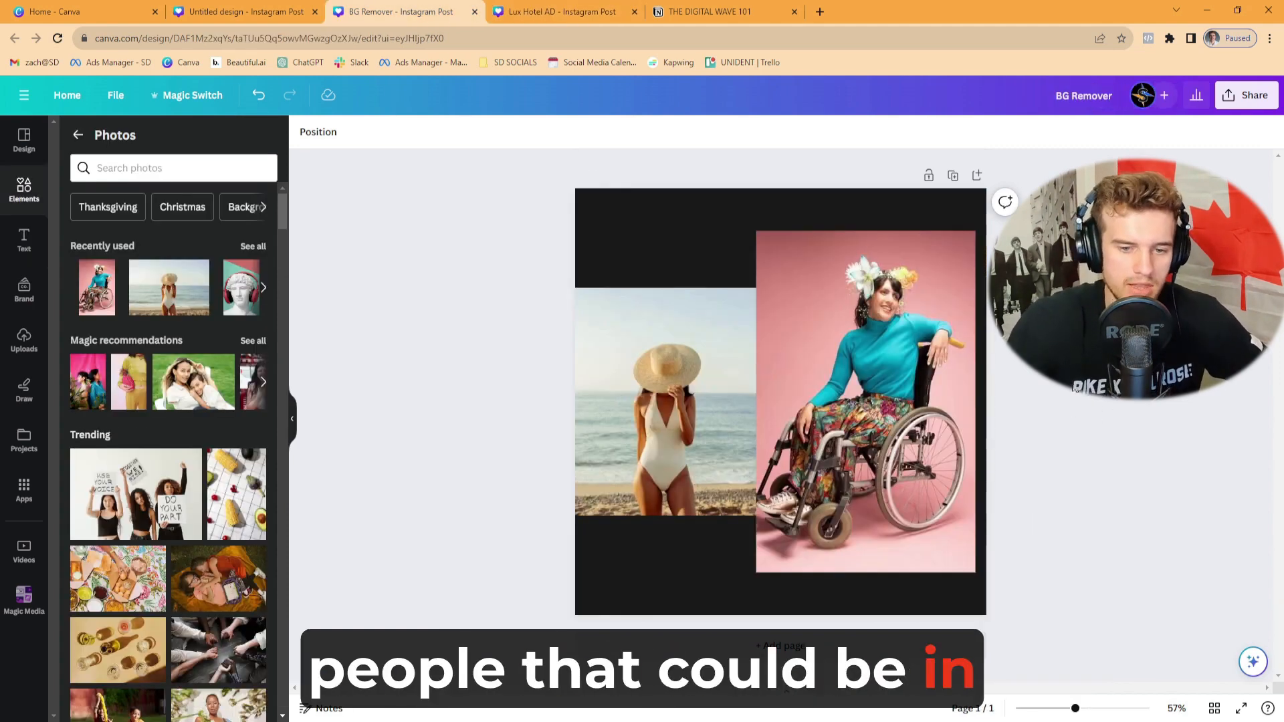
- Copy the photo of the woman in the wheelchair from the BG Remover design onto page 2 of Lux Hotel AD and remove its background
click(940, 371)
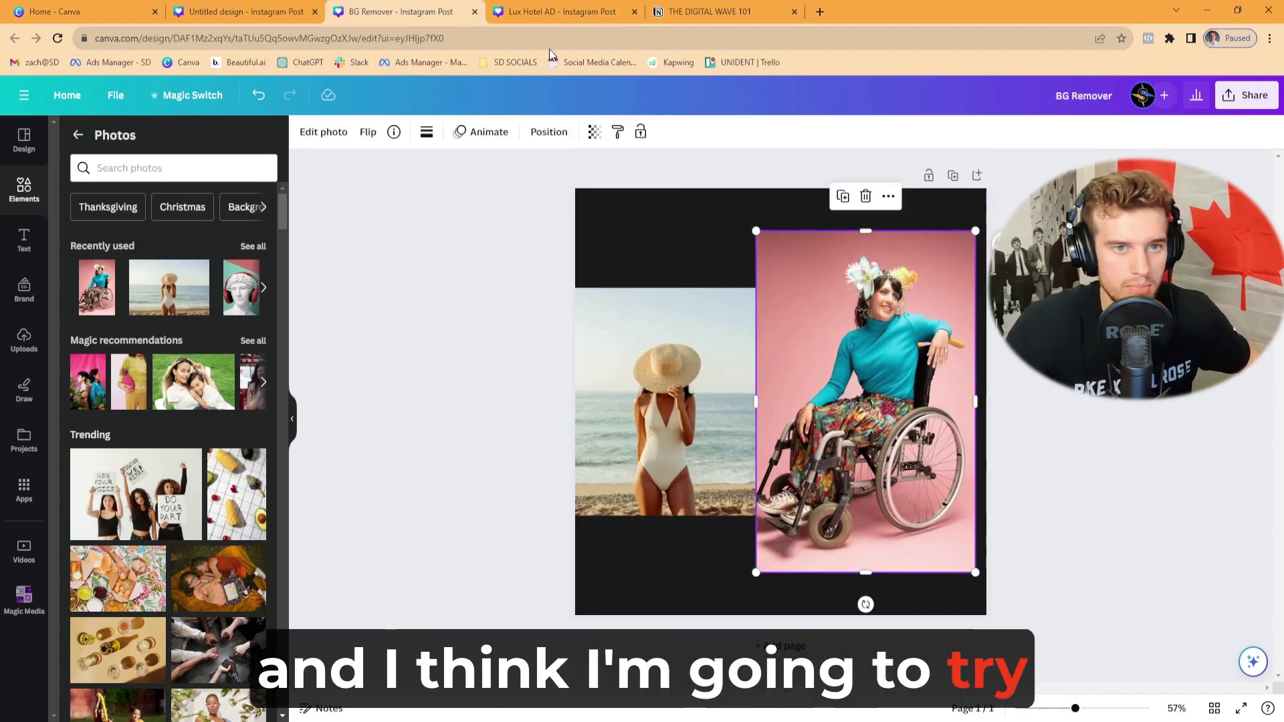
key(ctrl+Tab)
key(ctrl+v)
drag(886, 371, 908, 439)
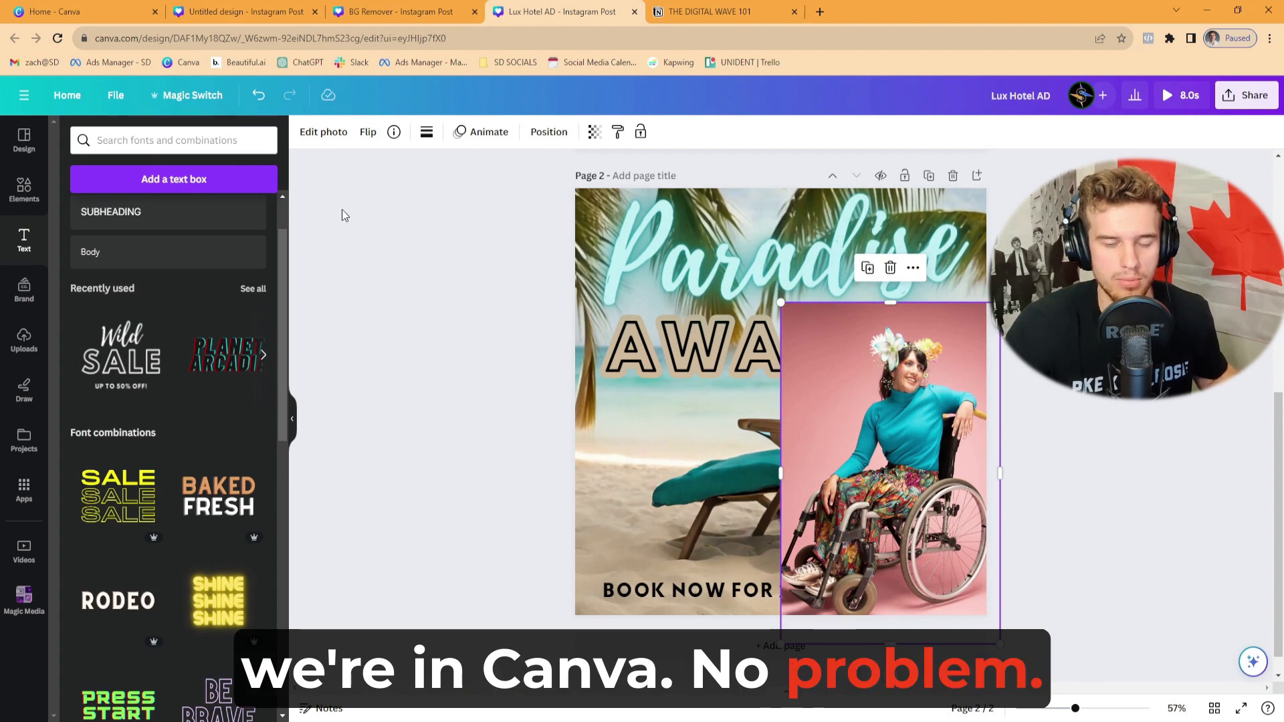
click(322, 137)
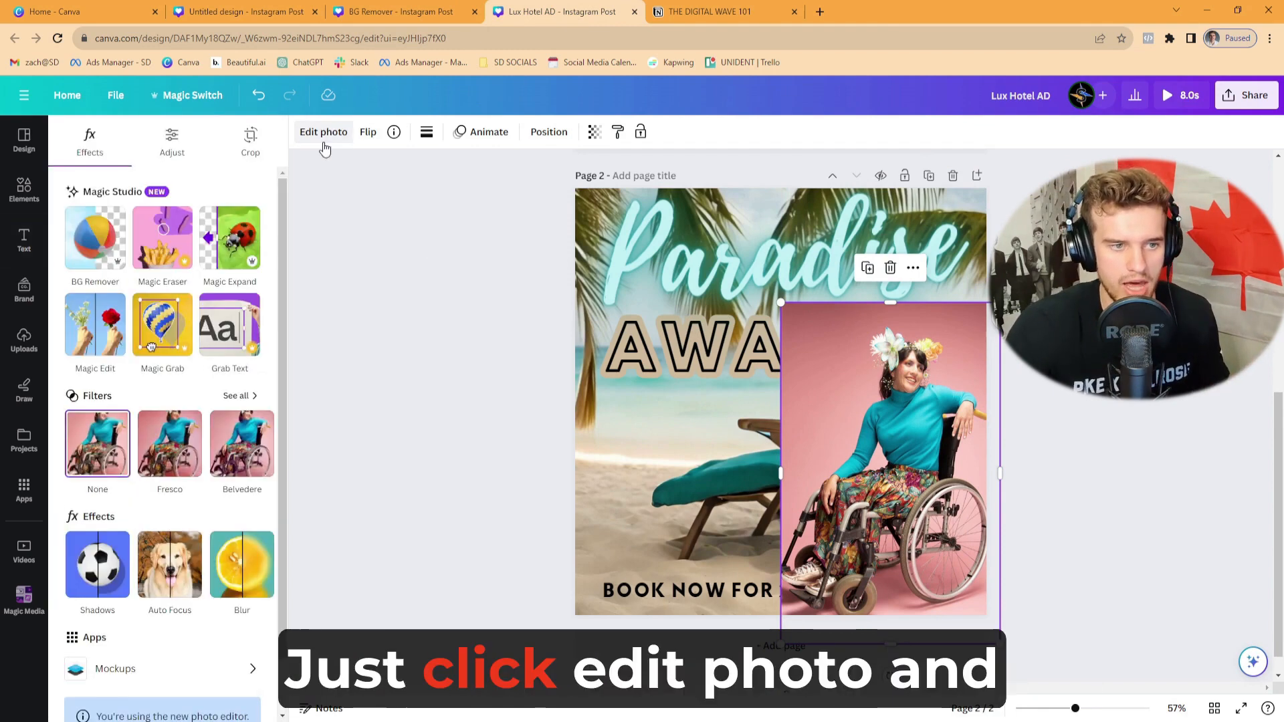
click(87, 259)
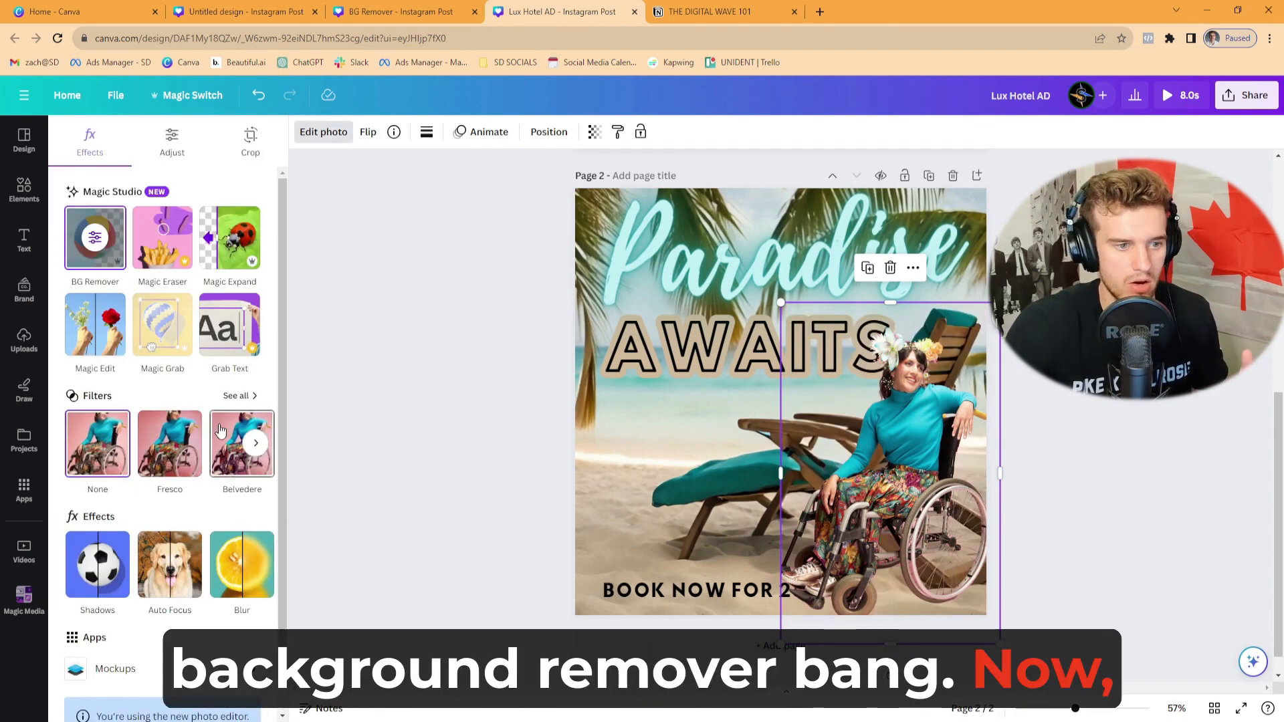
- Add a Drop shadow to the woman's cut-out with size 6 and blur 46, and lower its intensity
click(116, 561)
click(158, 317)
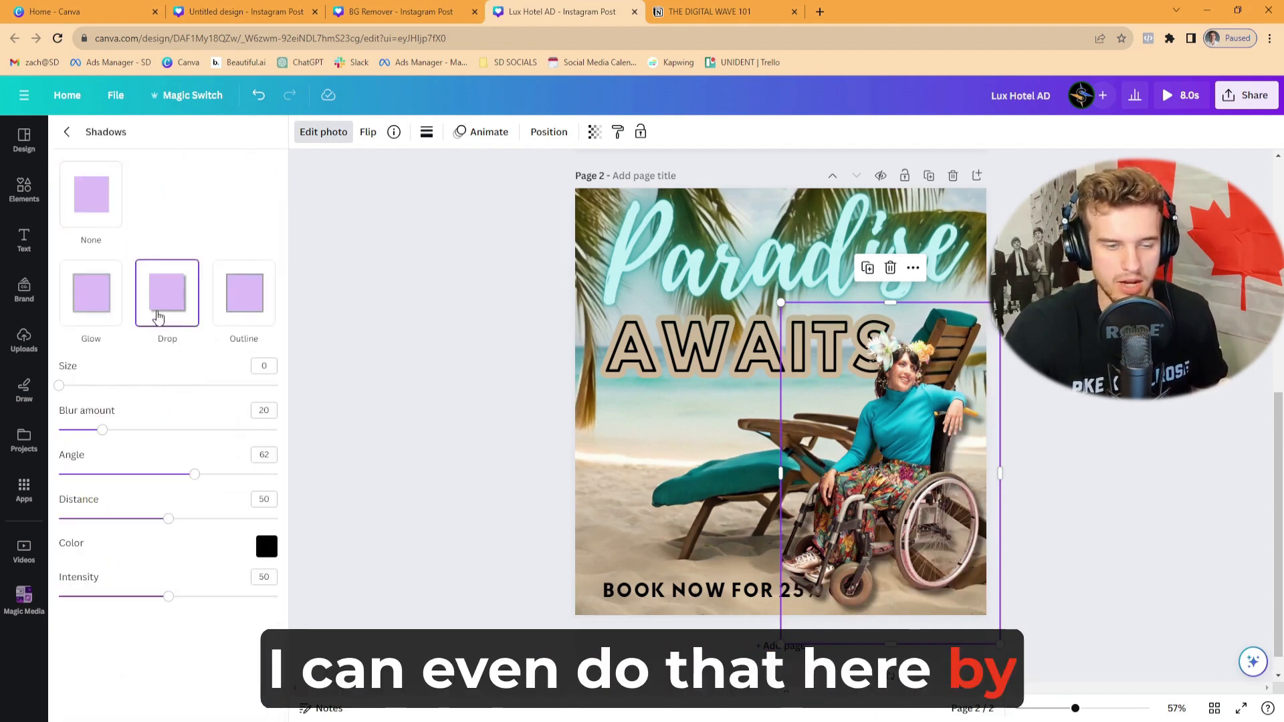
drag(59, 386, 73, 386)
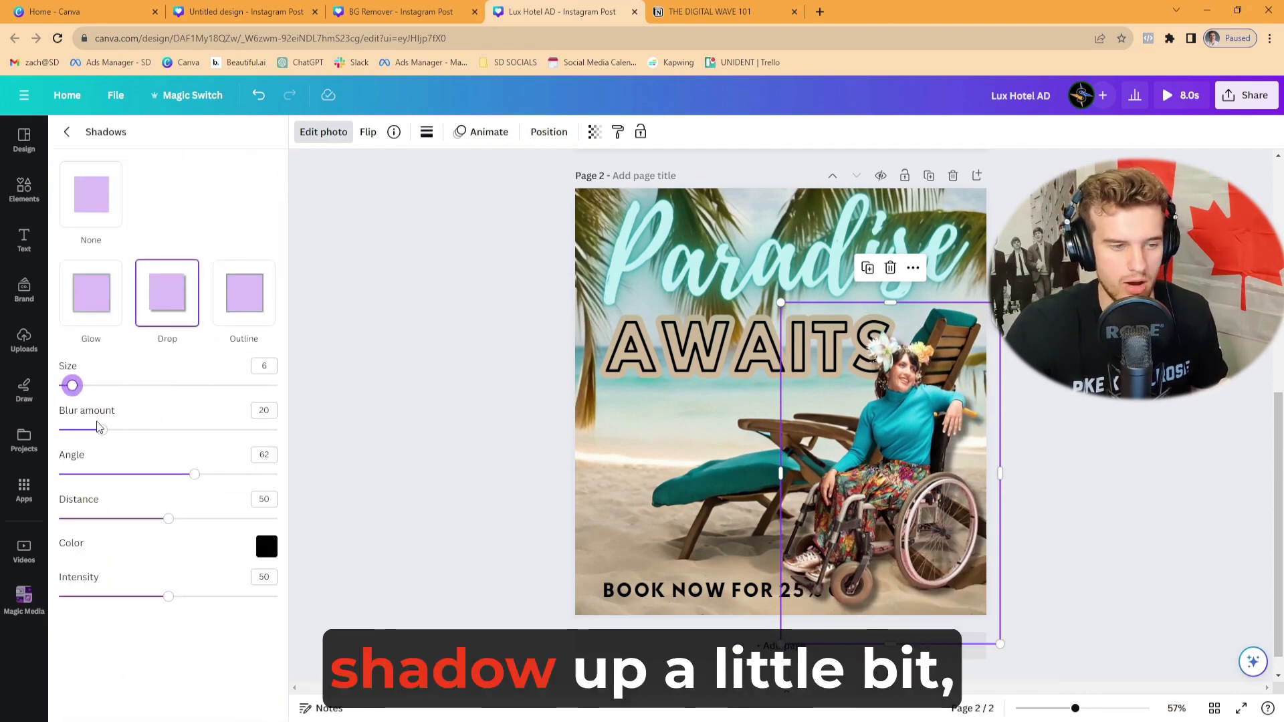
drag(110, 432, 159, 430)
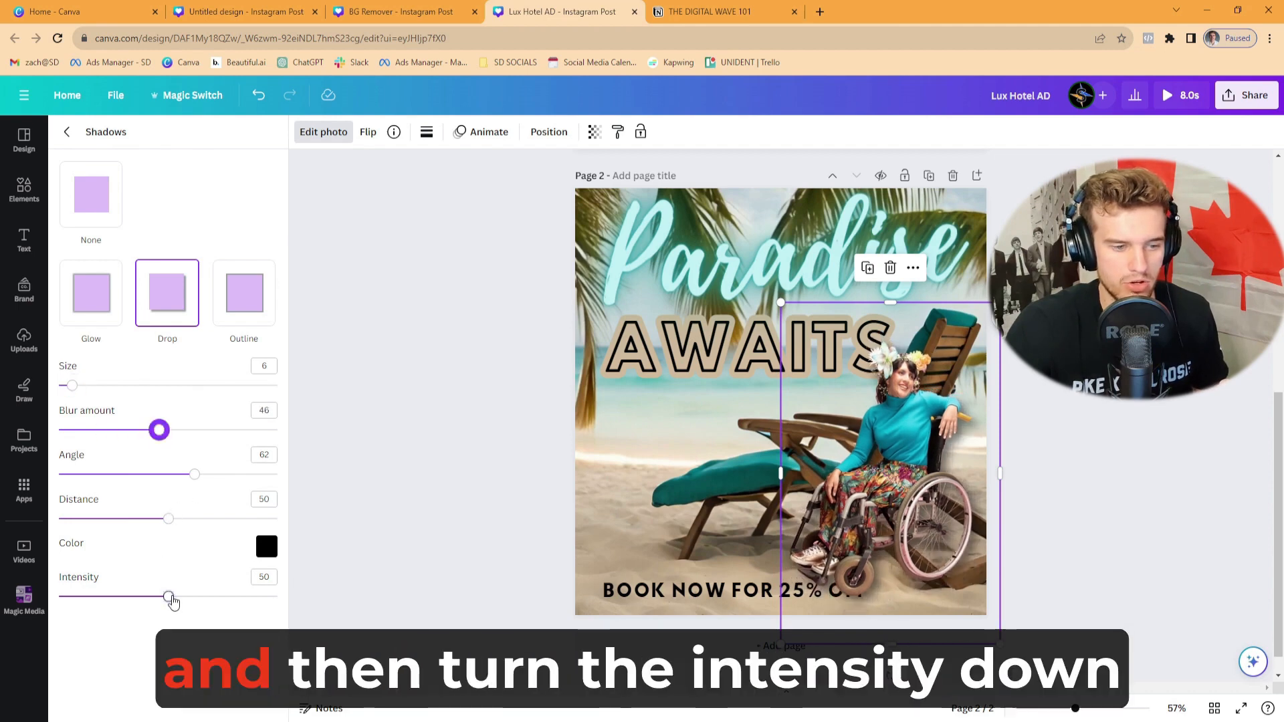
drag(168, 596, 141, 598)
- Move the woman's cut-out into the page's lower-right corner and tilt it inward, and nudge the "BOOK NOW FOR 25% OFF" text left
drag(892, 462, 934, 477)
mouse_move(1071, 490)
mouse_down()
mouse_move(1067, 461)
mouse_move(1057, 472)
mouse_up()
click(696, 592)
drag(696, 592, 694, 592)
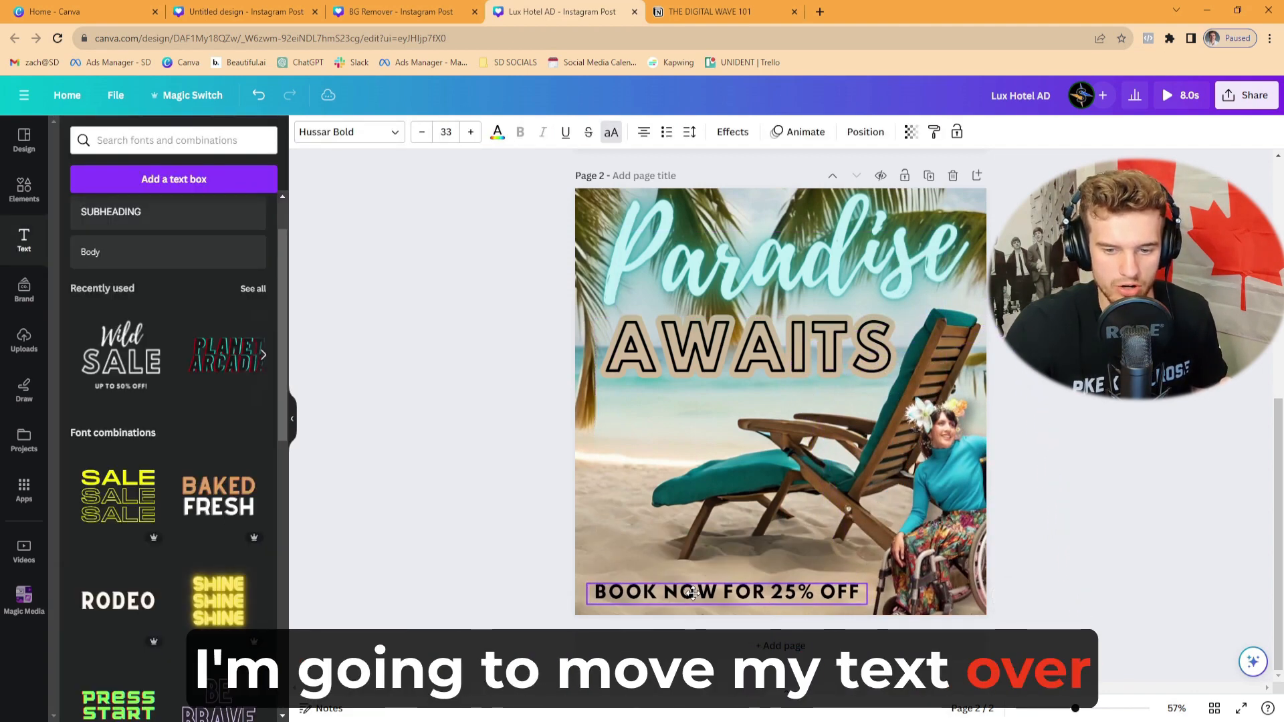
click(947, 471)
drag(1023, 330, 1034, 295)
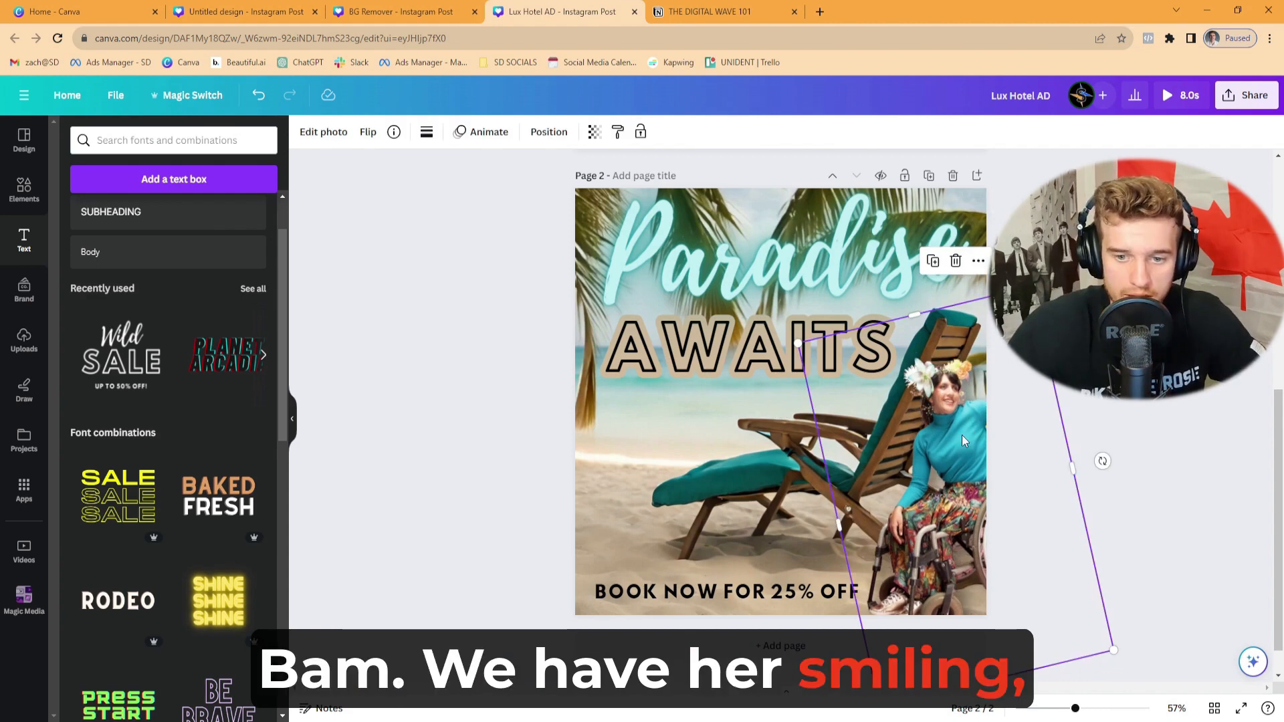
click(1097, 321)
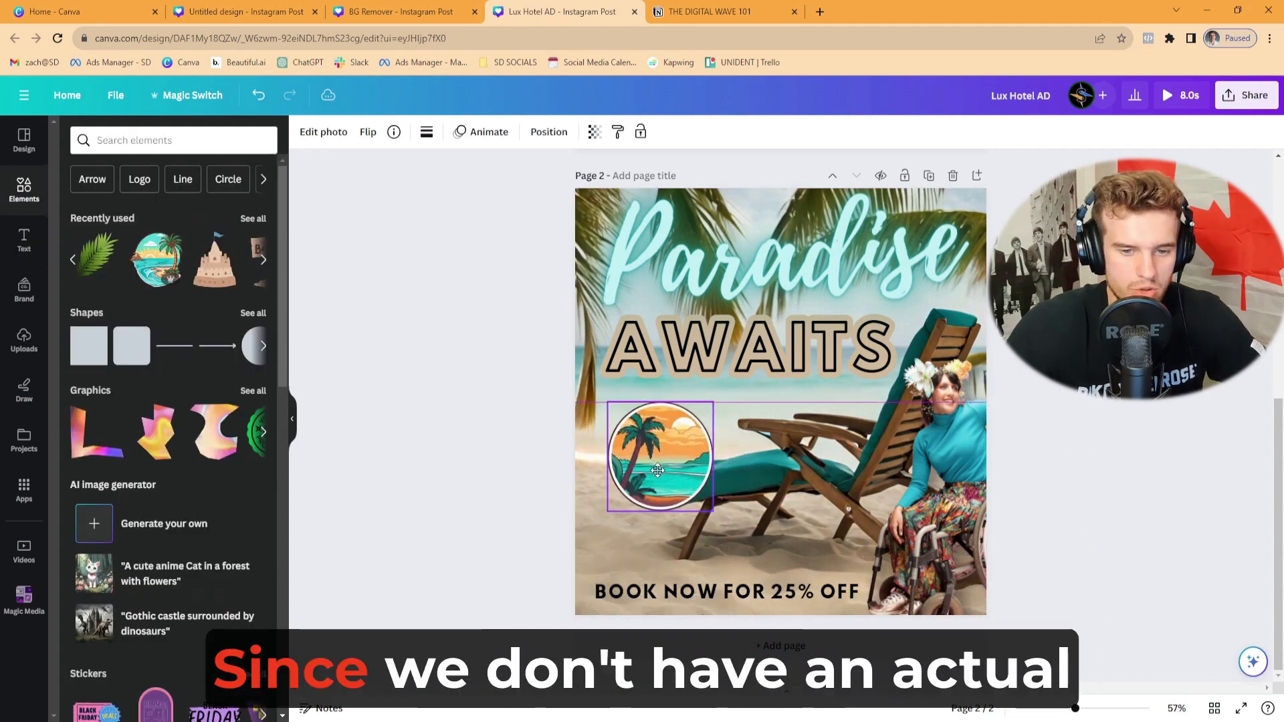
- Place the round palm beach graphic above the offer text, tilt it slightly and give it the Wiggle motion effect
drag(670, 471, 652, 480)
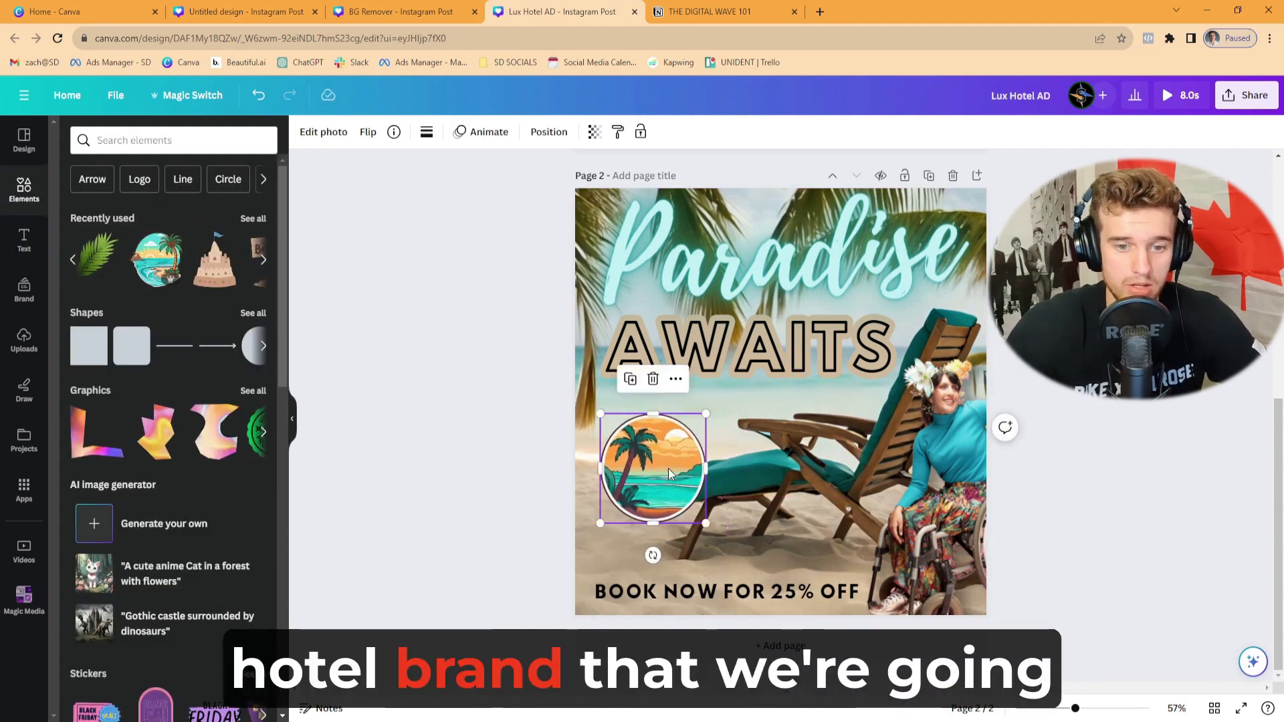
mouse_move(668, 470)
mouse_down()
mouse_move(685, 474)
mouse_move(669, 470)
mouse_up()
drag(653, 555, 657, 555)
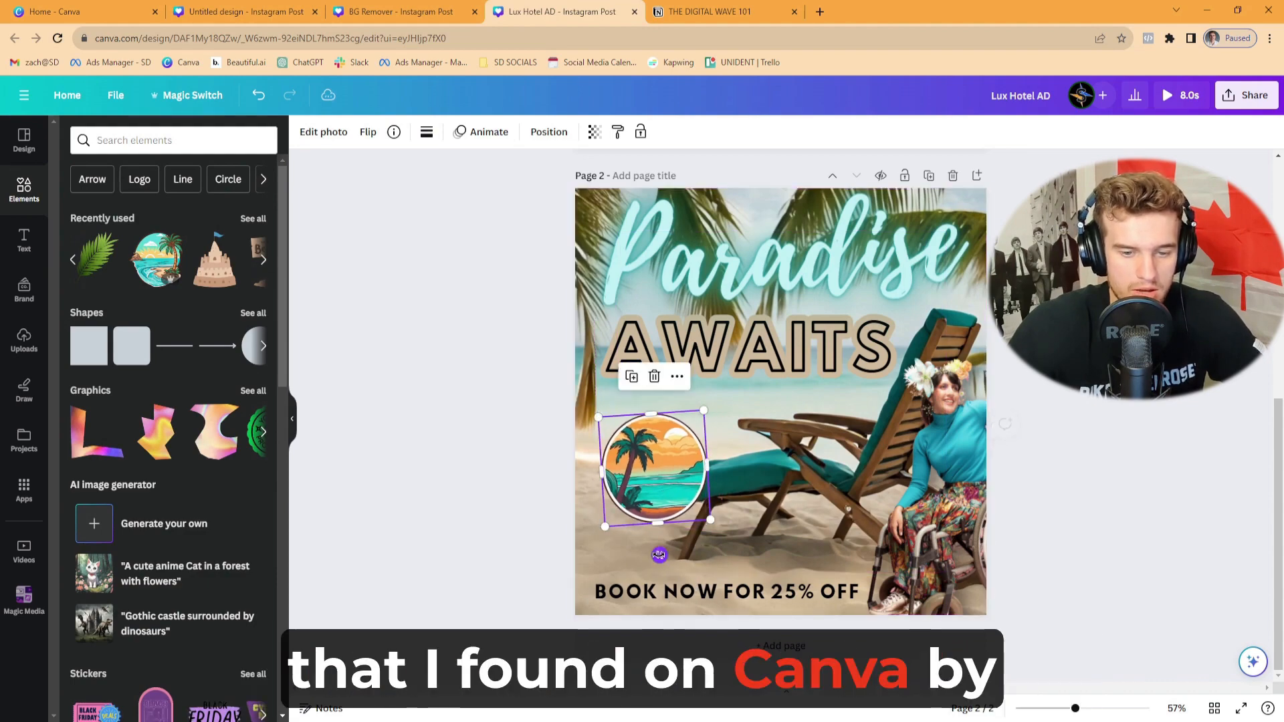
drag(673, 484, 668, 478)
scroll(239, 392, down, 5)
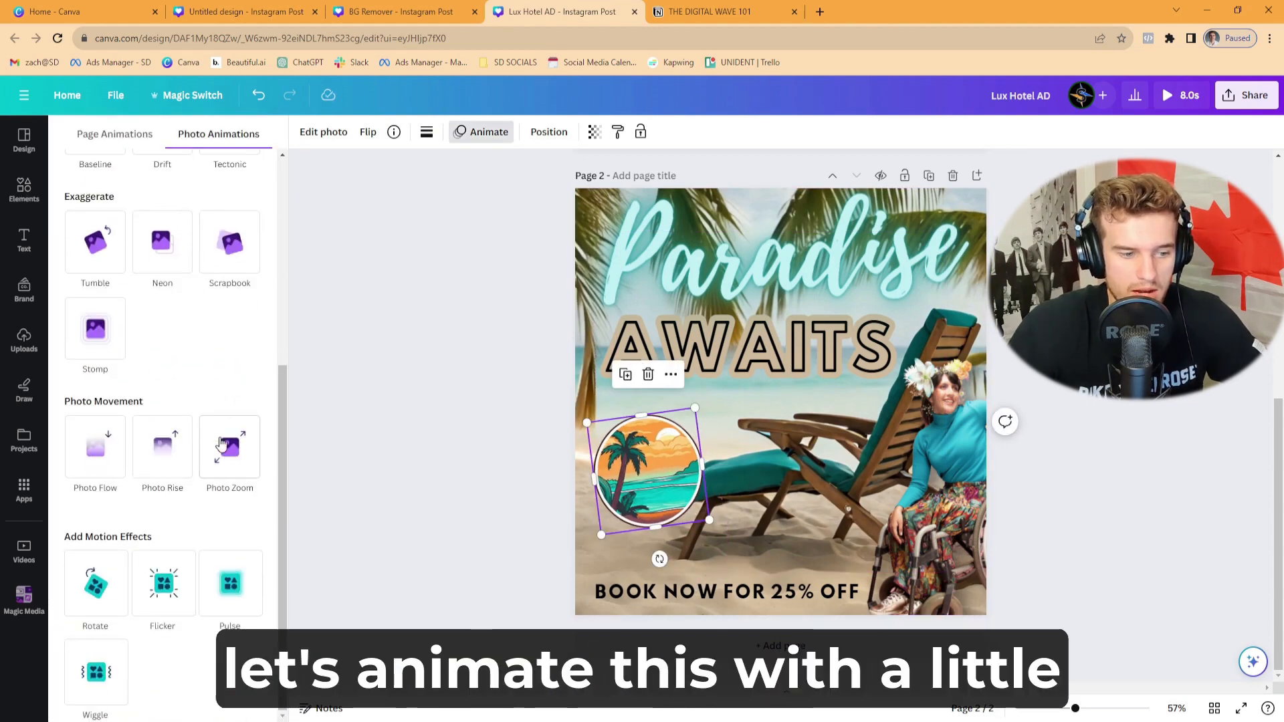
click(95, 672)
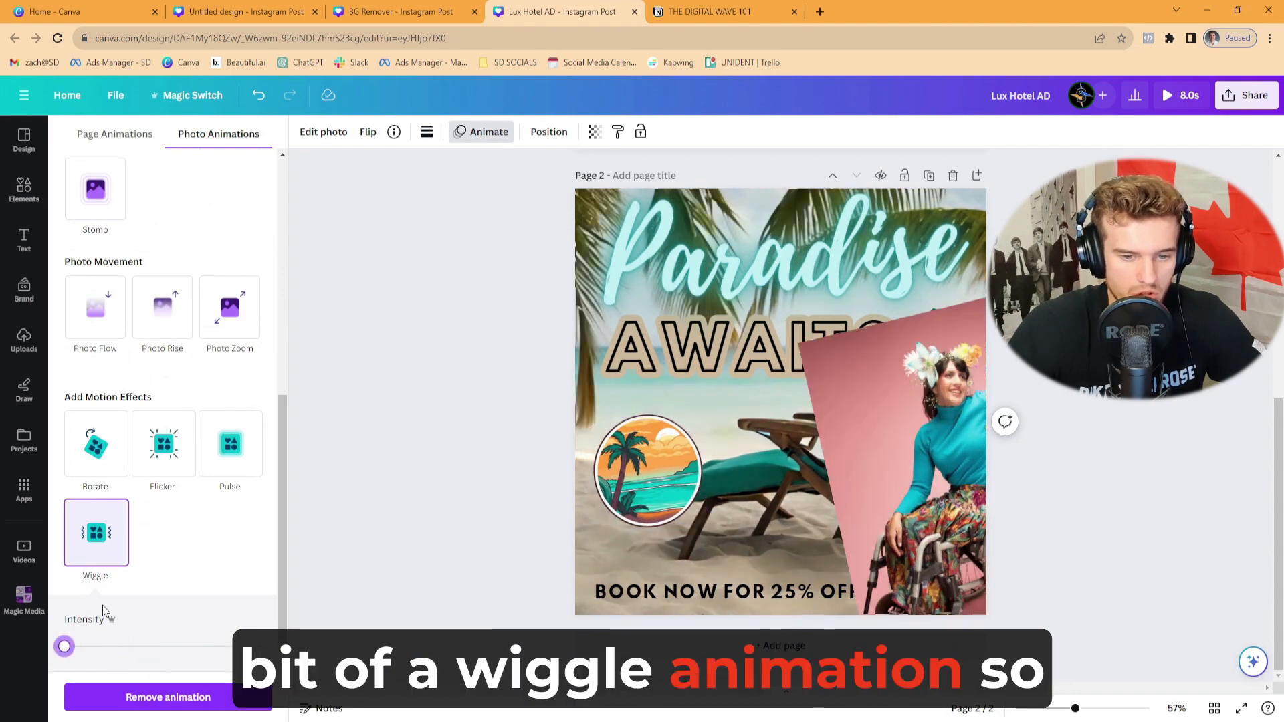
click(428, 383)
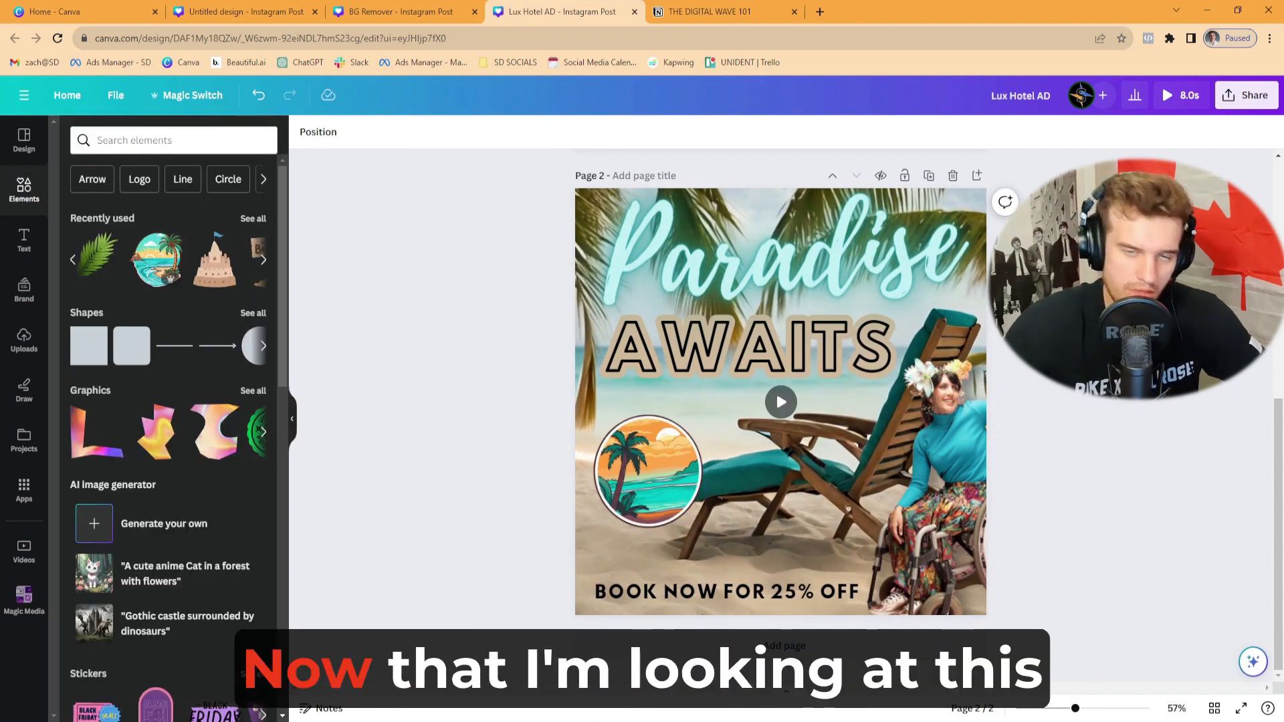
- Replace the woman in the wheelchair with the sun-hat woman's cut-out, add a Drop shadow and enlarge it in the lower-right corner
click(957, 474)
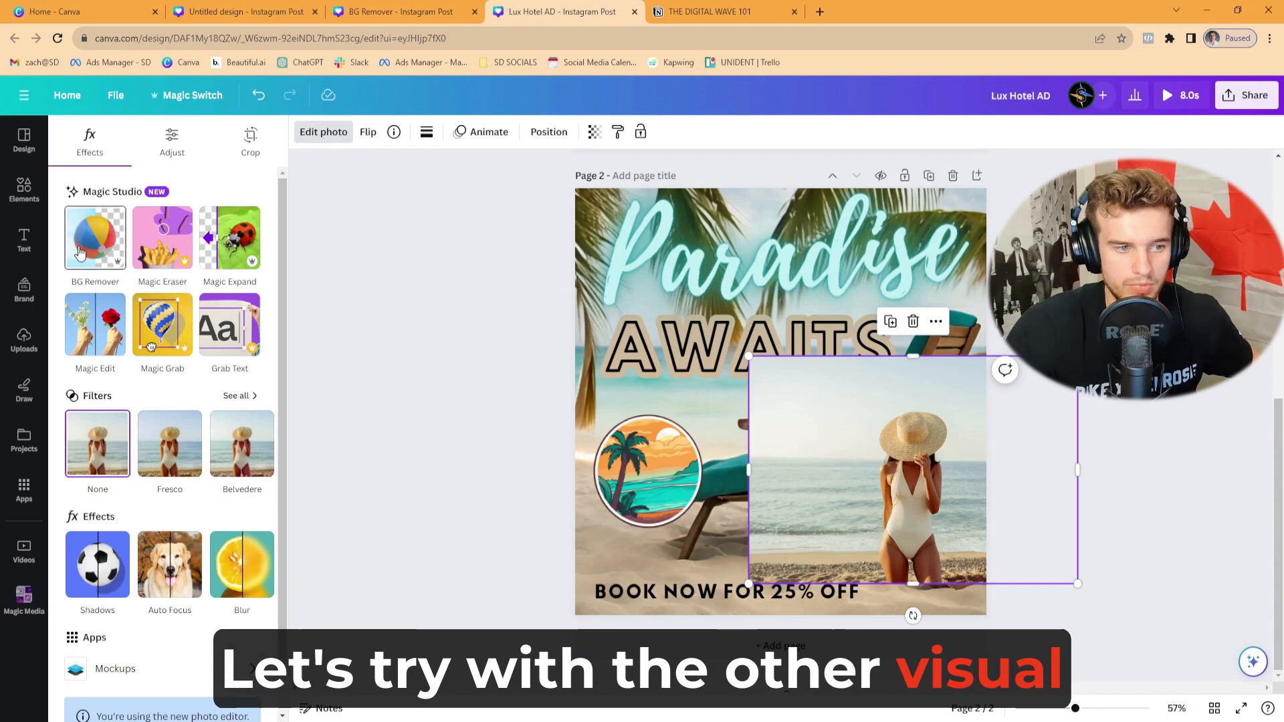
click(79, 252)
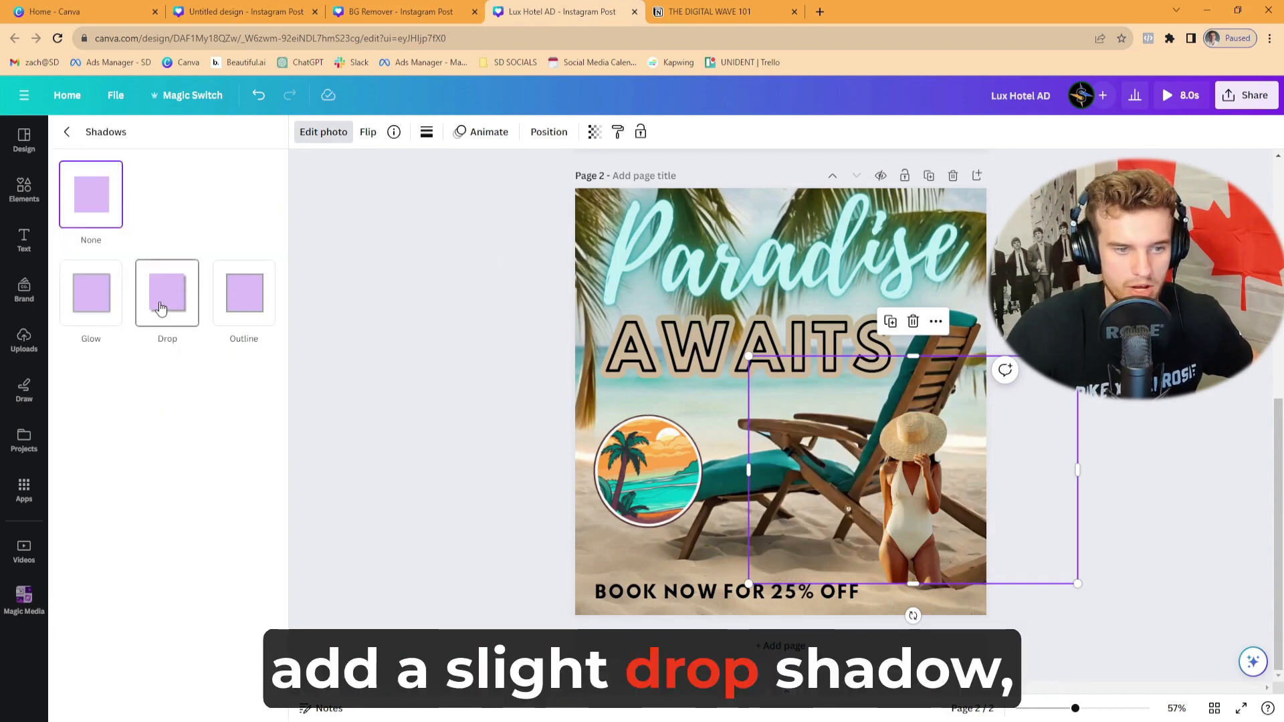
click(161, 306)
drag(1077, 584, 1264, 528)
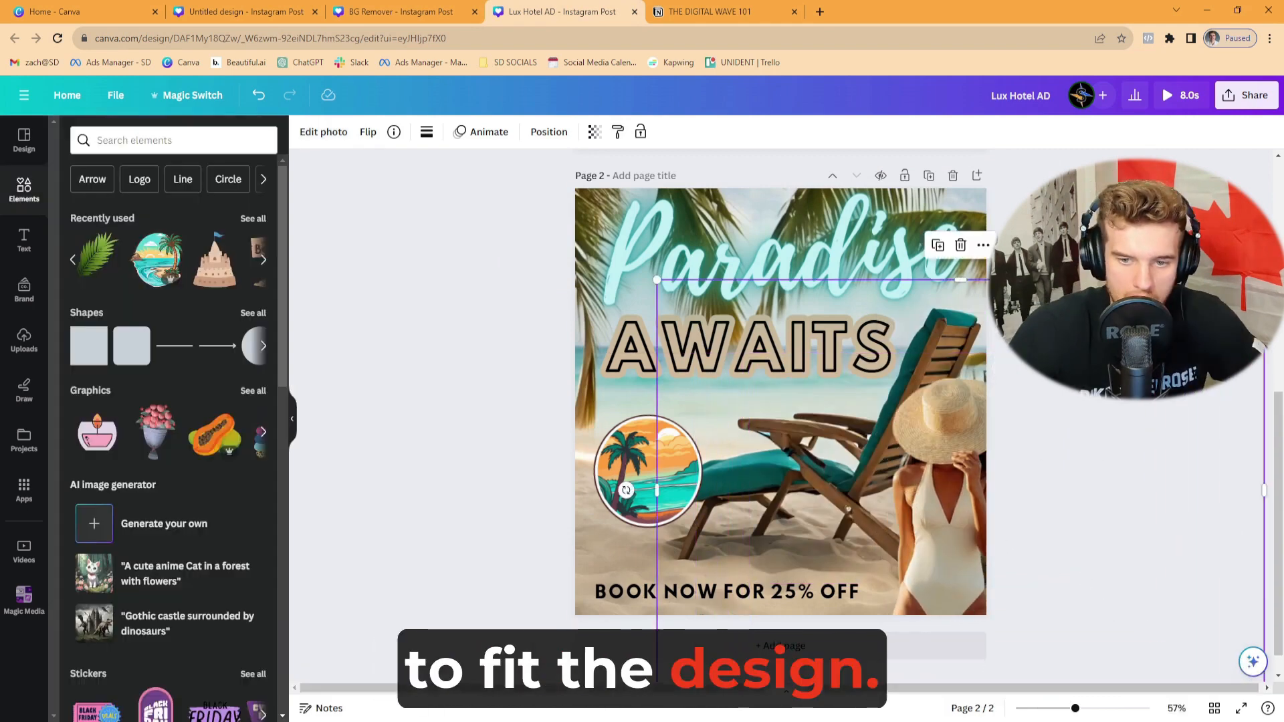
click(1059, 400)
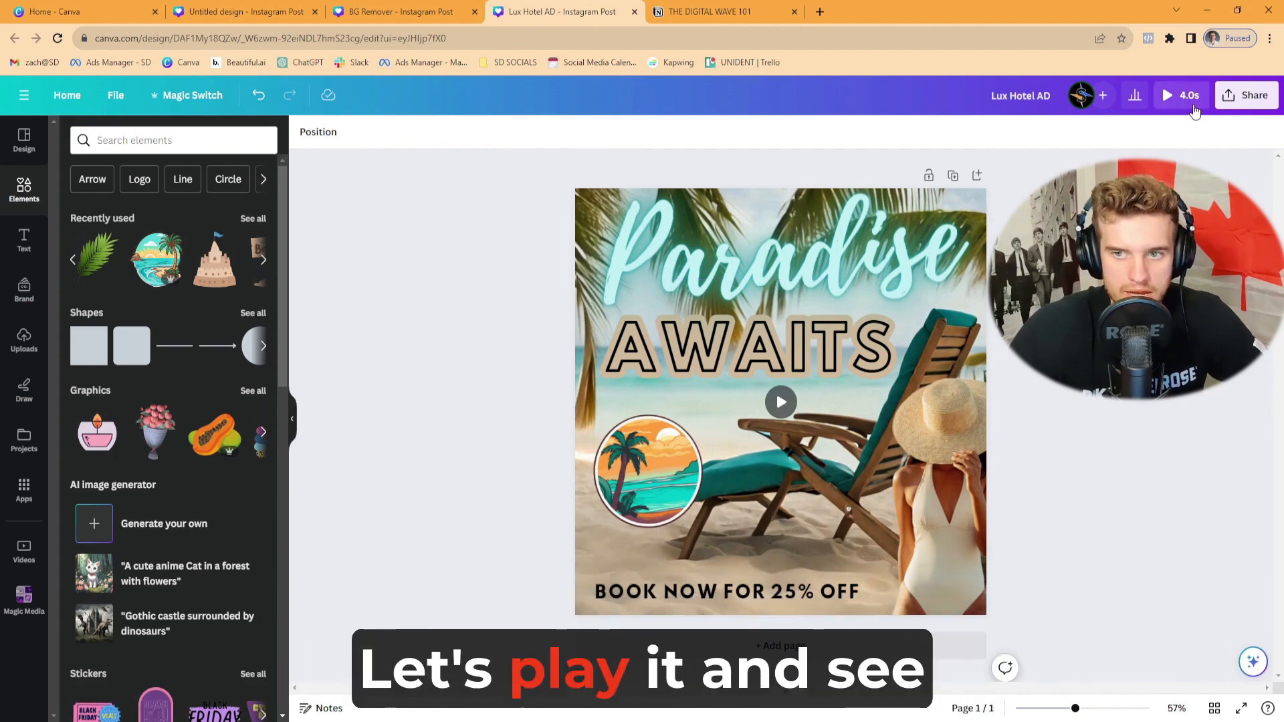
- Play a preview of the whole ad, and delete the photo of the woman in the sun hat
click(1167, 93)
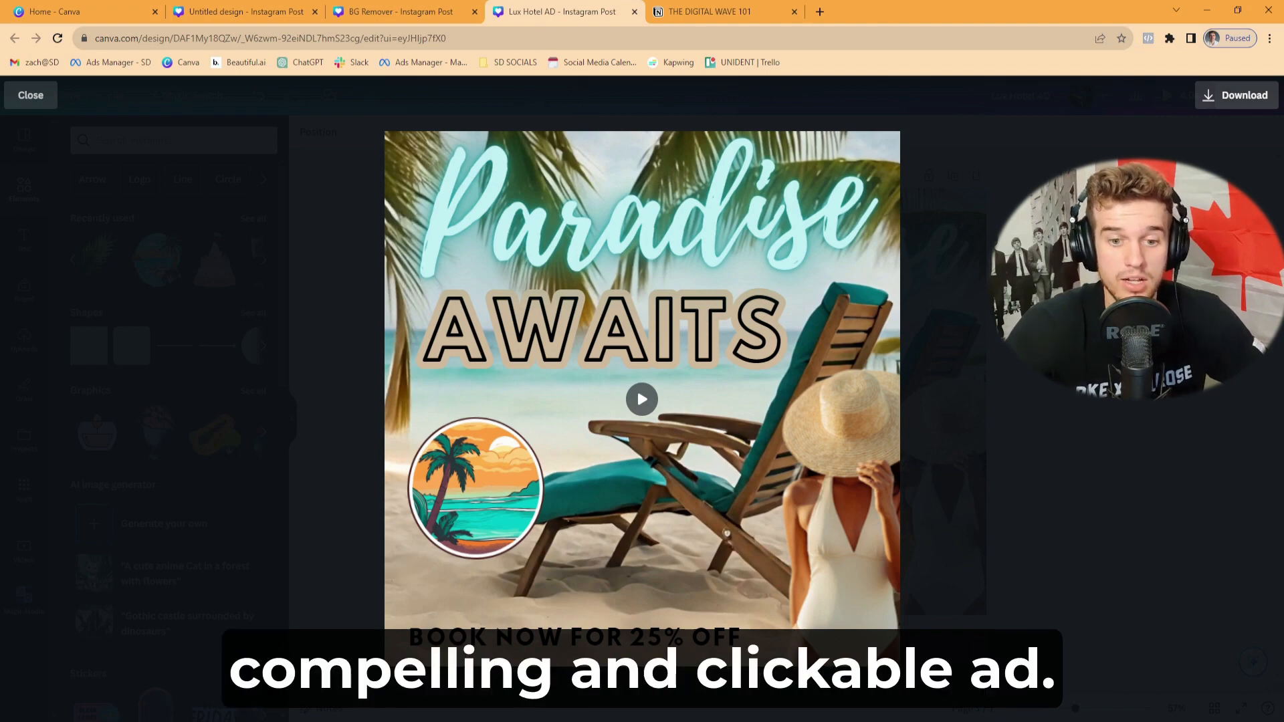
key(Escape)
click(959, 491)
key(Delete)
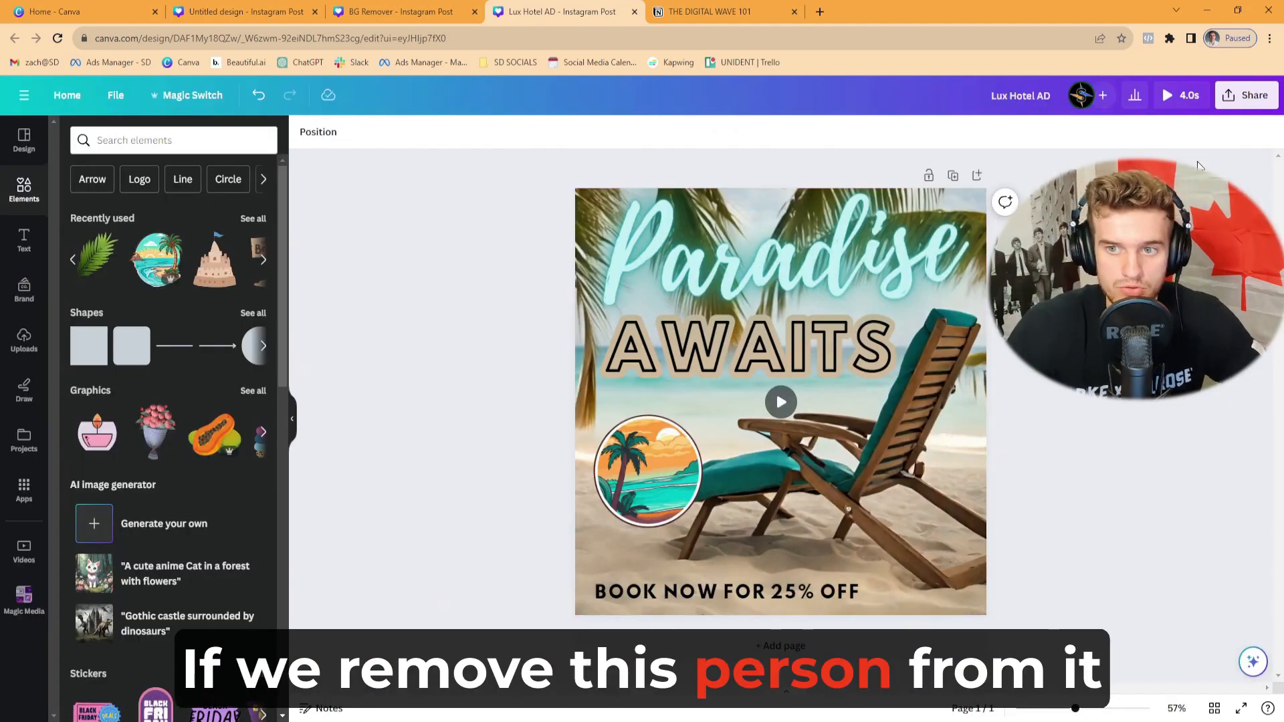
- Preview the ad again without the person, and return to the design with the "Paradise" text selected
click(1181, 95)
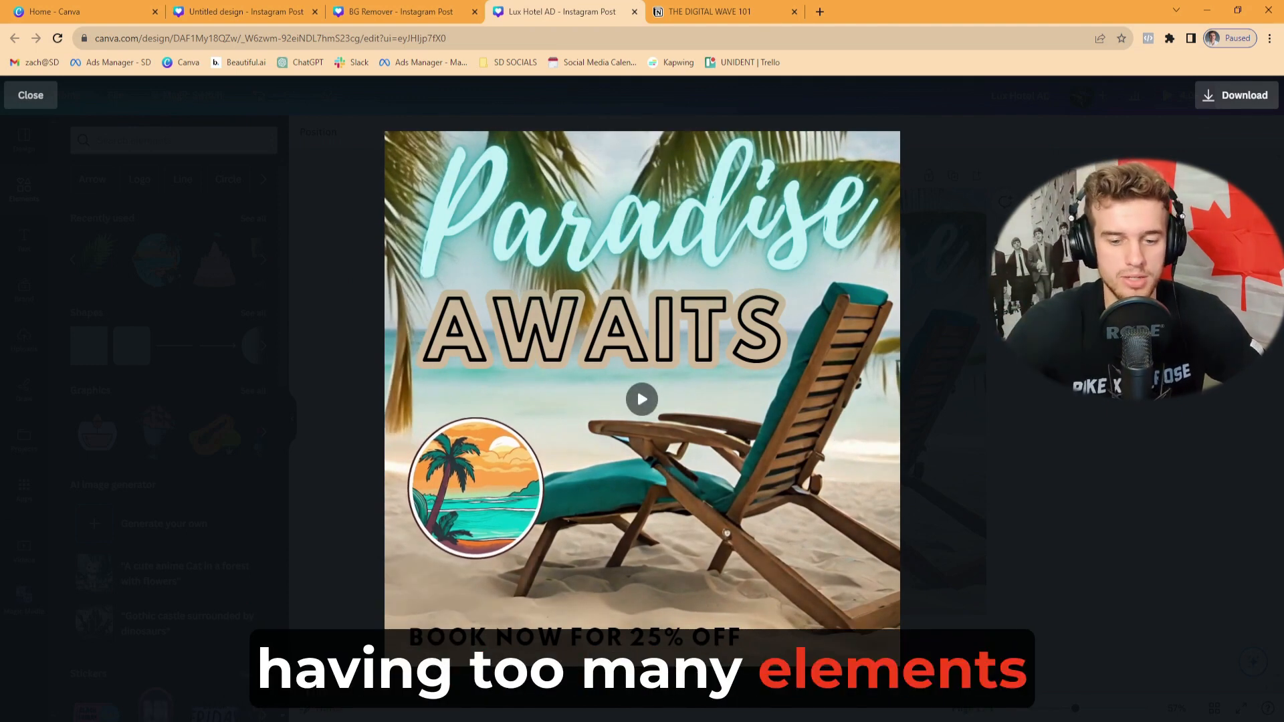
key(Escape)
click(677, 351)
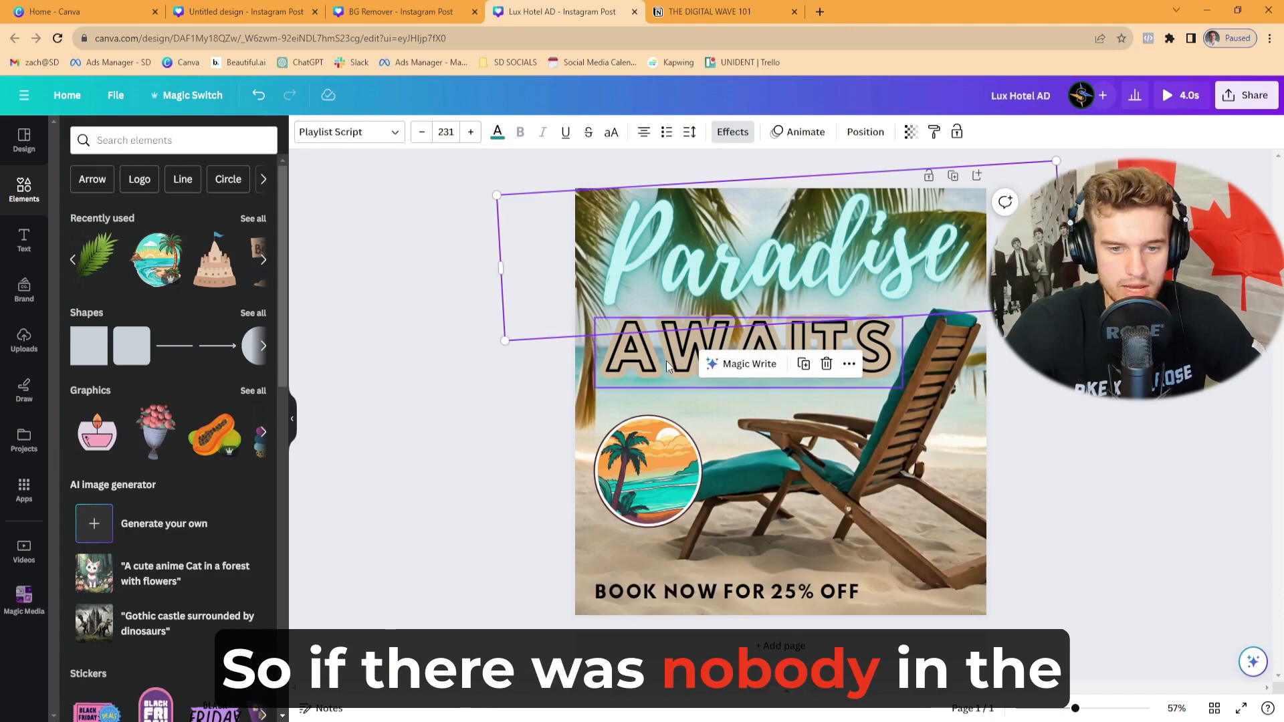
- Centre the "BOOK NOW FOR 25% OFF" text horizontally near the bottom of the design
click(753, 588)
drag(753, 588, 807, 593)
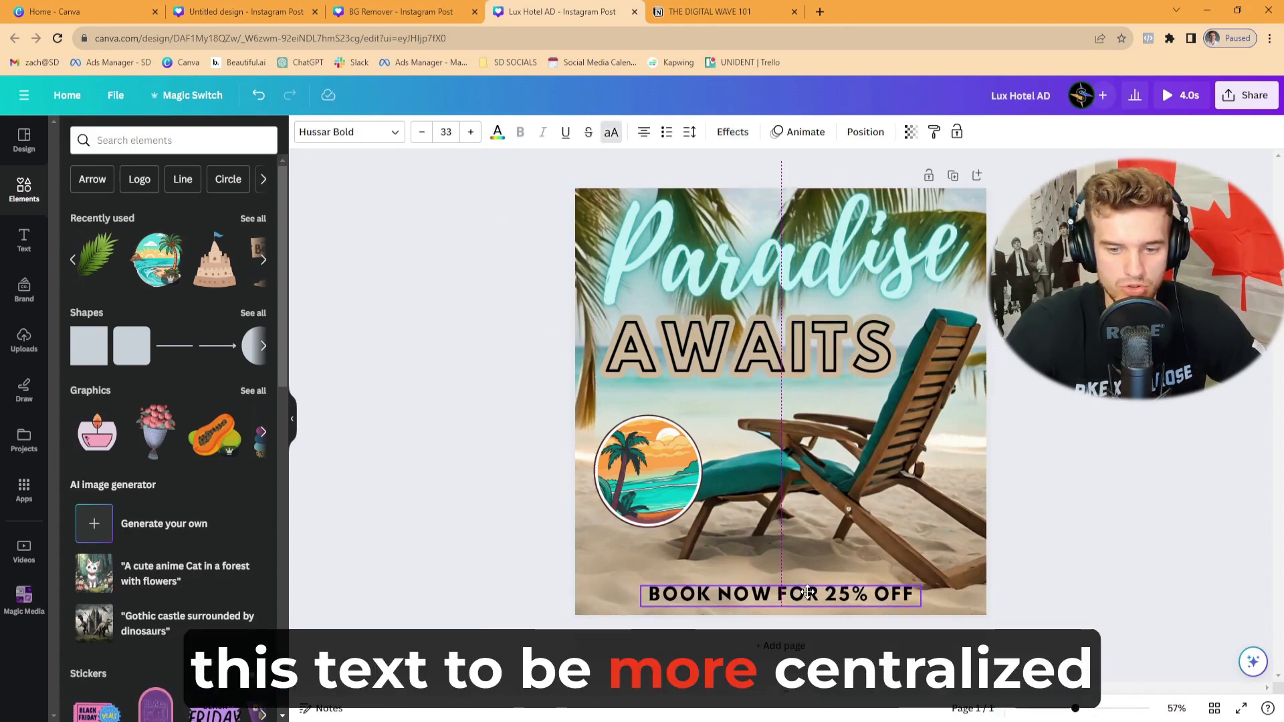
- Search the elements for "overlay" videos, add the 15-second golden light clip and enlarge it to cover the whole design
click(156, 142)
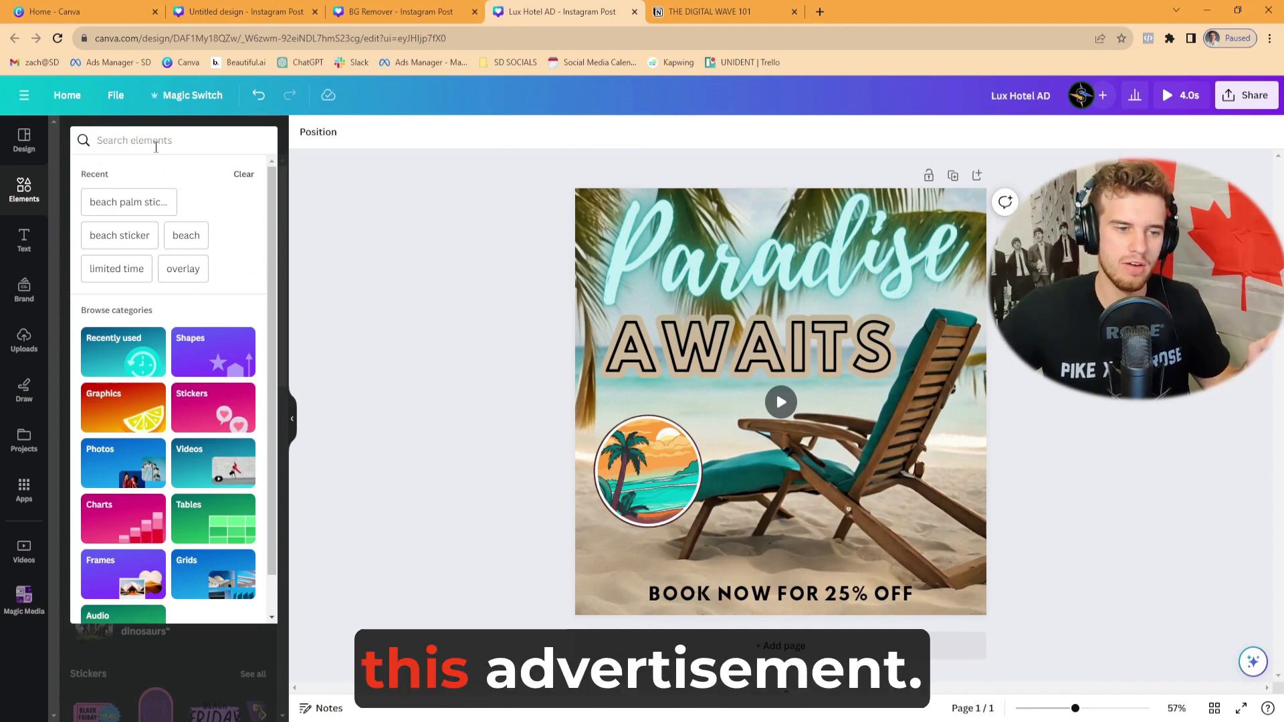
text(overlay)
key(Return)
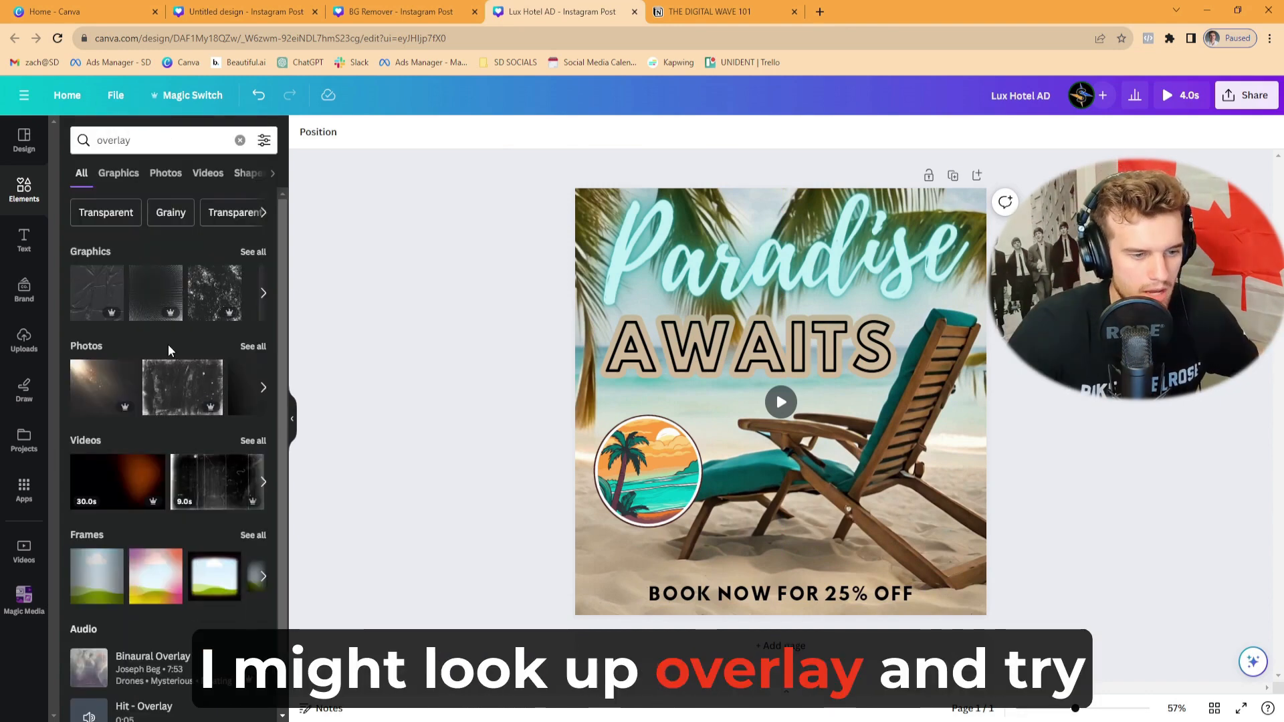
click(253, 441)
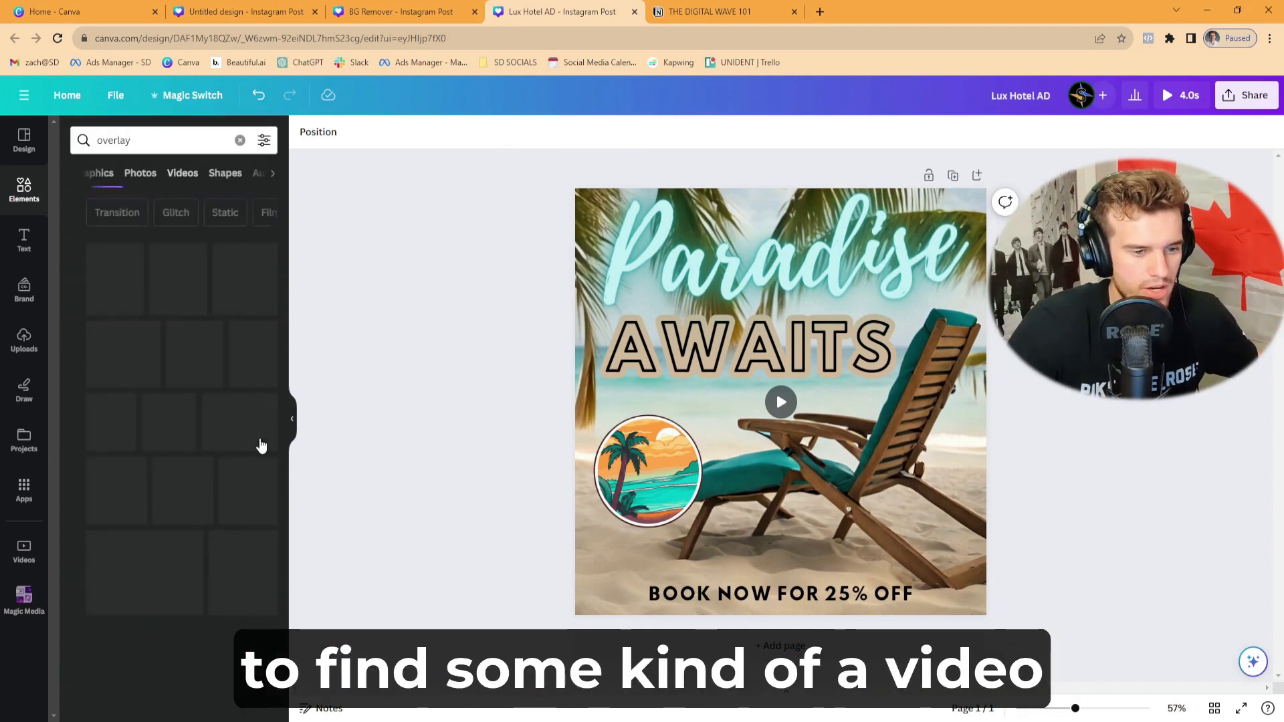
click(218, 394)
drag(682, 403, 653, 303)
drag(779, 431, 776, 613)
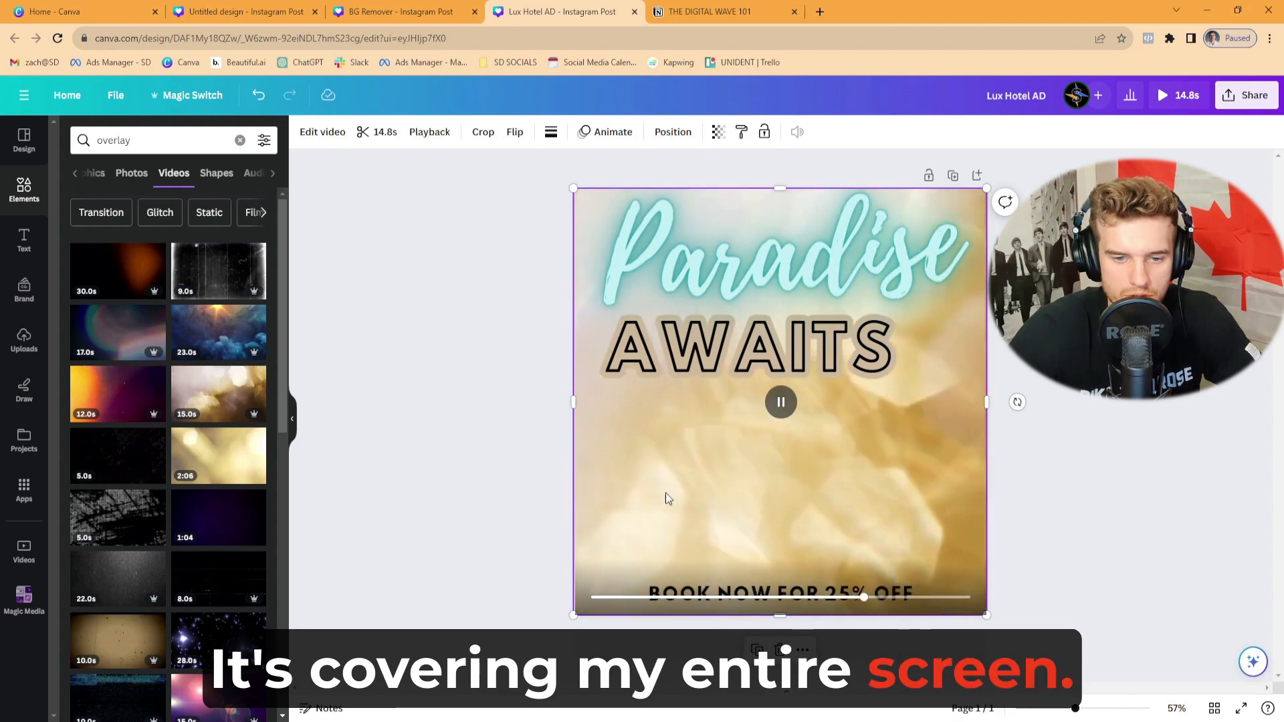
- Set the overlay video's transparency to 20 and play a preview of the ad
click(721, 136)
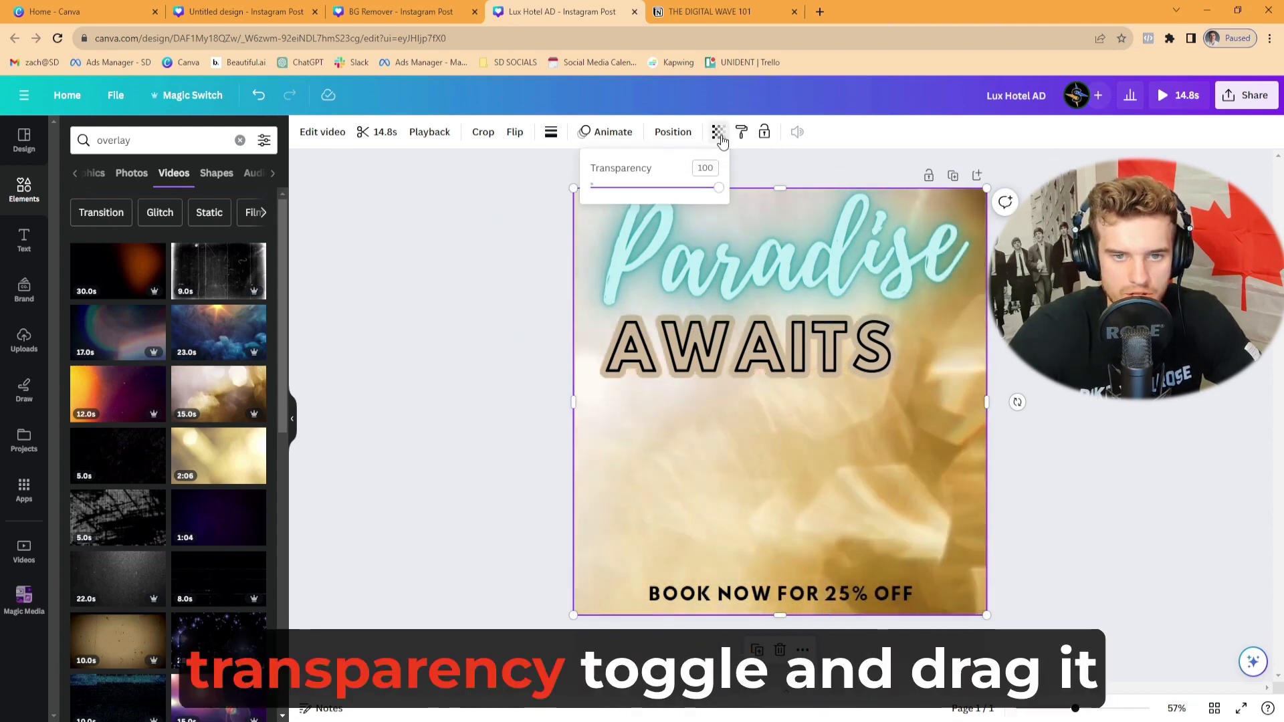
drag(717, 188, 612, 192)
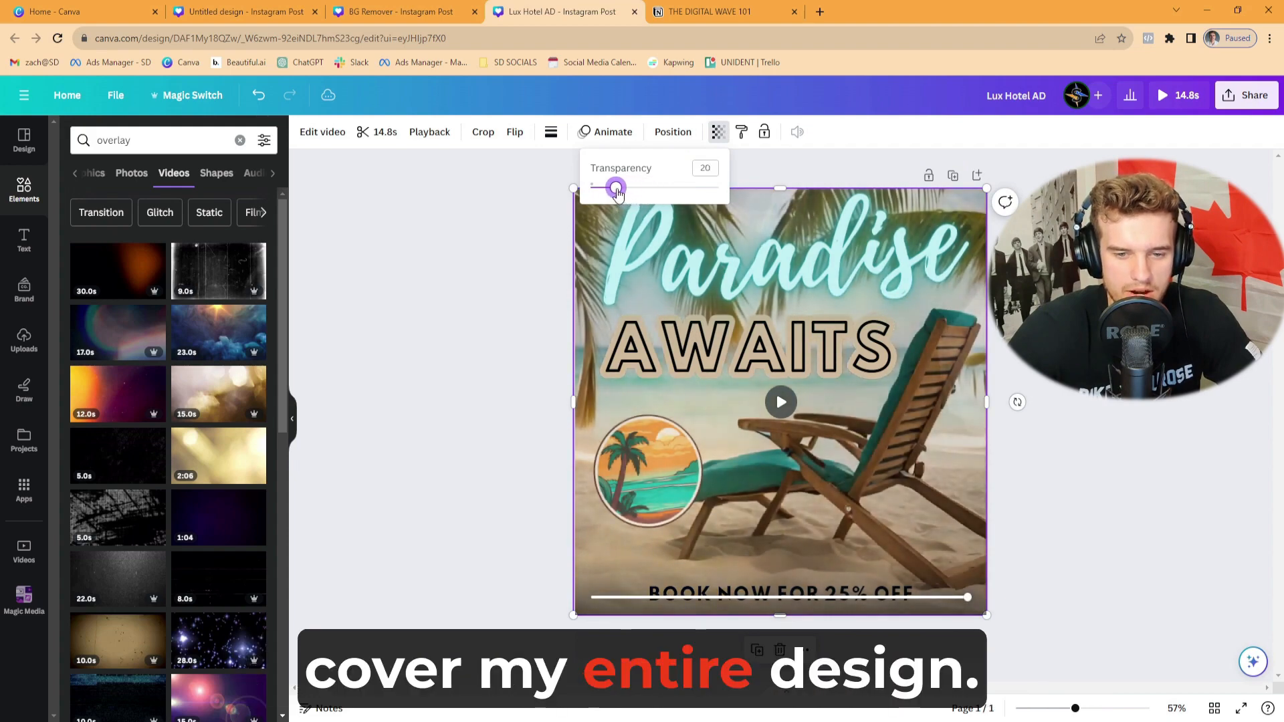
click(1202, 126)
click(1178, 95)
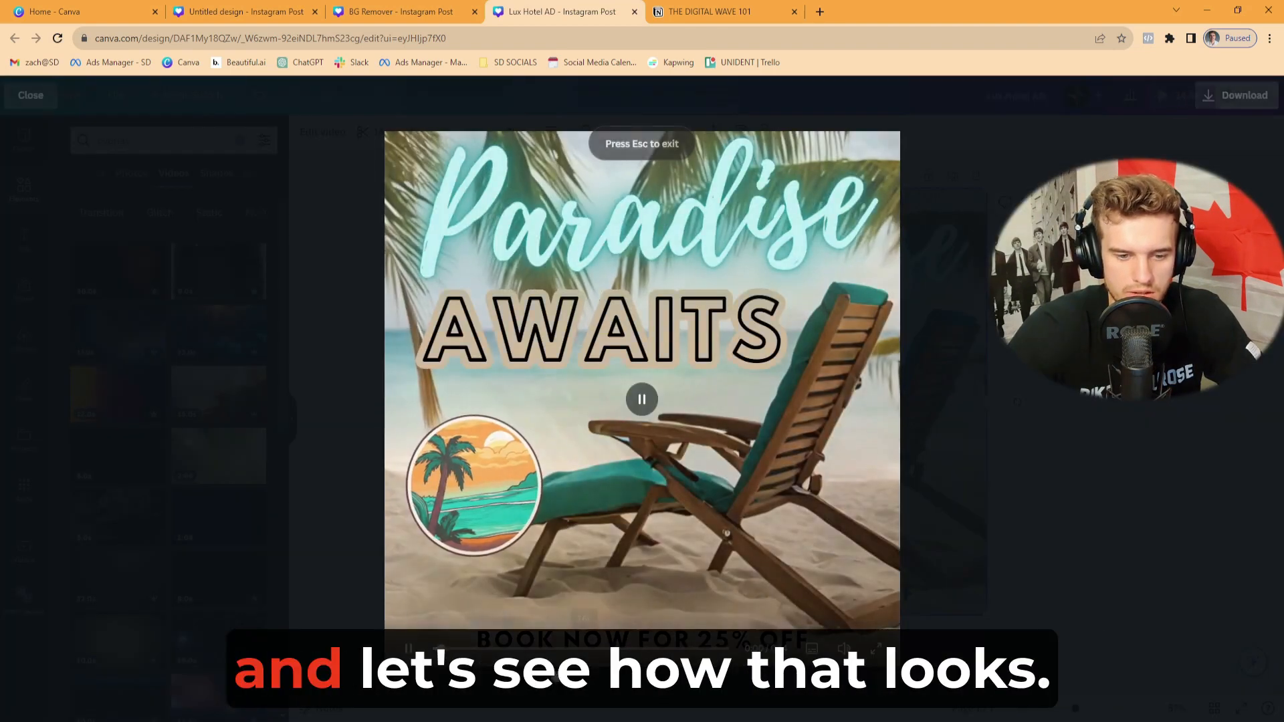